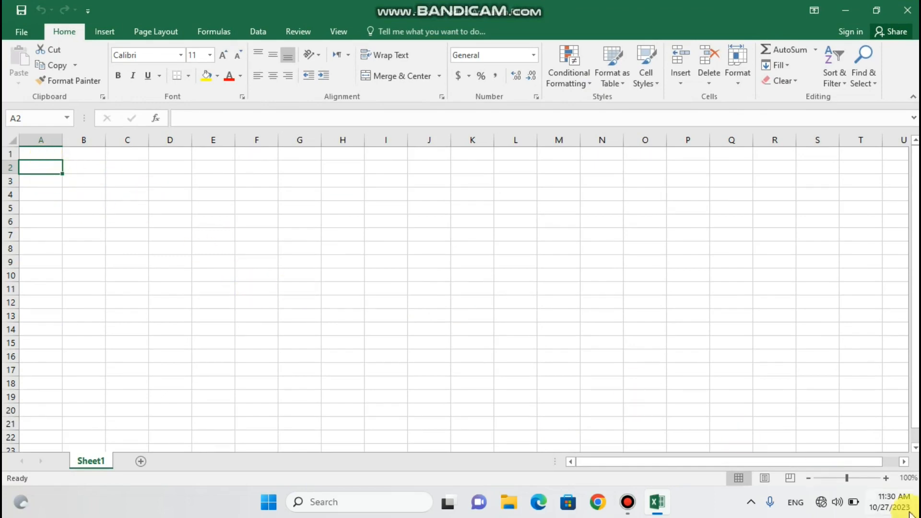
Zoom the blank Sheet1 in step by step until the view reaches 170%
click(886, 478)
click(885, 478)
click(885, 478)
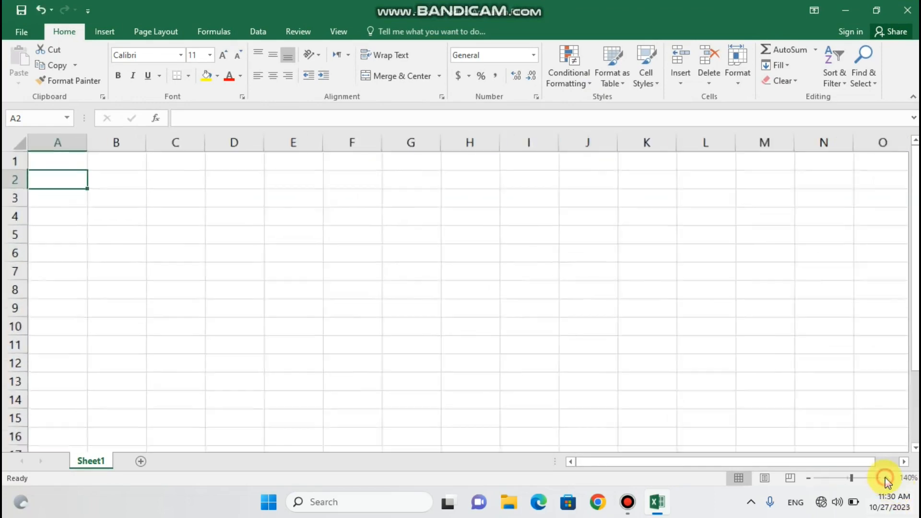
click(886, 477)
click(886, 477)
click(885, 477)
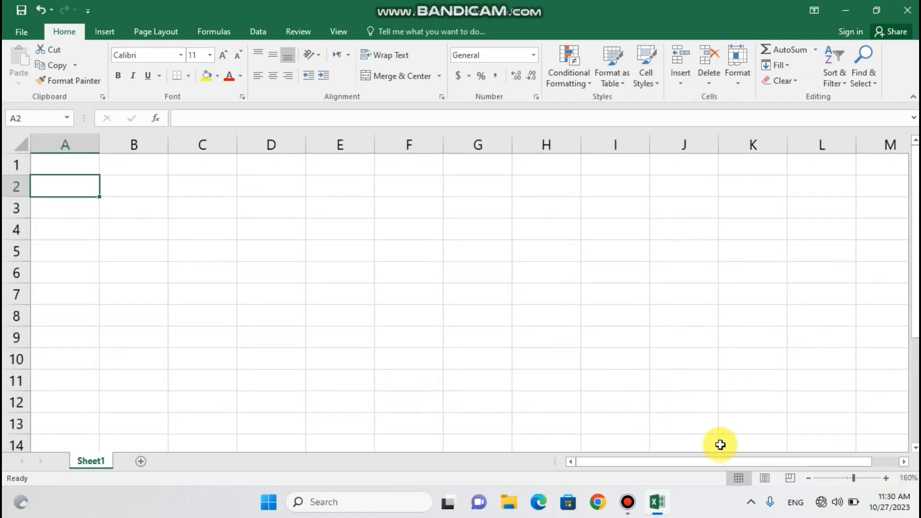
click(881, 477)
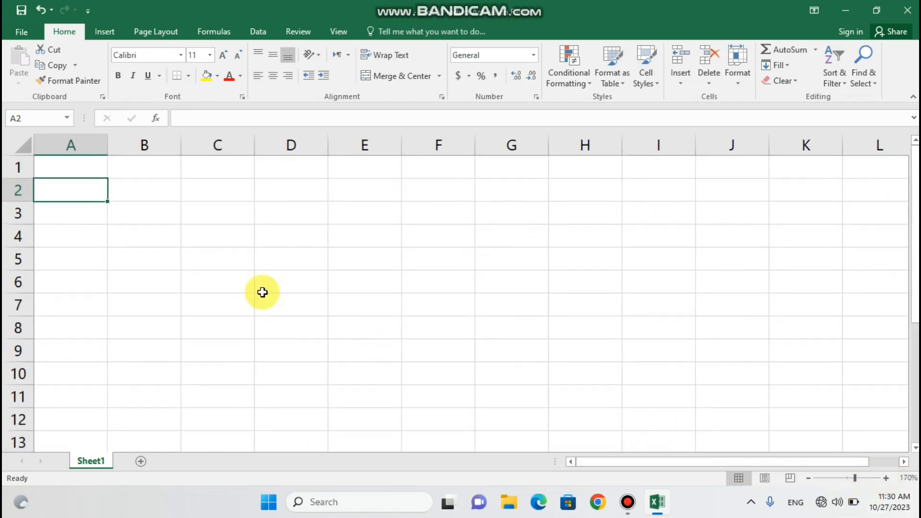
Enter the headers sr. no, date, name and f.name in B3 through E3
click(134, 206)
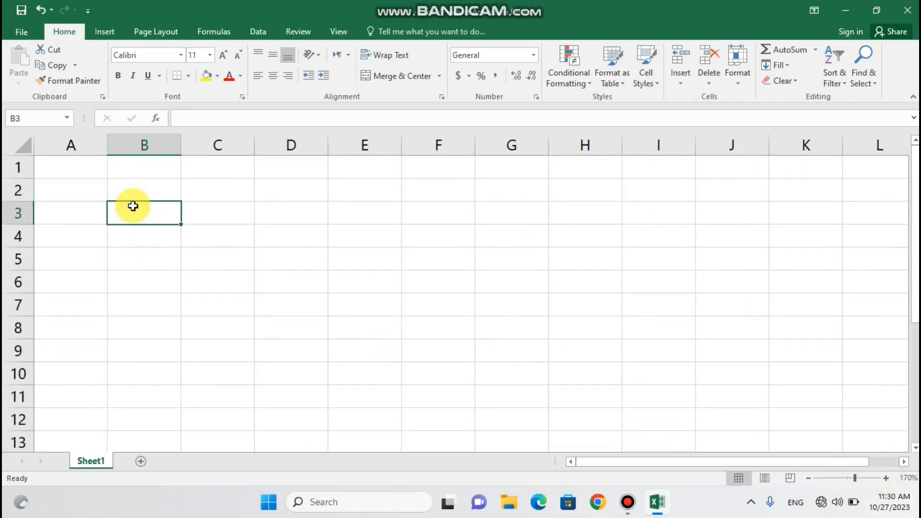
text(sr)
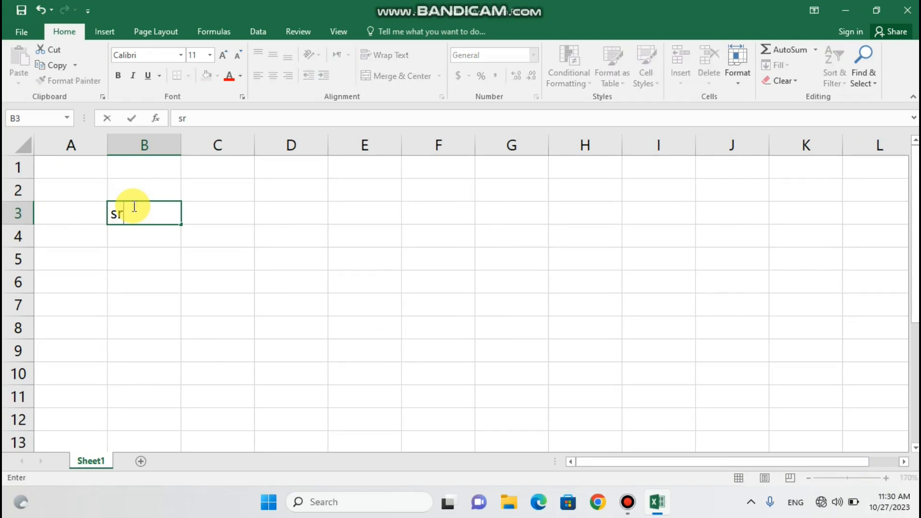
text(. no)
key(Tab)
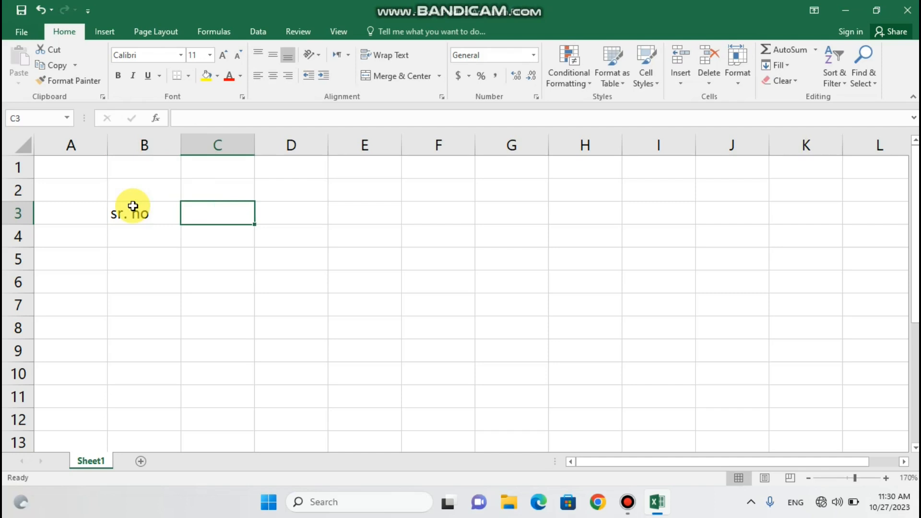
text(date)
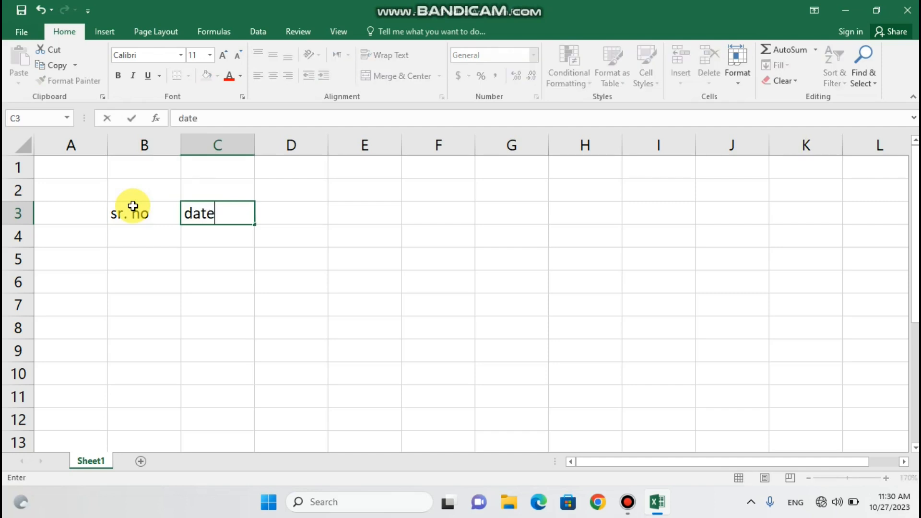
key(Tab)
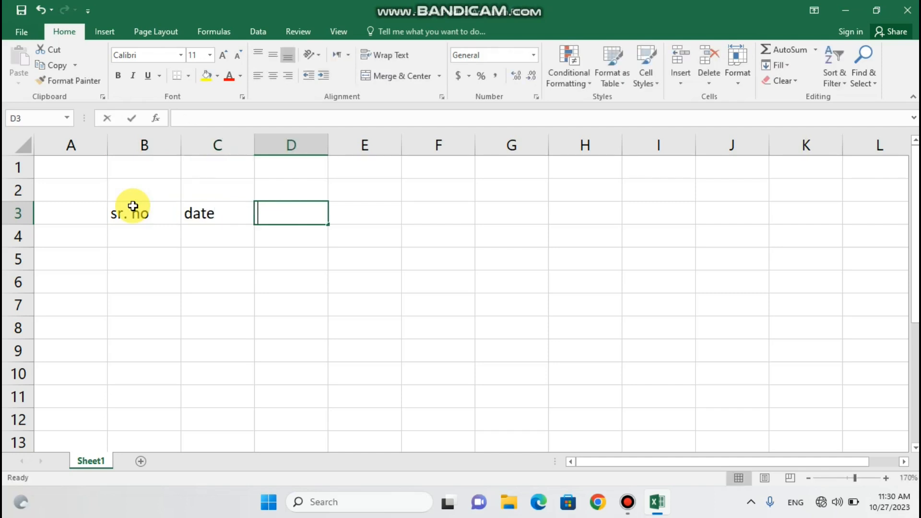
text(name)
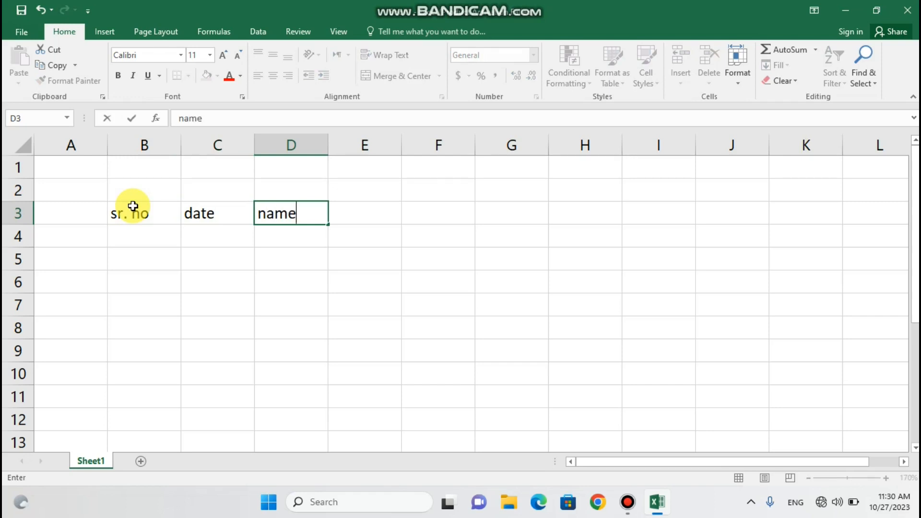
key(Tab)
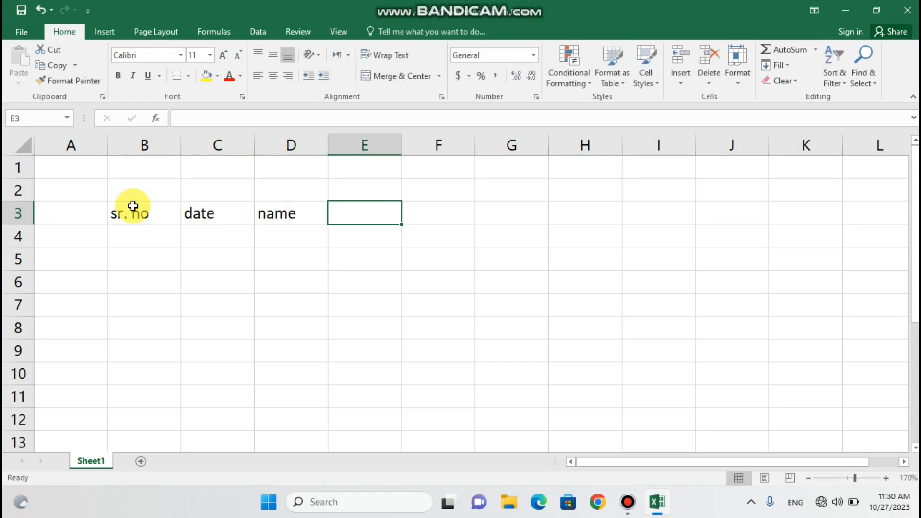
text(f)
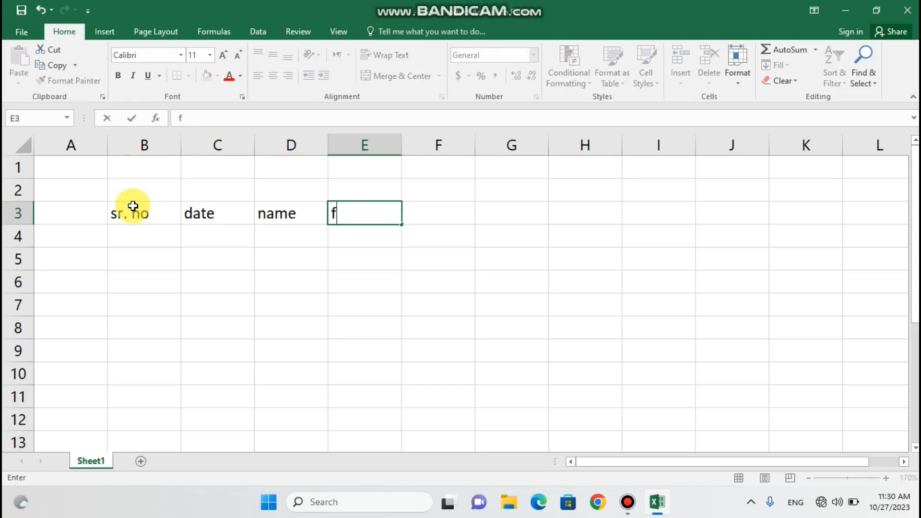
text(.name)
key(Tab)
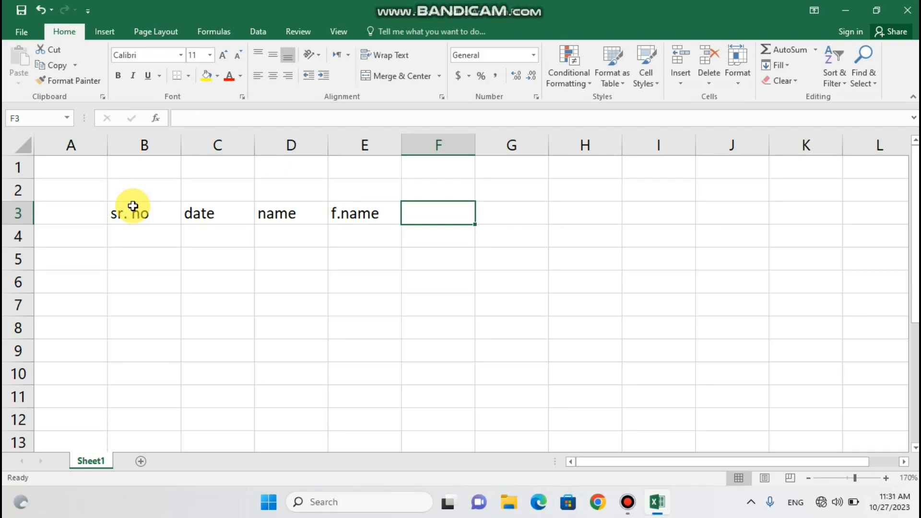
Continue the header row with class, m/f, amount, contact and adress in F3 through J3
text(class)
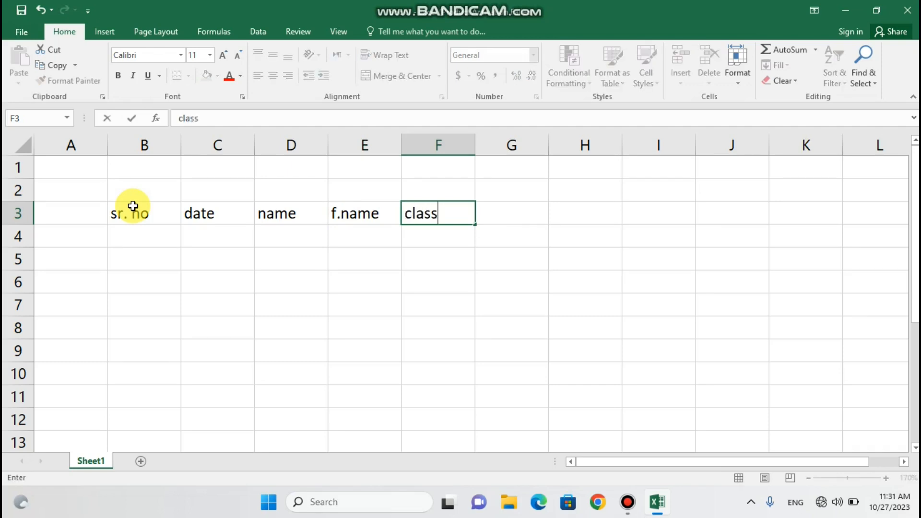
key(Tab)
text(m)
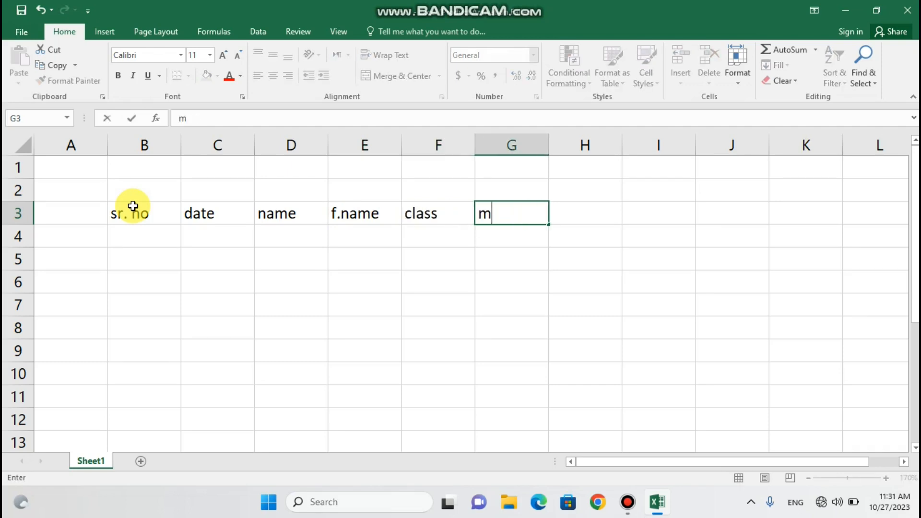
key(Tab)
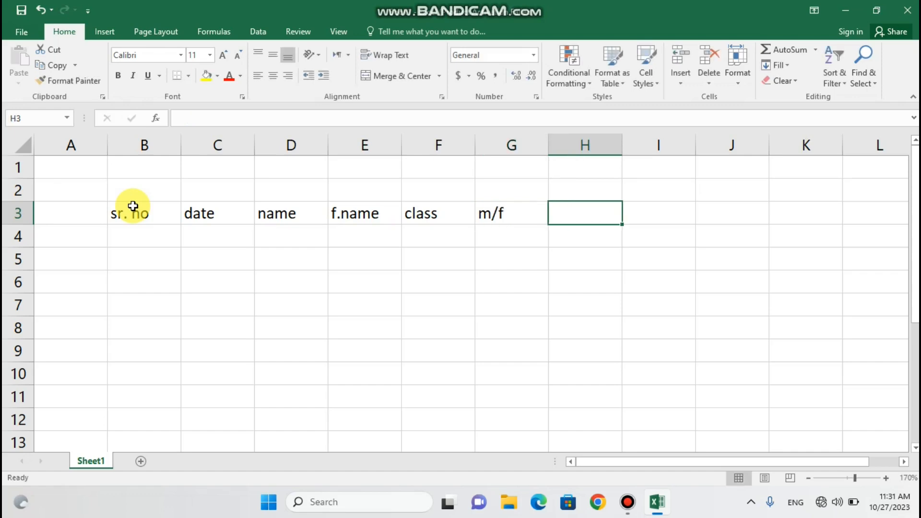
text(amount)
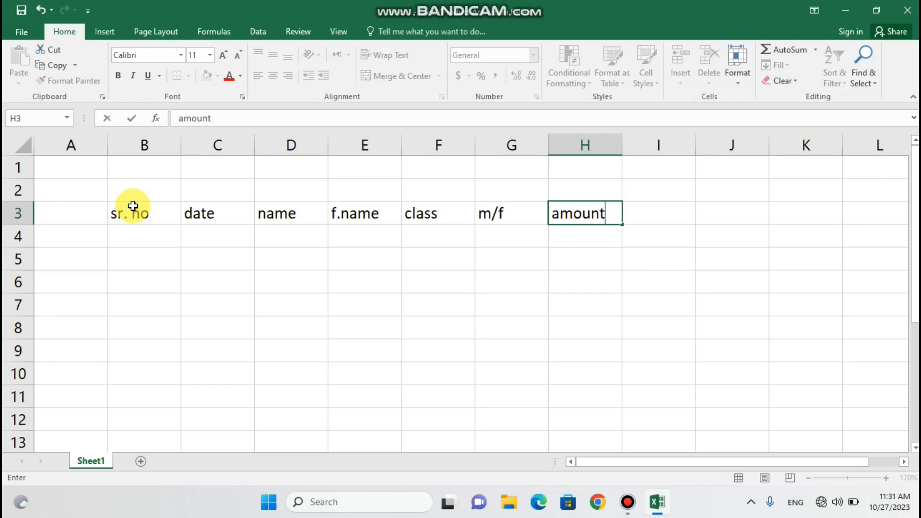
key(Tab)
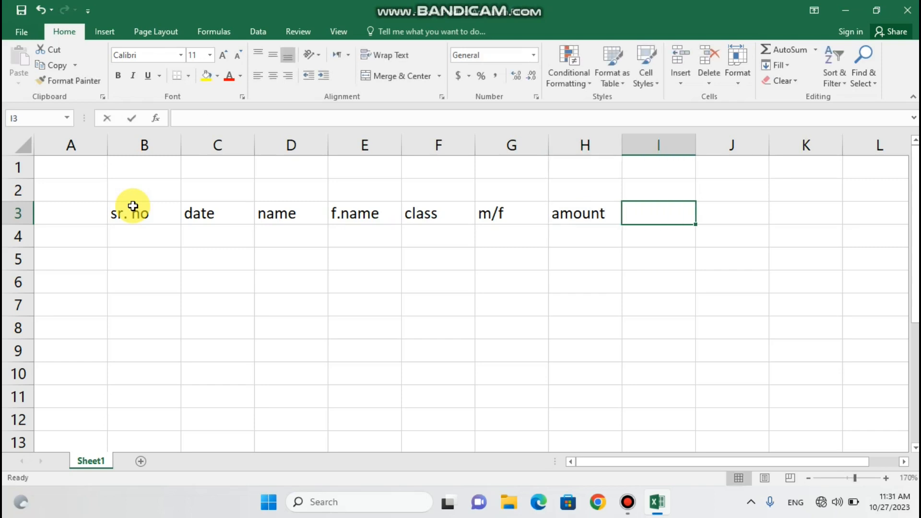
text(contact)
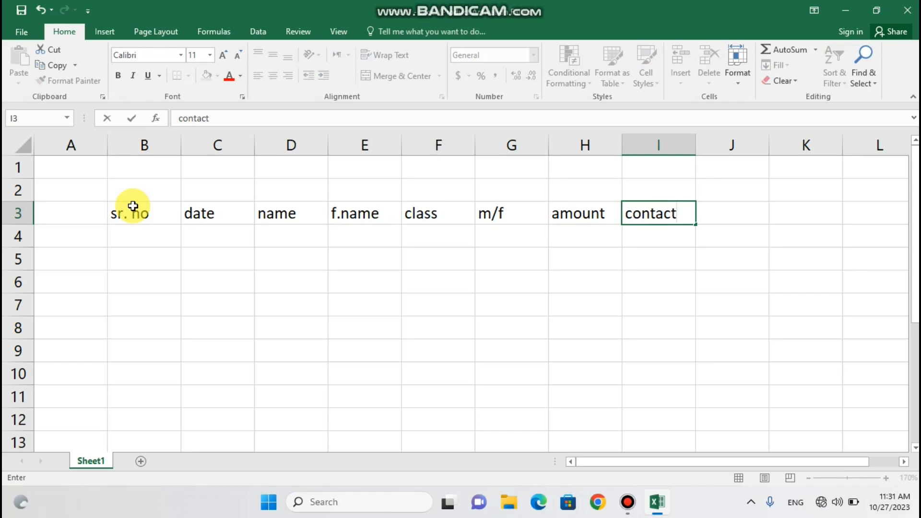
key(Tab)
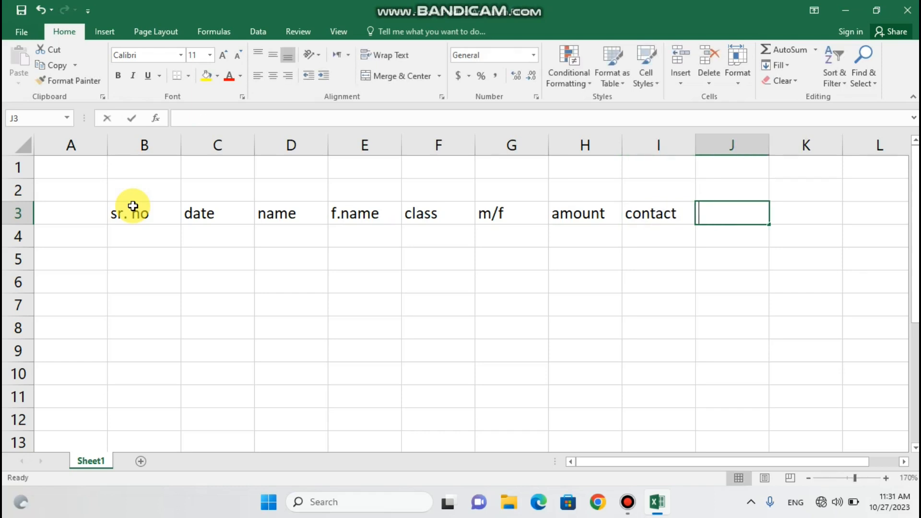
text(adress)
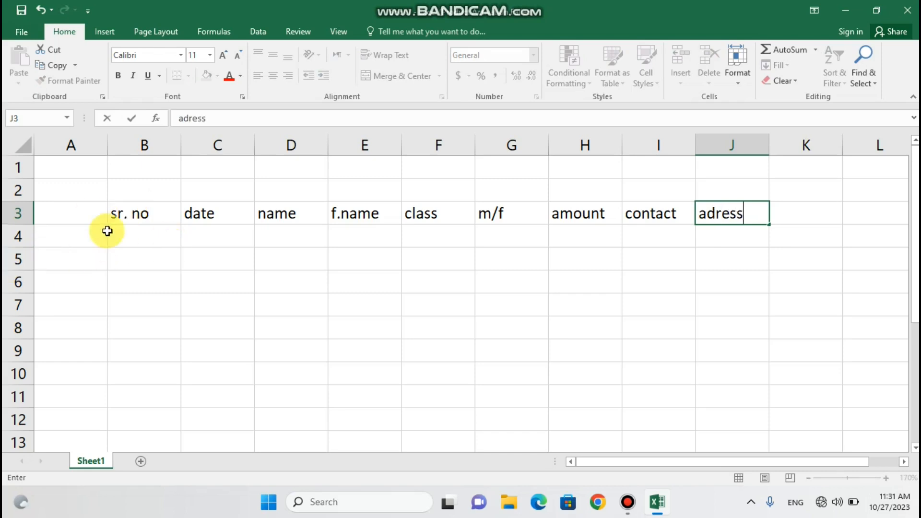
Confirm the adress header, then centre the sr. no, date, name, f.name and class headers (B3:F3)
click(119, 240)
click(154, 215)
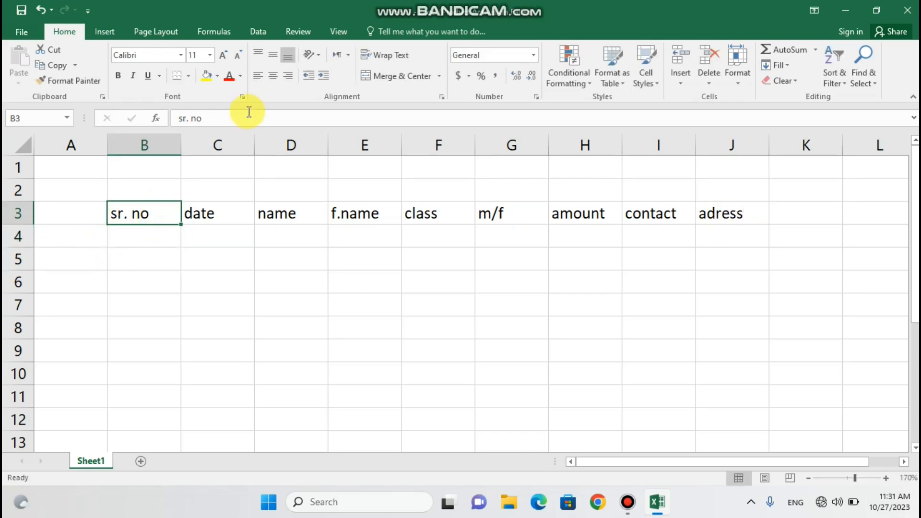
click(274, 76)
click(233, 212)
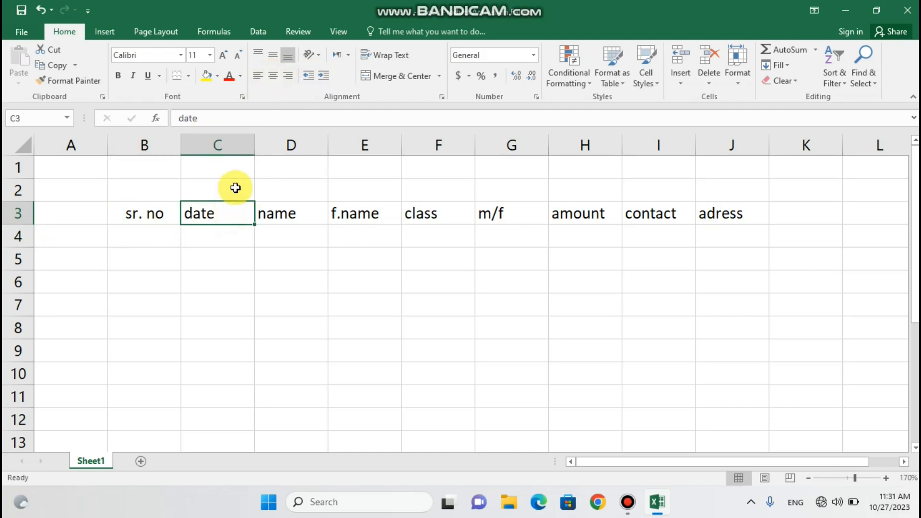
click(279, 77)
click(278, 213)
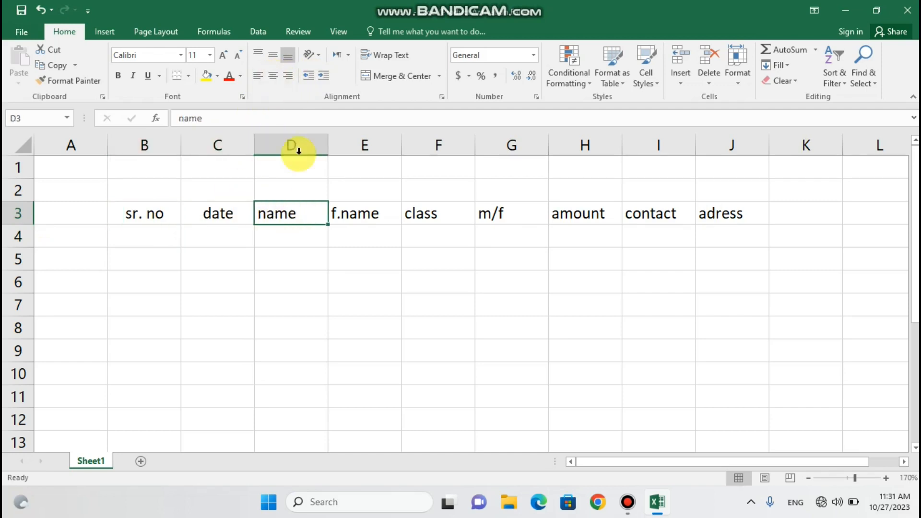
click(272, 77)
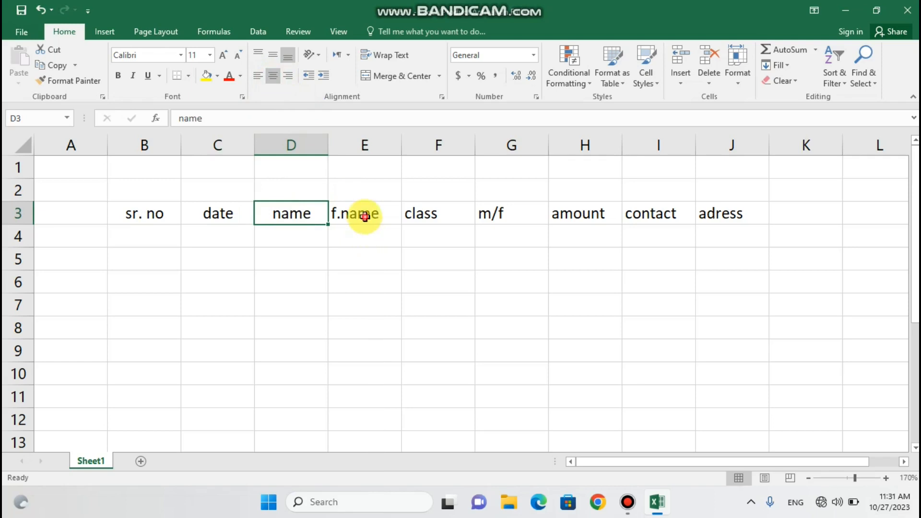
click(359, 213)
click(273, 77)
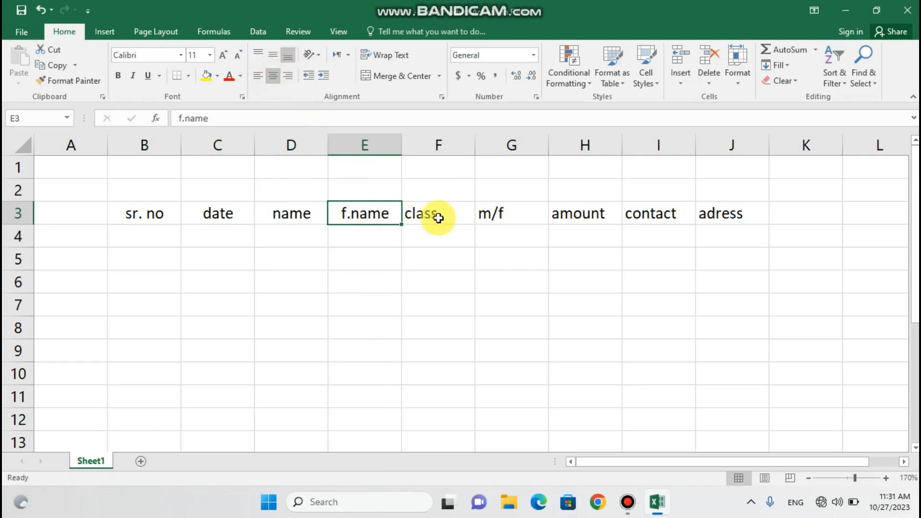
click(437, 216)
click(273, 77)
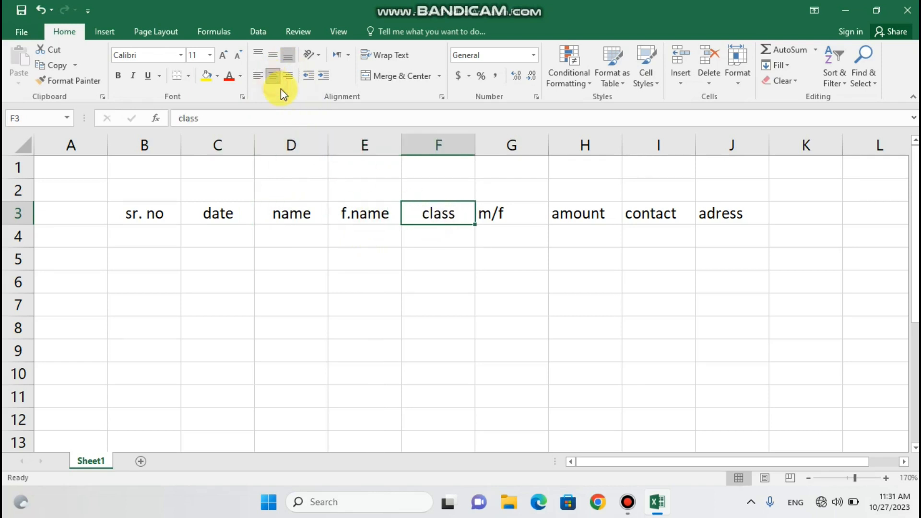
Centre the m/f, amount, contact and adress headers in G3:J3
click(493, 219)
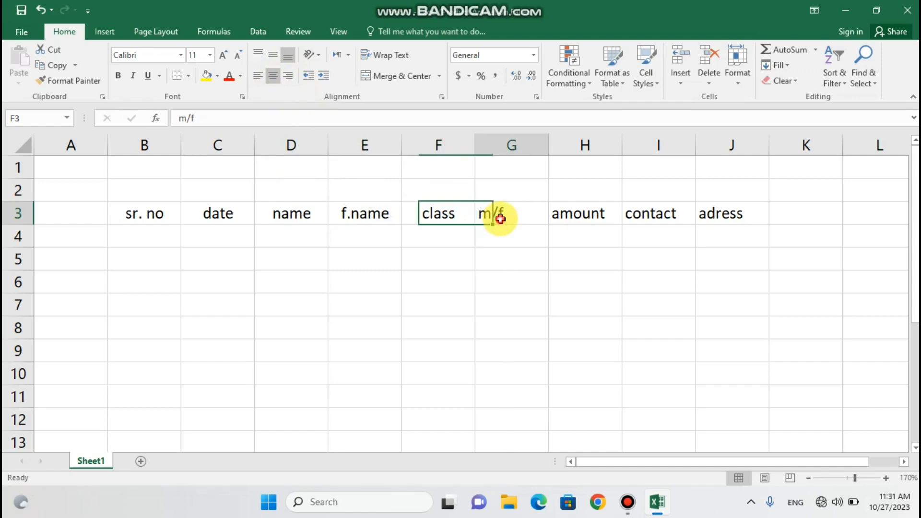
click(273, 77)
click(582, 219)
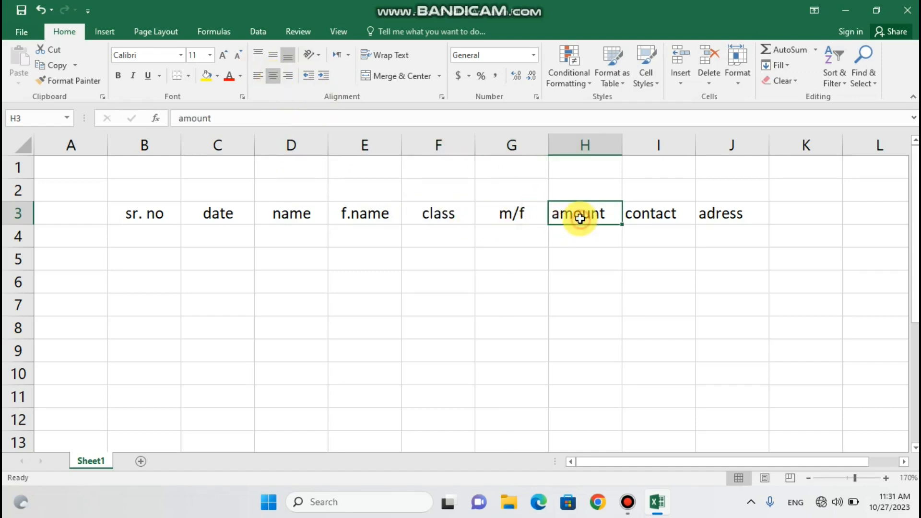
click(272, 77)
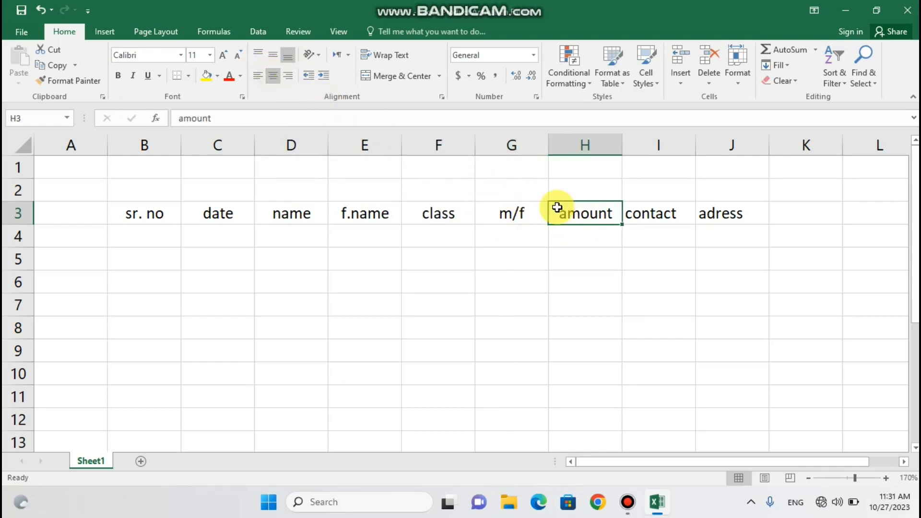
click(647, 215)
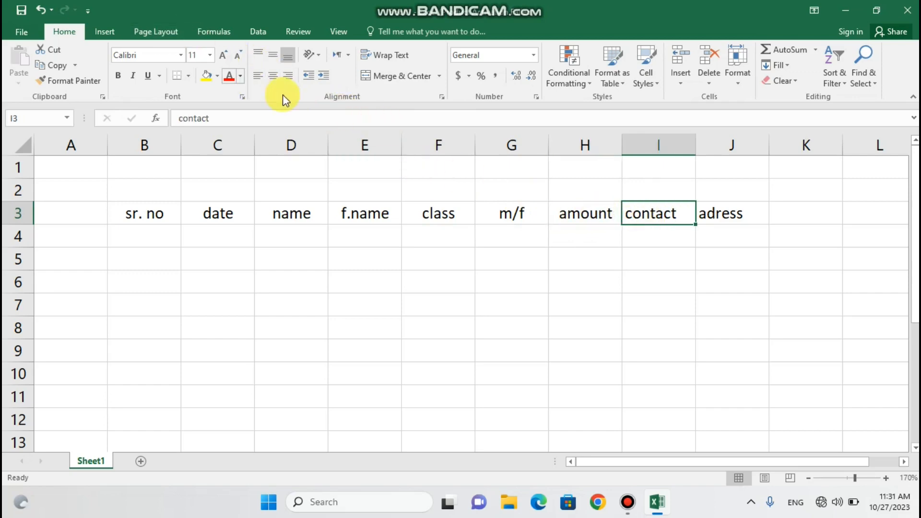
click(273, 77)
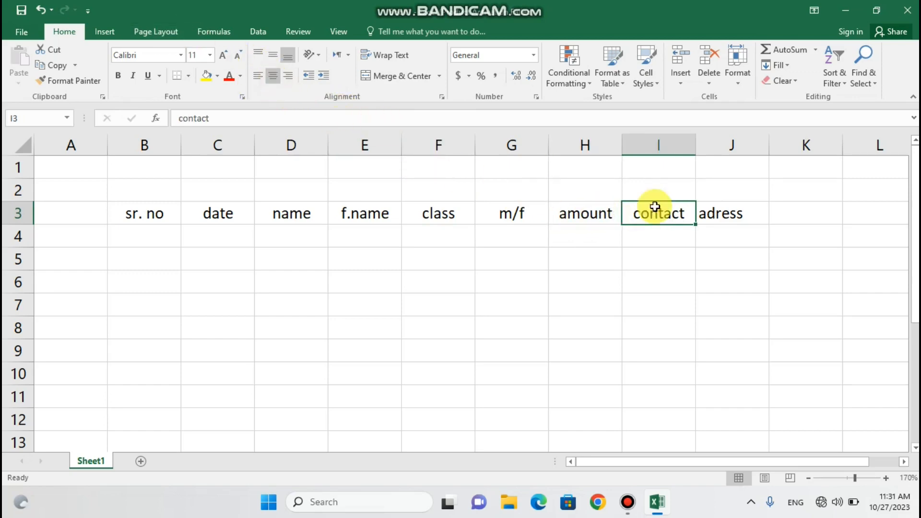
click(717, 221)
click(276, 75)
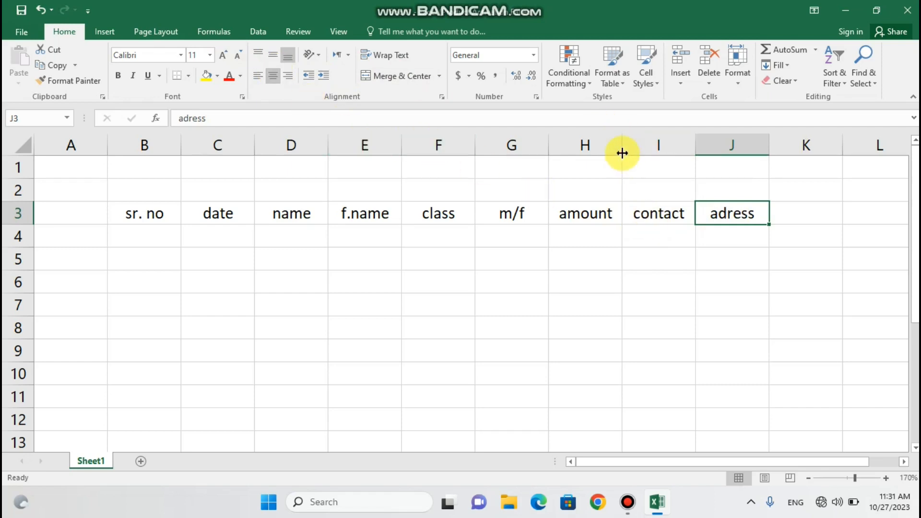
Widen column H and add a new Cnic header in K3
mouse_move(623, 154)
mouse_down()
mouse_move(643, 156)
mouse_move(630, 158)
mouse_up()
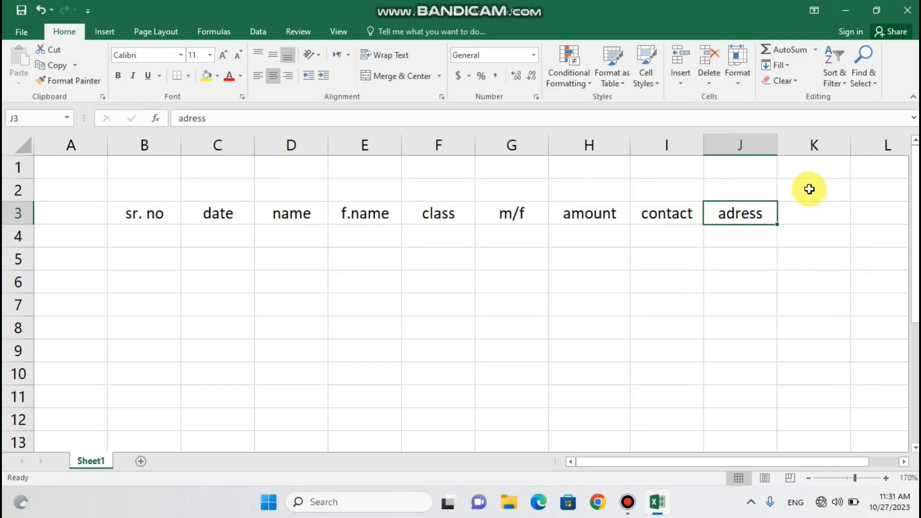
click(797, 218)
text(cnic)
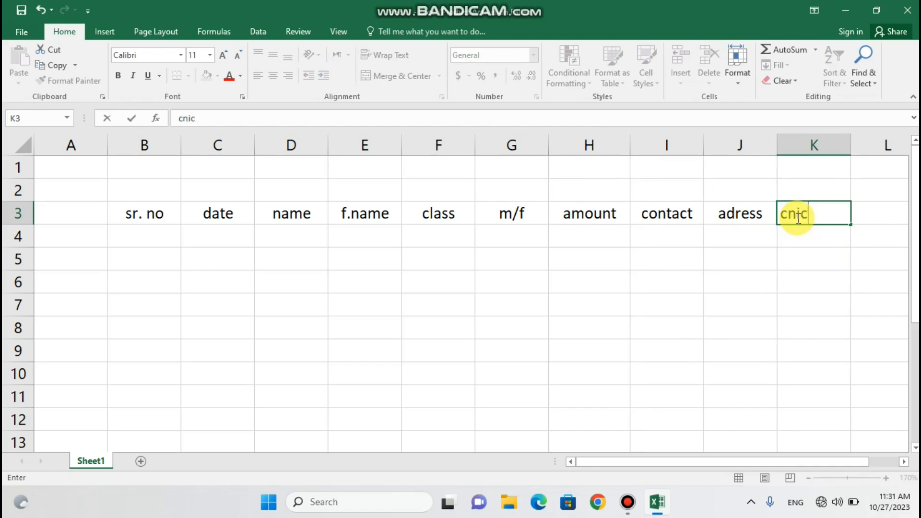
click(788, 214)
key(BackSpace)
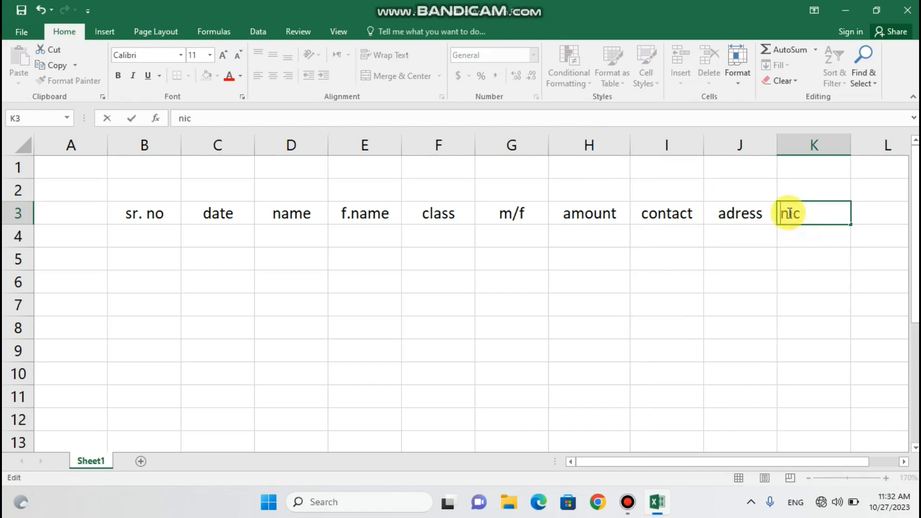
text(C)
click(728, 216)
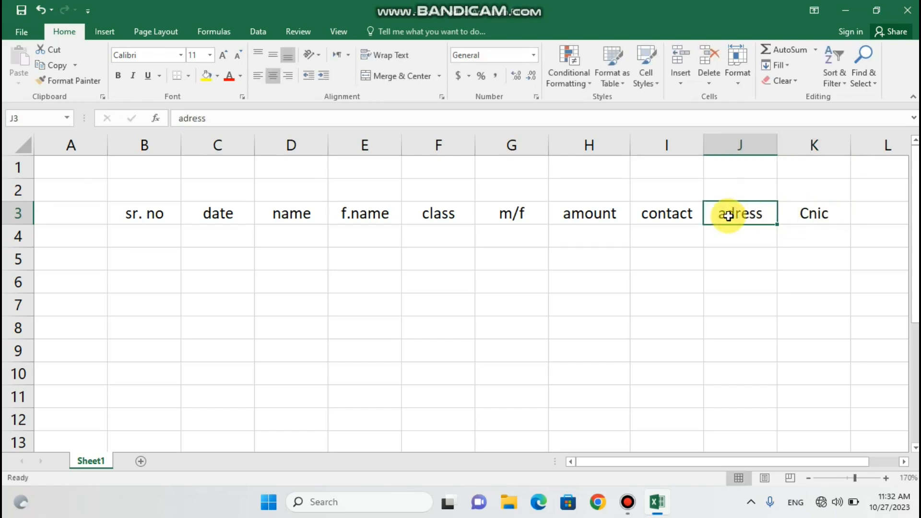
Capitalise the headers to Adress, Contact and Amount
double_click(729, 214)
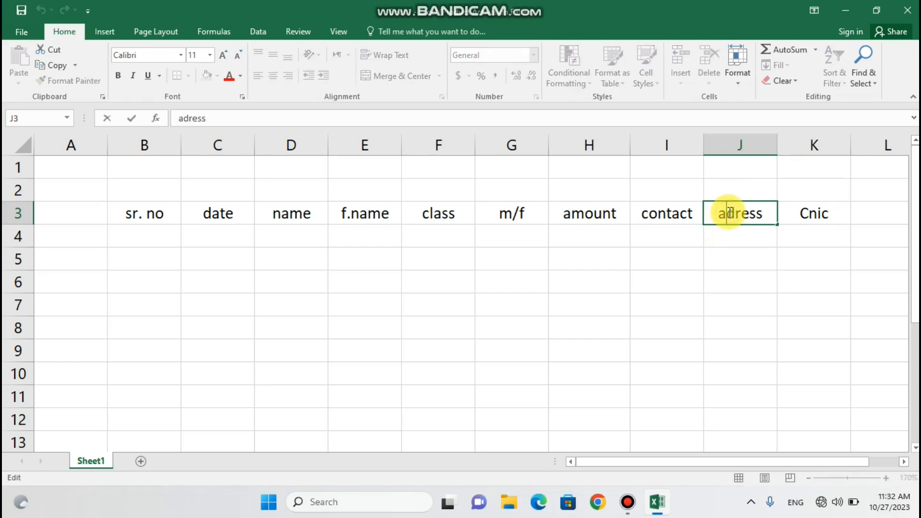
key(BackSpace)
text(A)
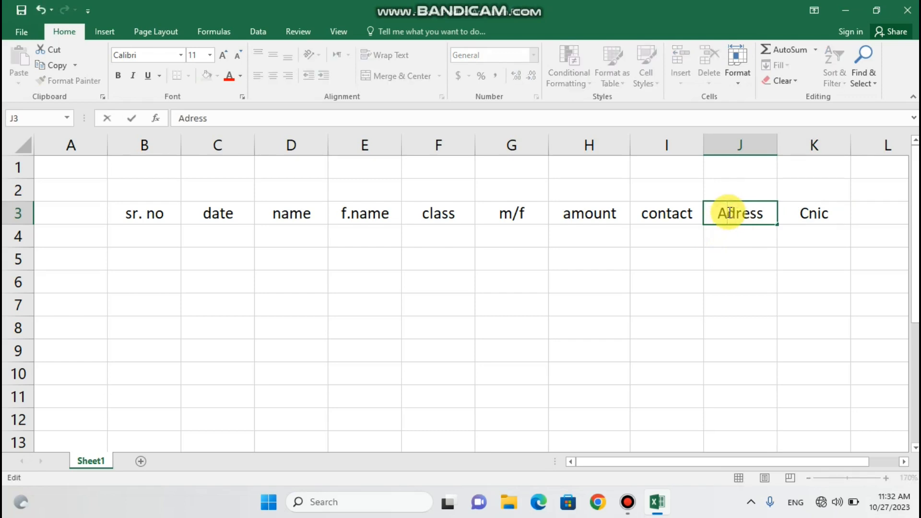
click(649, 213)
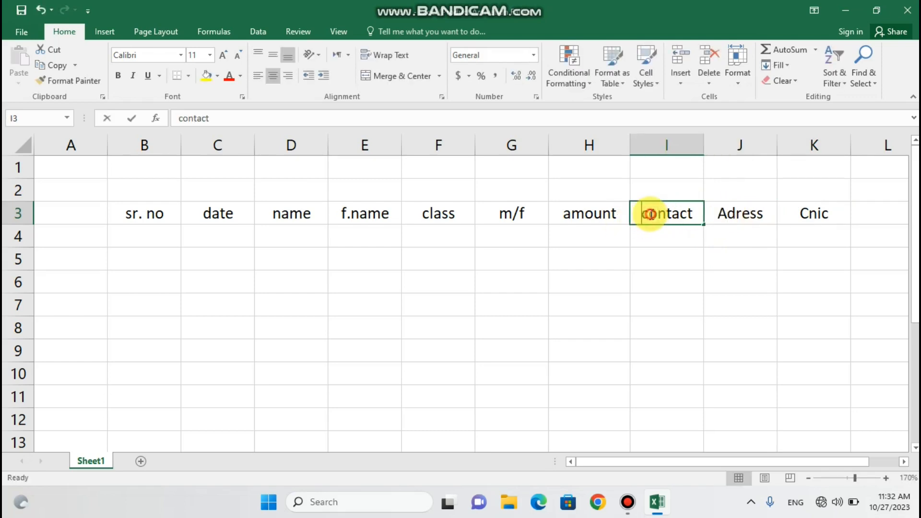
double_click(649, 213)
key(BackSpace)
text(A)
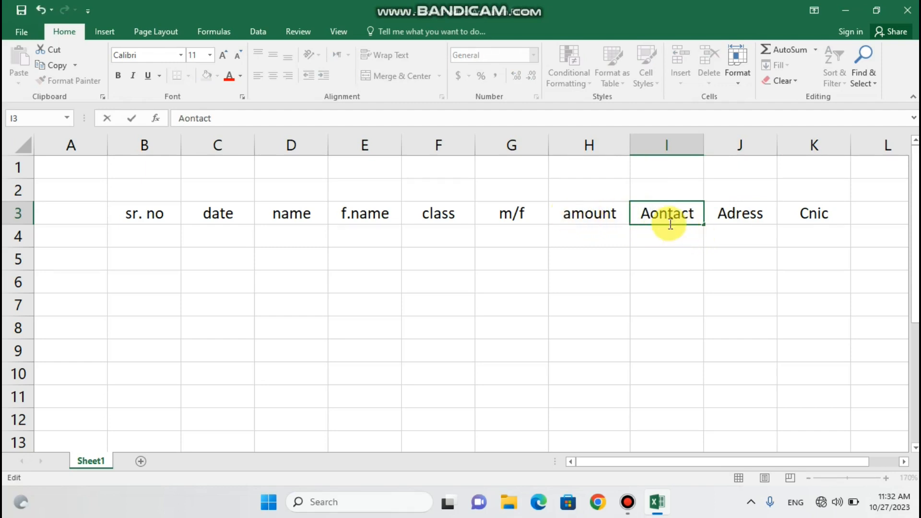
click(657, 216)
key(BackSpace)
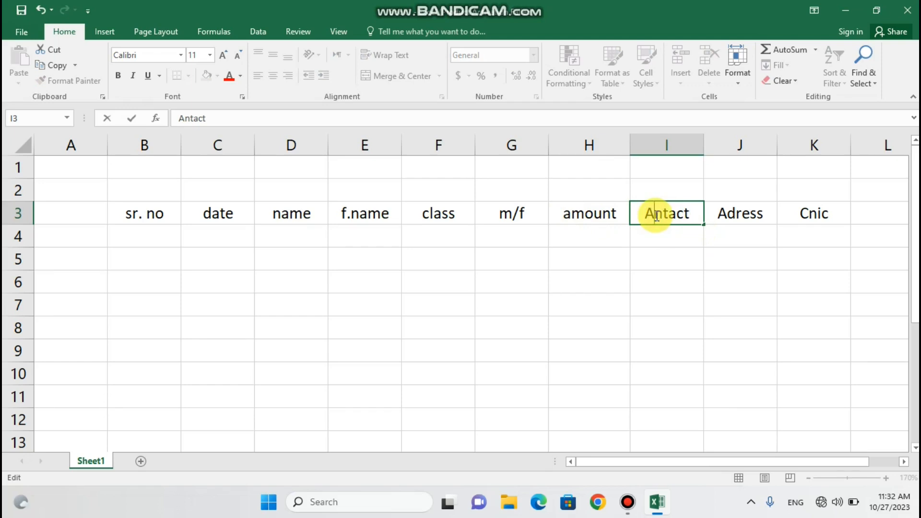
key(BackSpace)
text(Co)
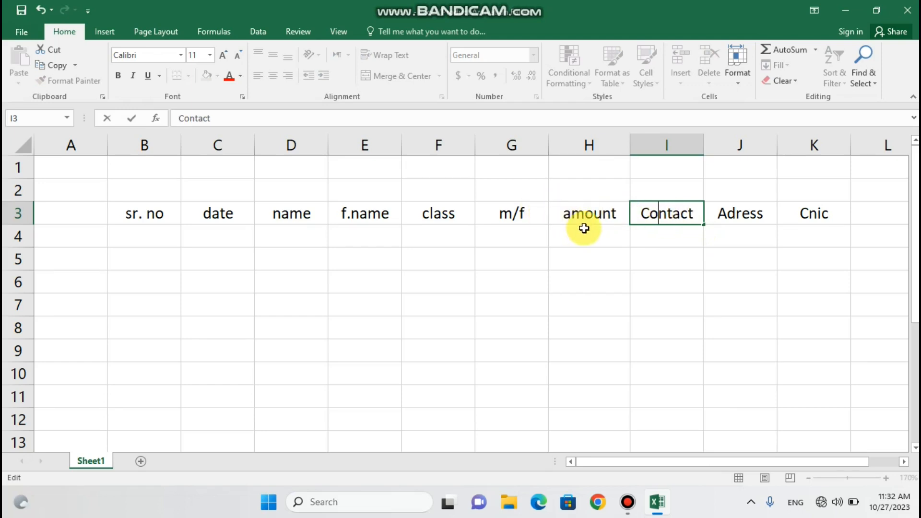
click(565, 214)
double_click(565, 214)
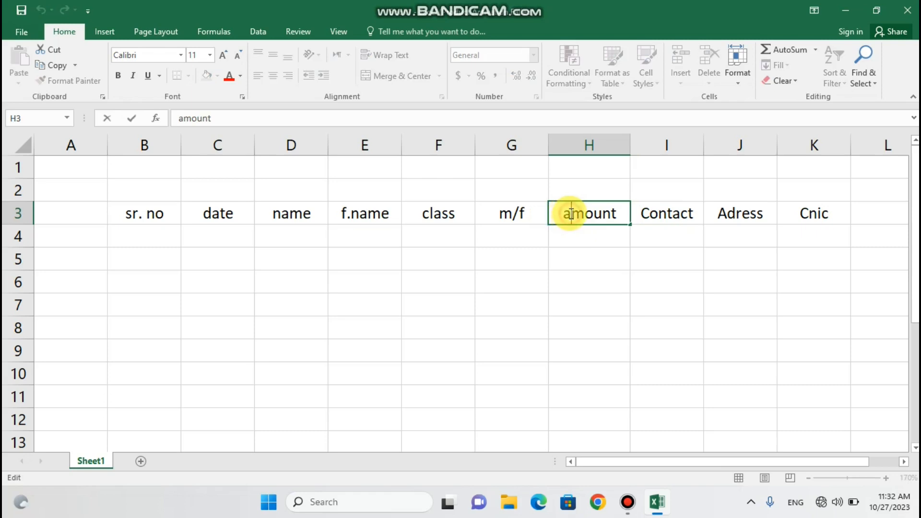
key(Delete)
text(A)
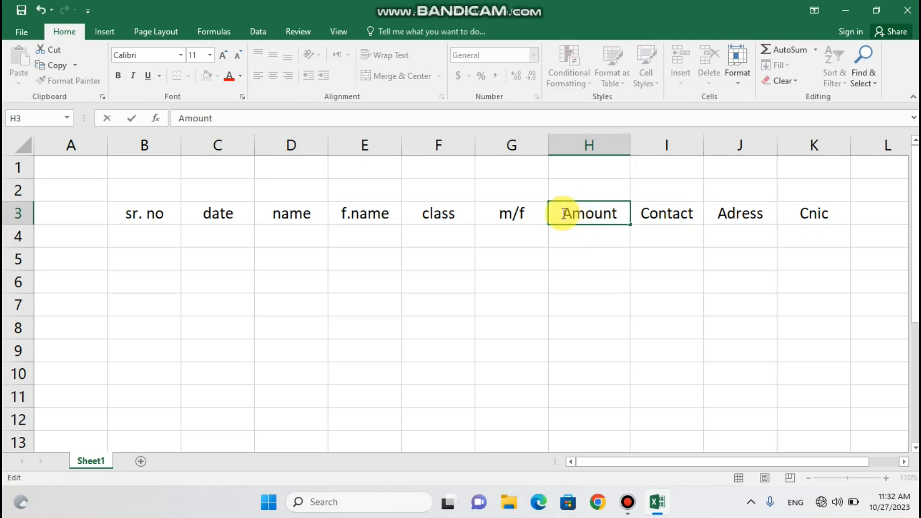
click(430, 214)
Capitalise the headers to Class, F.name and Name
double_click(430, 214)
key(Delete)
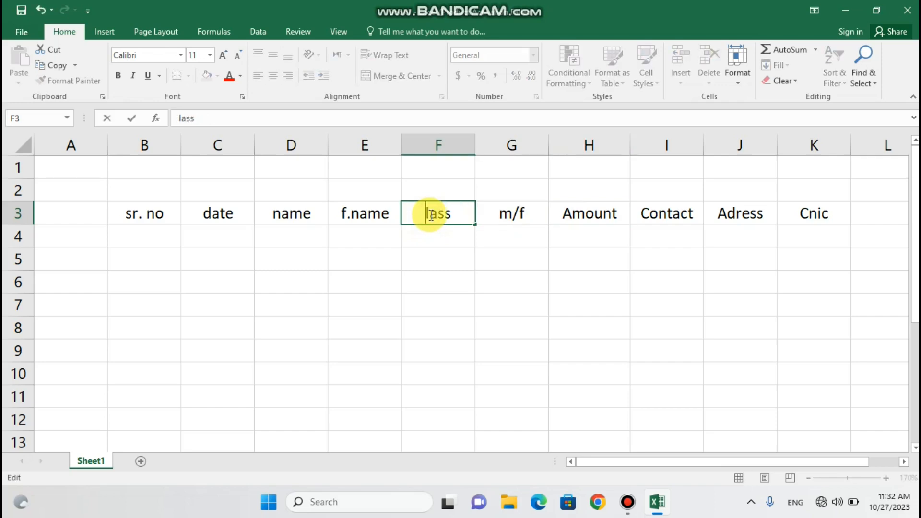
text(C)
click(344, 212)
double_click(344, 213)
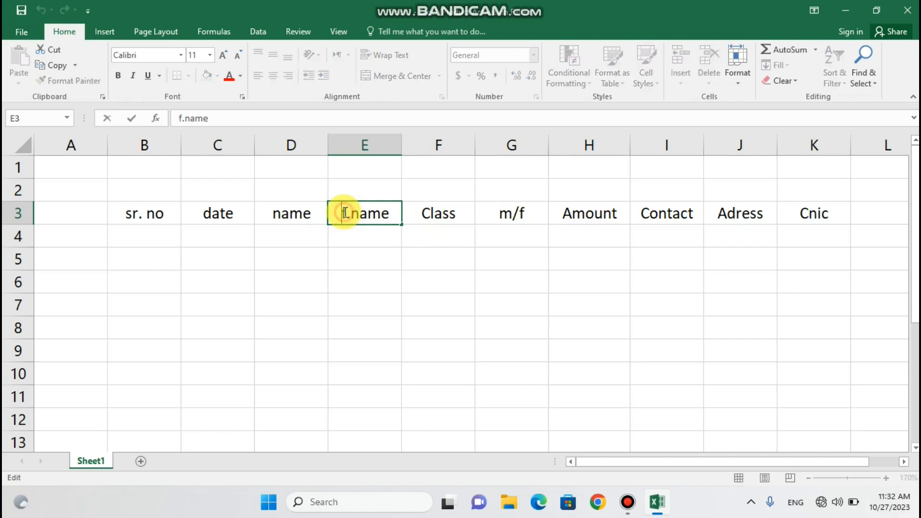
double_click(345, 213)
click(347, 213)
key(BackSpace)
text(F)
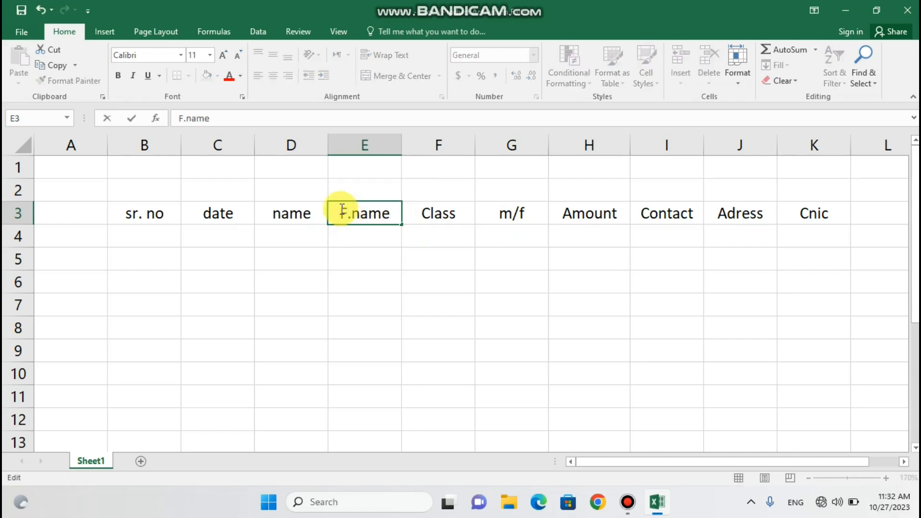
click(279, 213)
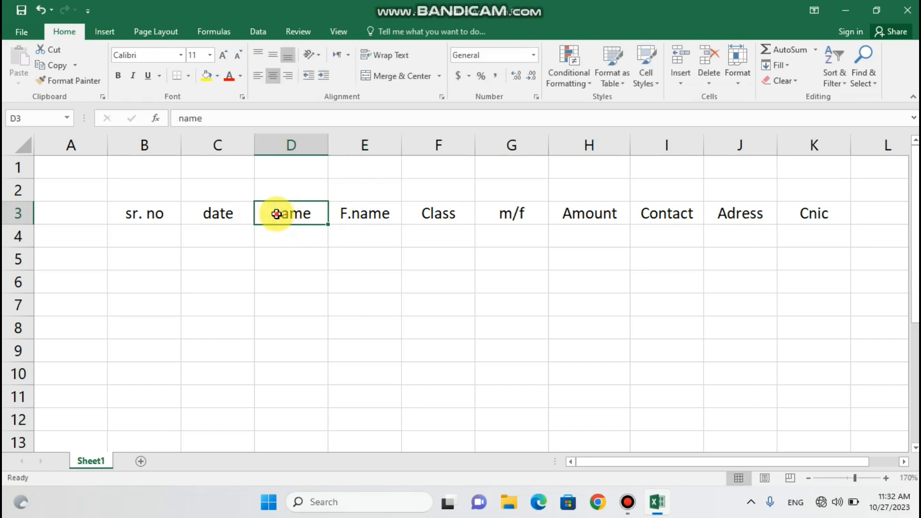
double_click(277, 214)
click(280, 215)
key(BackSpace)
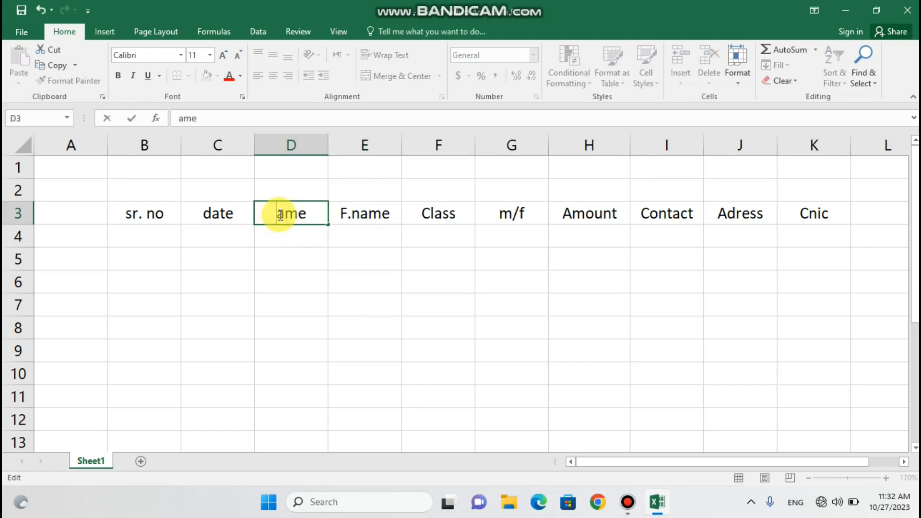
text(N)
click(219, 215)
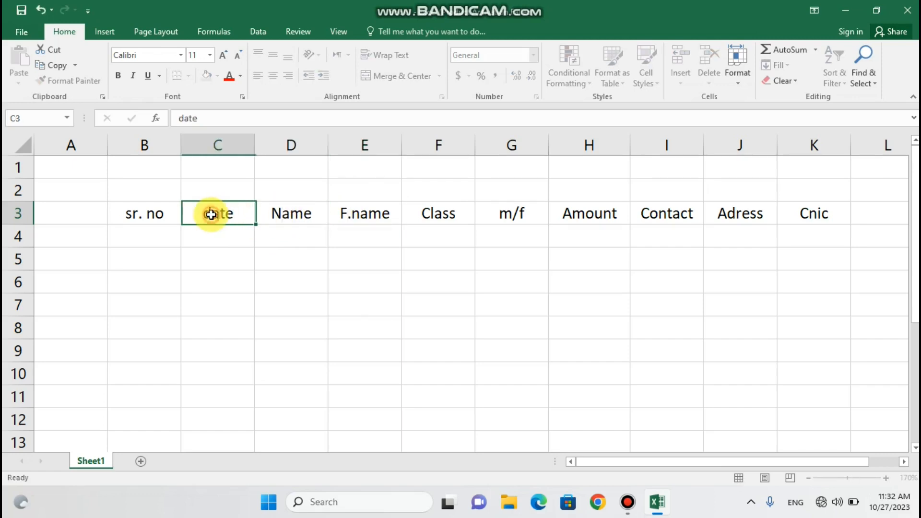
Capitalise the headers to Date and Sr. no
double_click(213, 214)
key(BackSpace)
text(D)
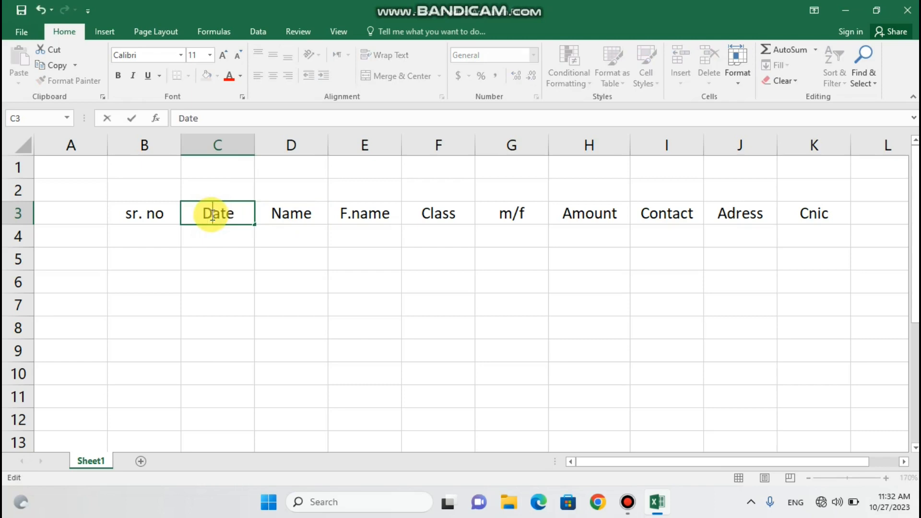
click(130, 216)
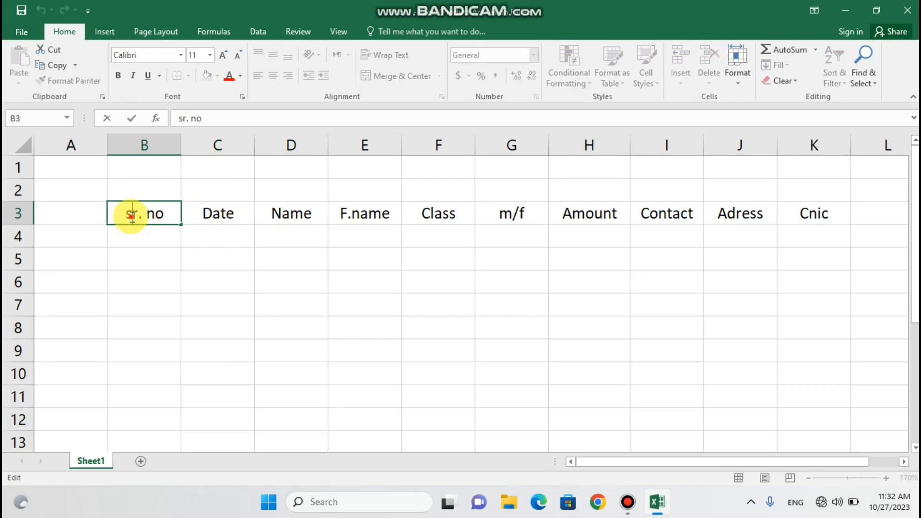
double_click(131, 216)
key(BackSpace)
text(S)
click(144, 229)
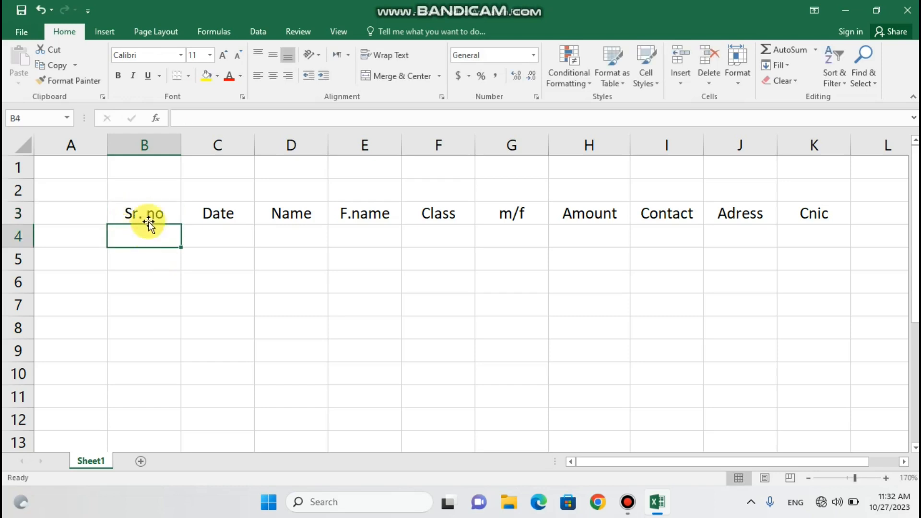
click(234, 217)
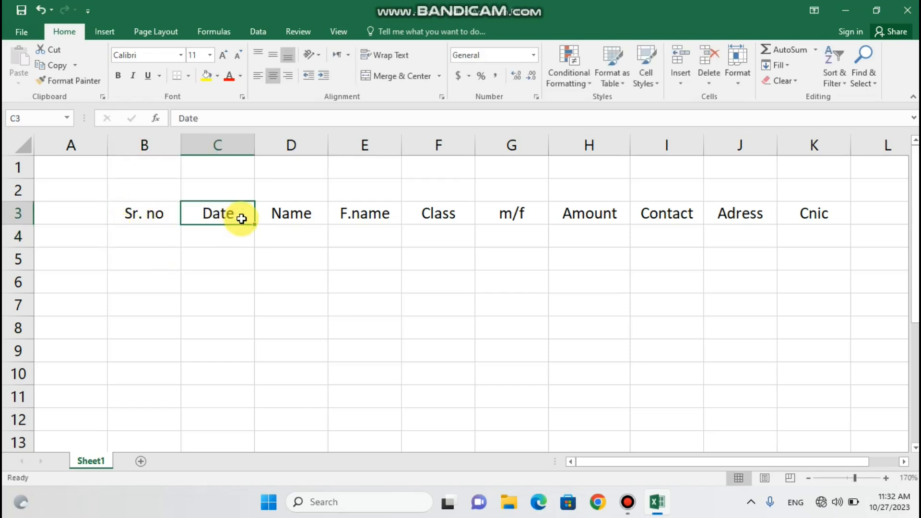
click(302, 206)
click(350, 215)
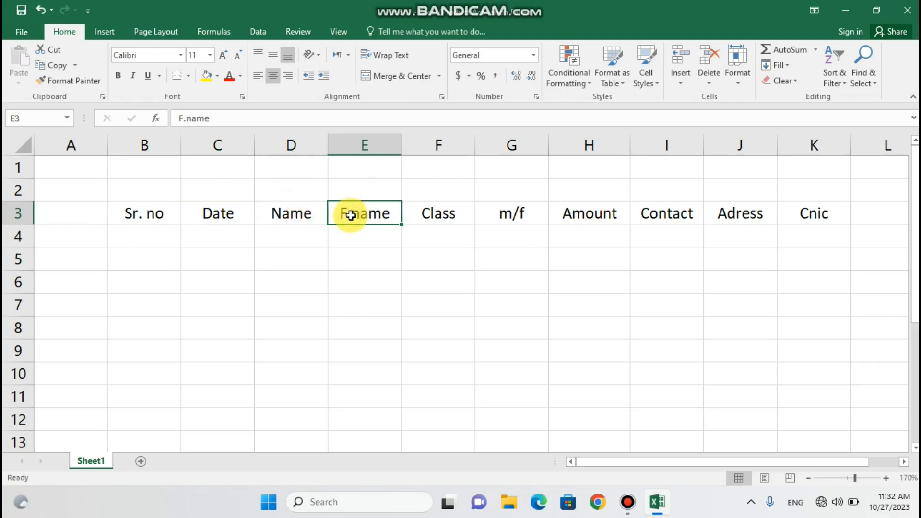
click(432, 211)
click(492, 216)
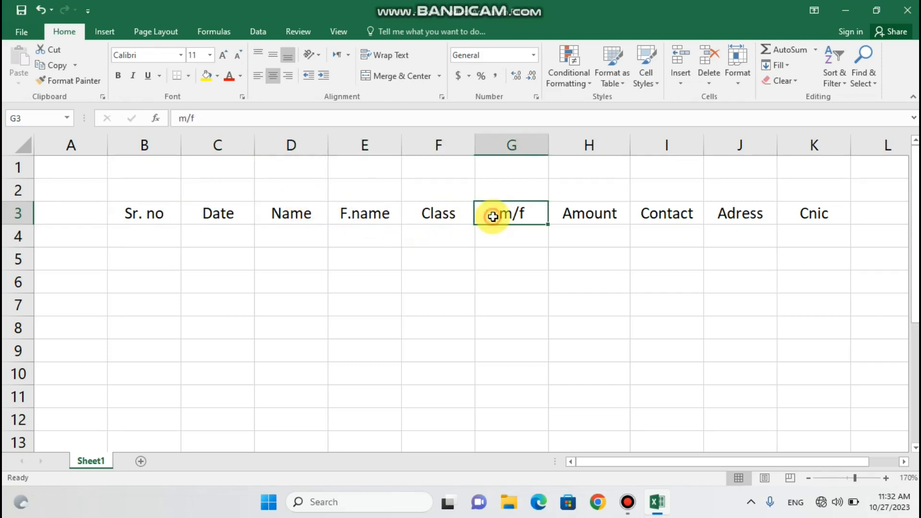
click(594, 213)
click(687, 217)
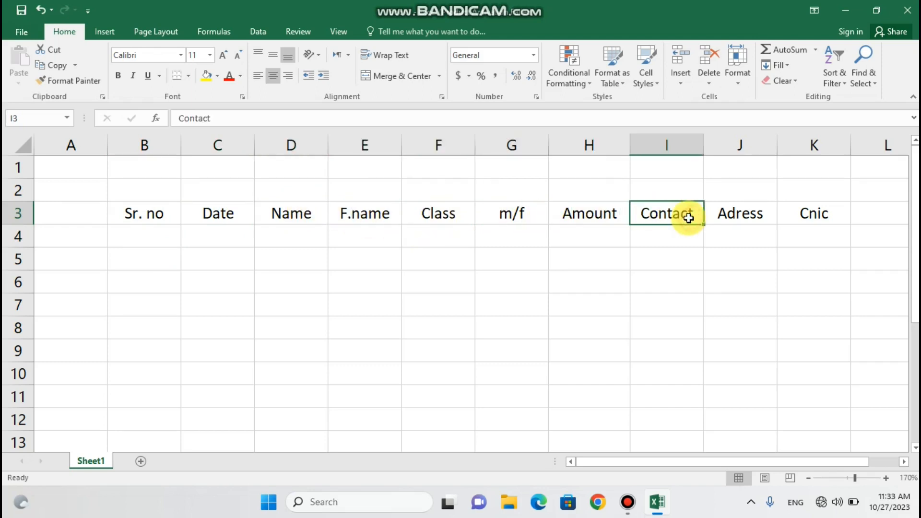
click(734, 213)
click(803, 218)
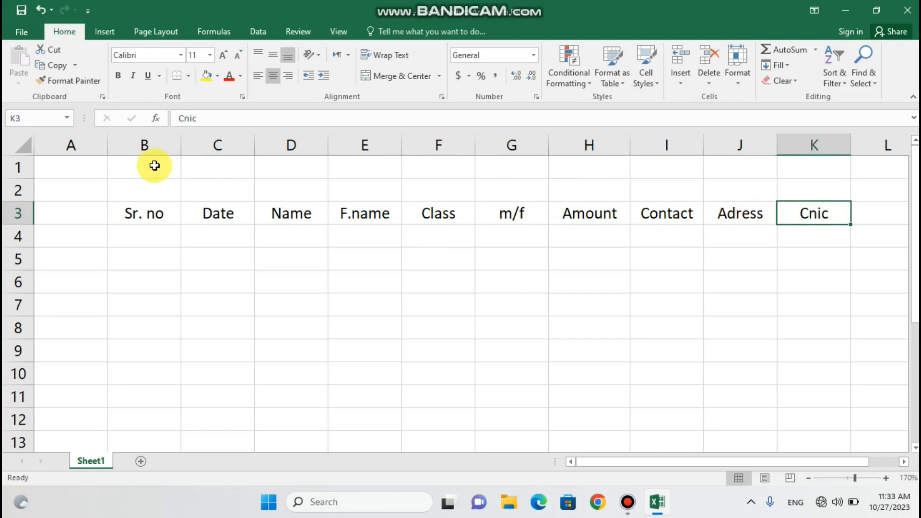
Select B1:K2 above the headers and apply Merge & Center
drag(155, 166, 433, 182)
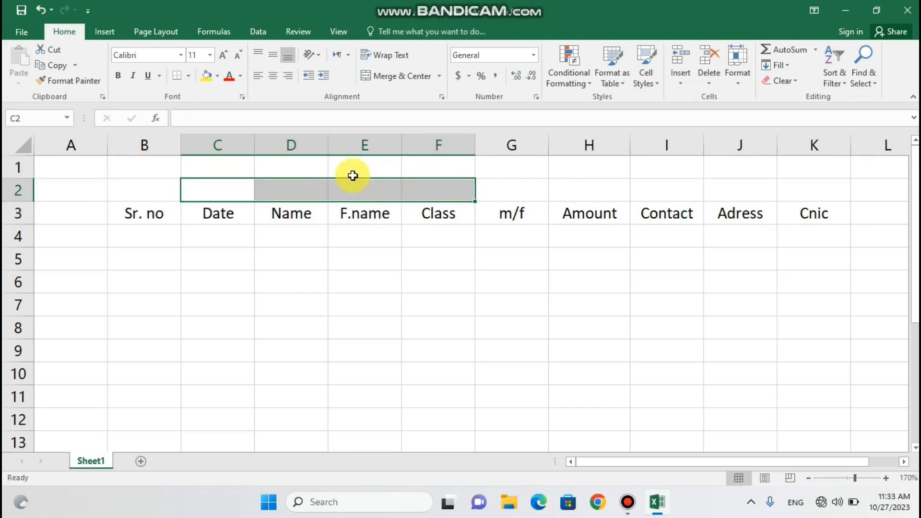
drag(169, 172, 794, 192)
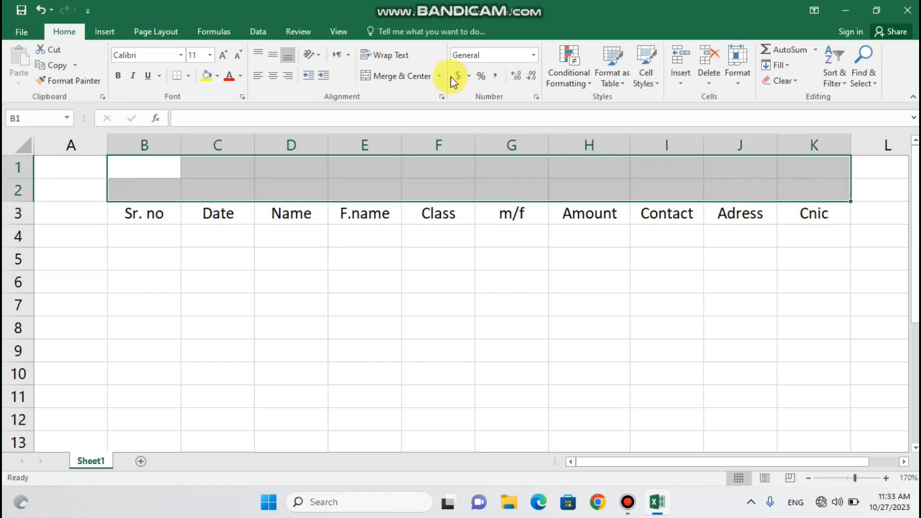
click(414, 75)
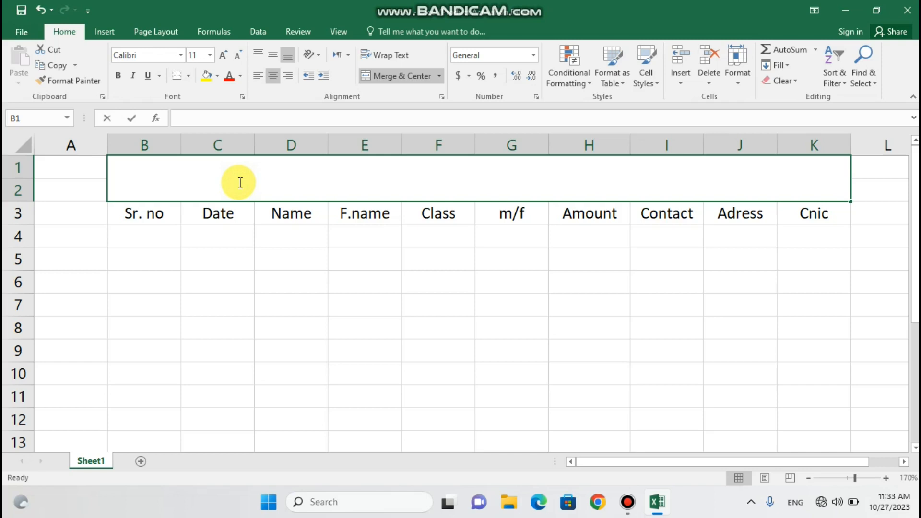
Enter the title 'SECIENCE COLLEGE ACADIMIC RECORED ,2023' in the merged cell, correcting typos along the way
text(ACAD)
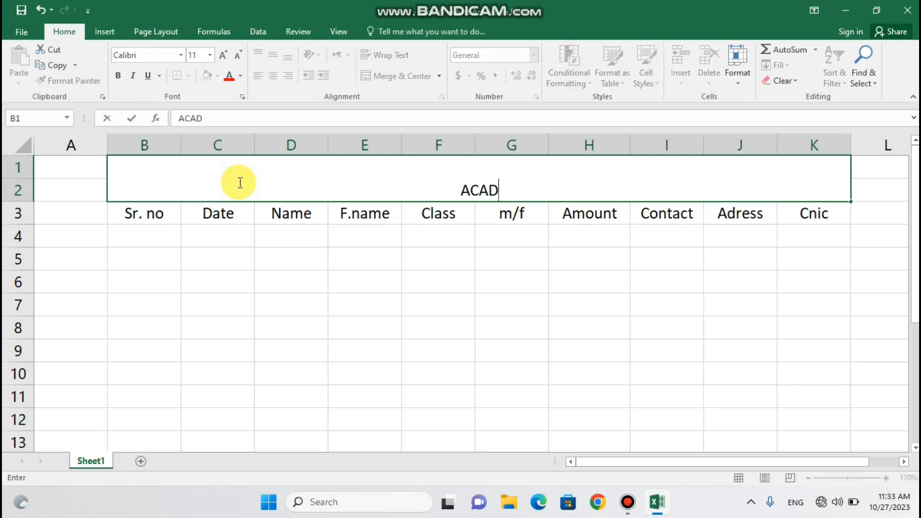
text(IMIC)
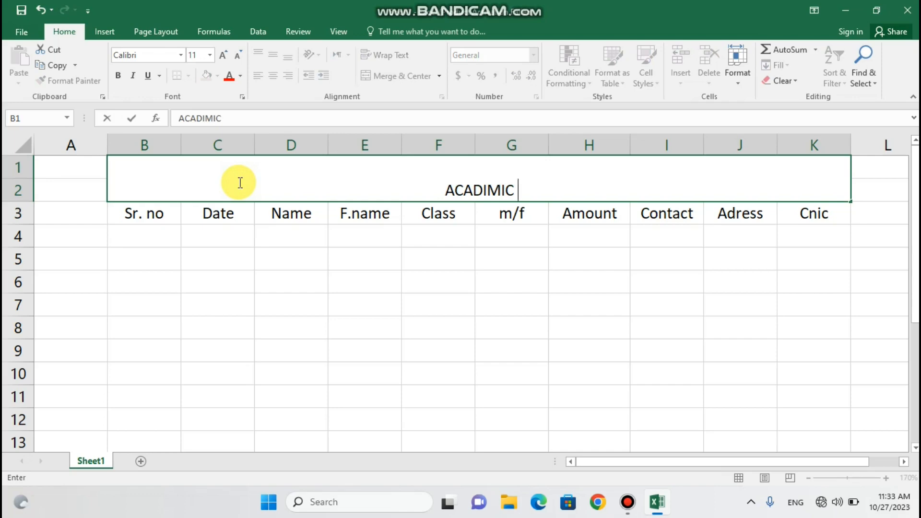
text( RE)
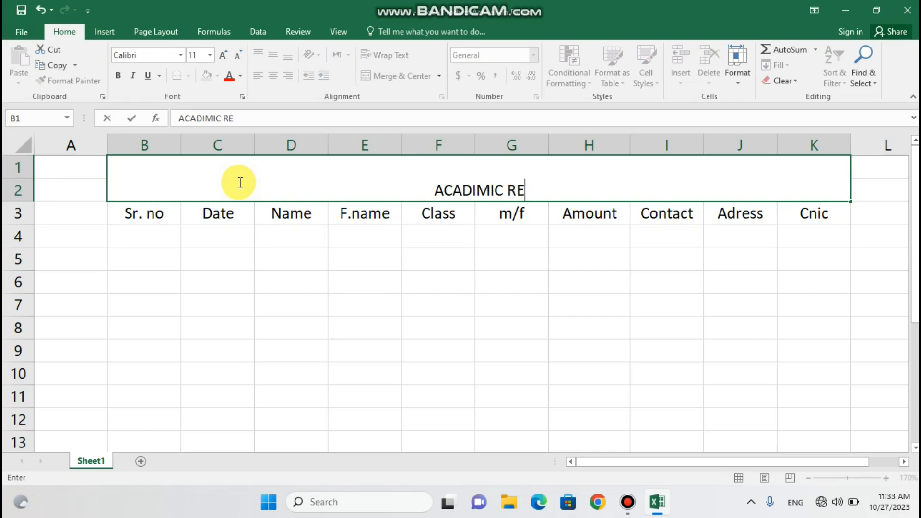
text(COR)
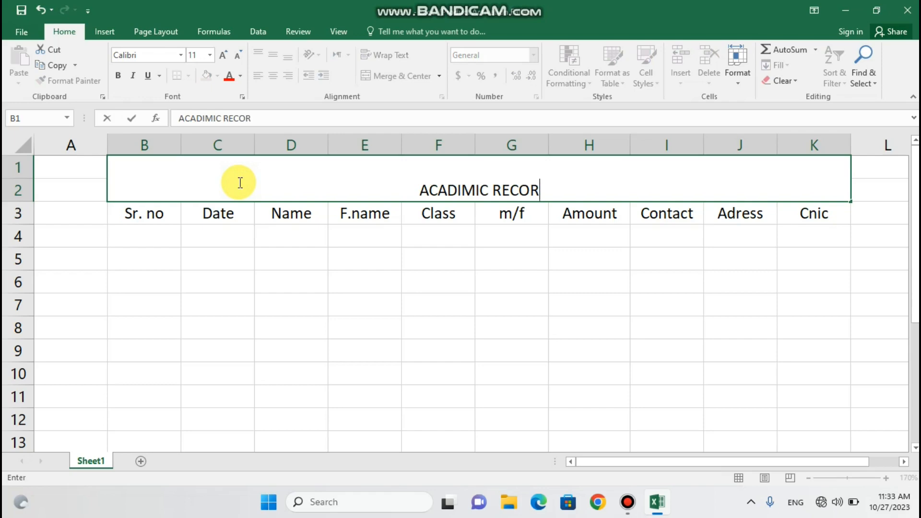
text(ES)
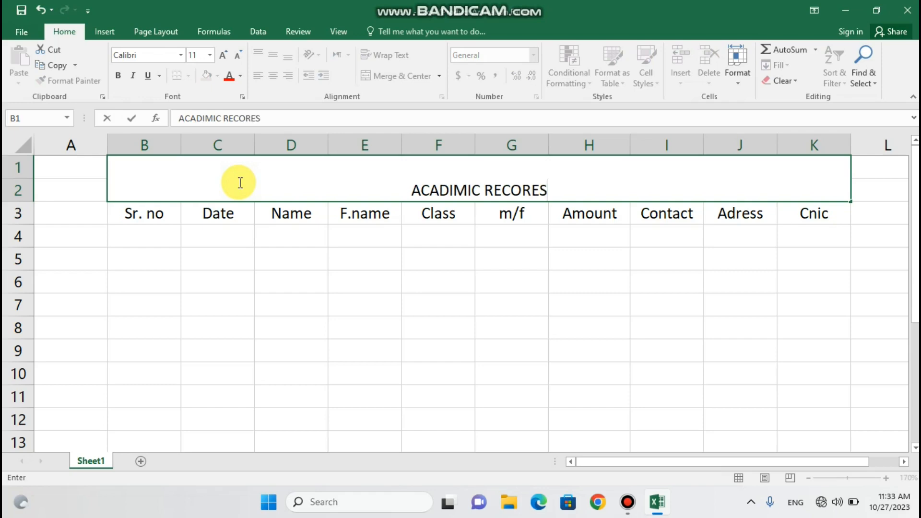
key(BackSpace)
text(D)
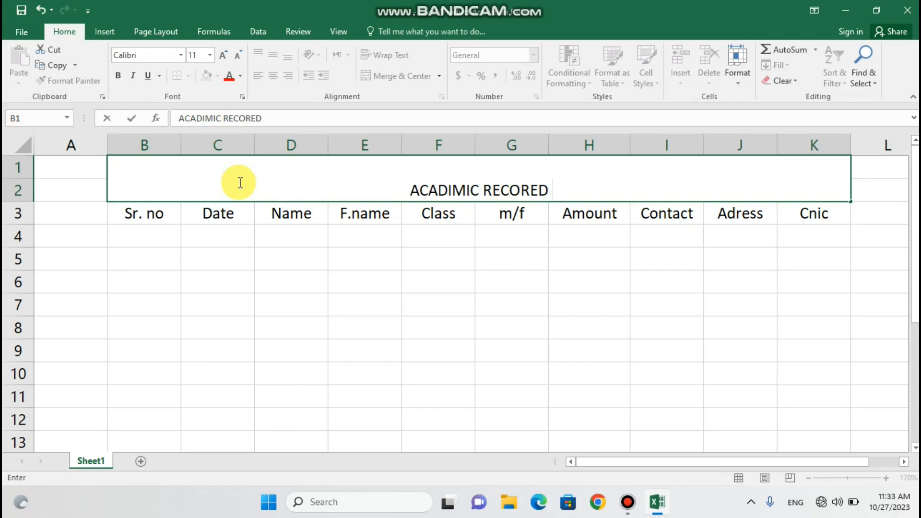
text( ,)
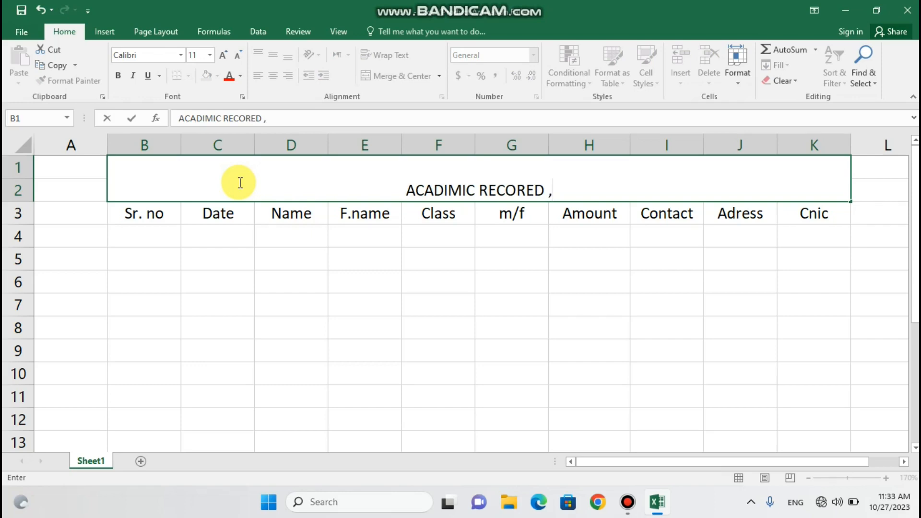
text(2023)
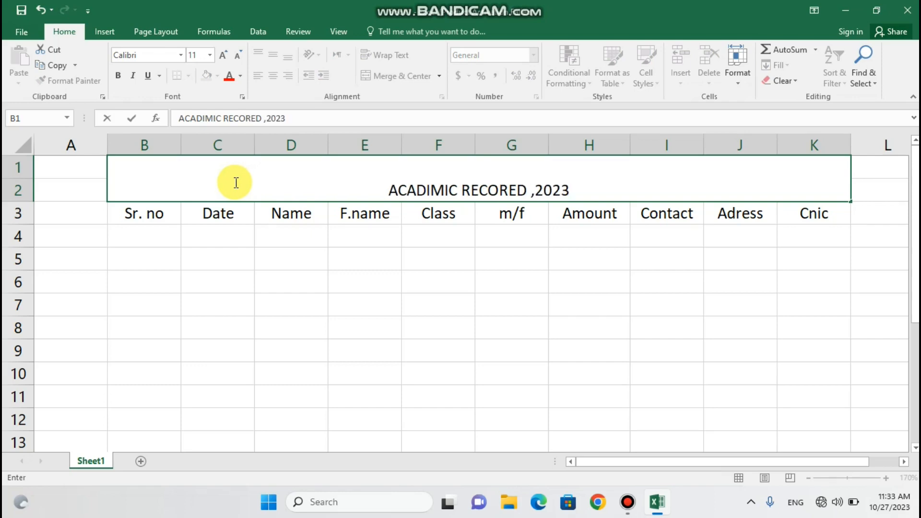
click(381, 191)
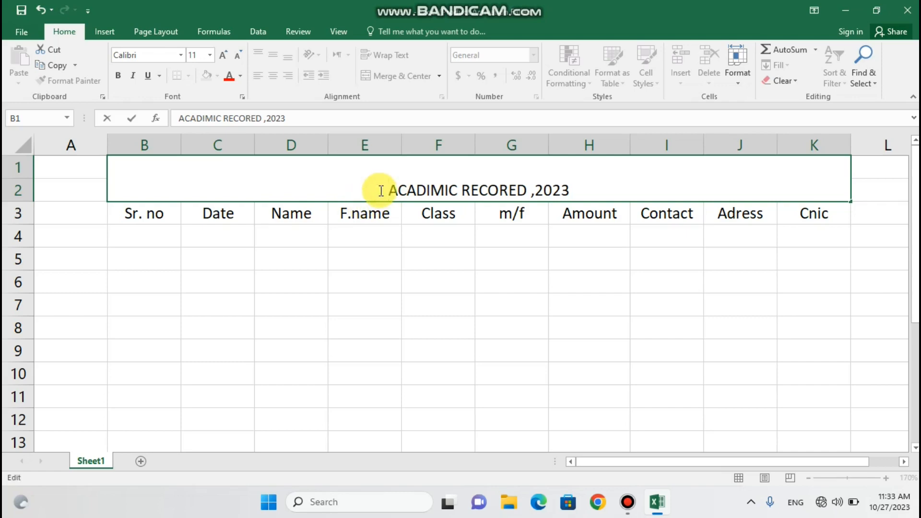
text(SECIEM)
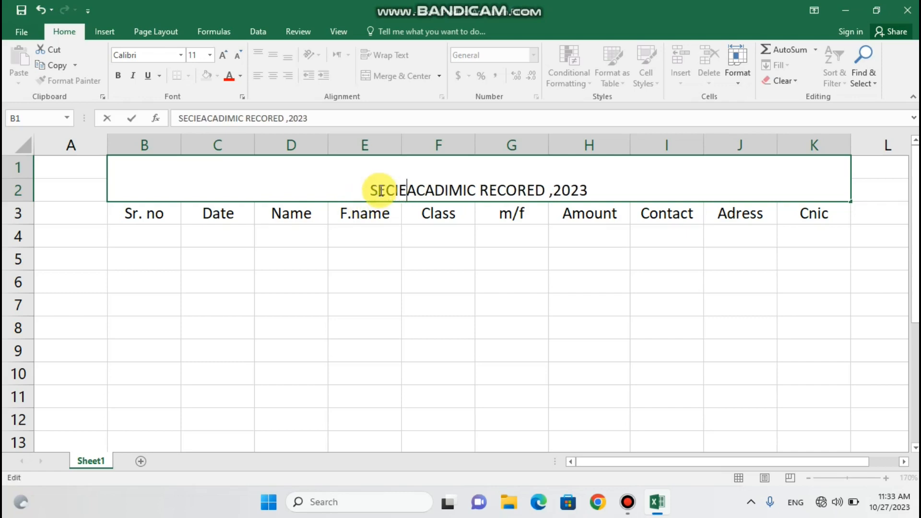
key(BackSpace)
text(NCW)
key(BackSpace)
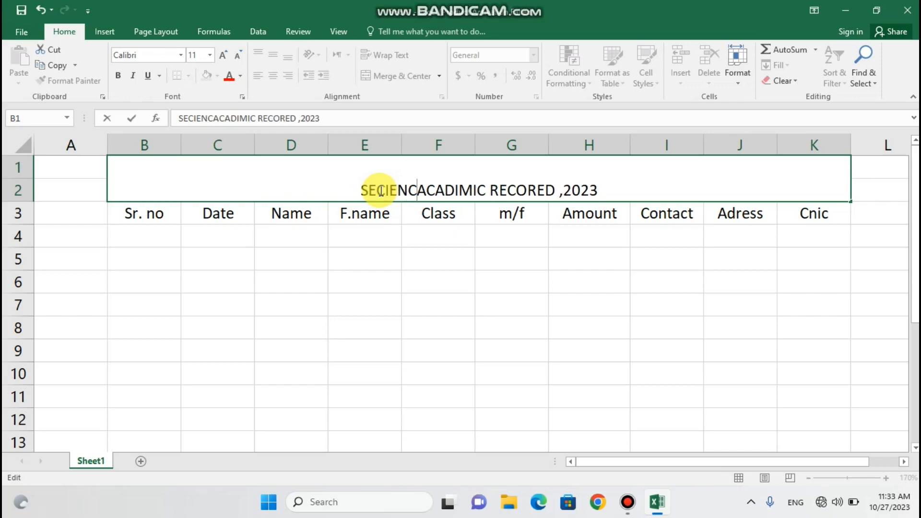
text(E )
text(COLL)
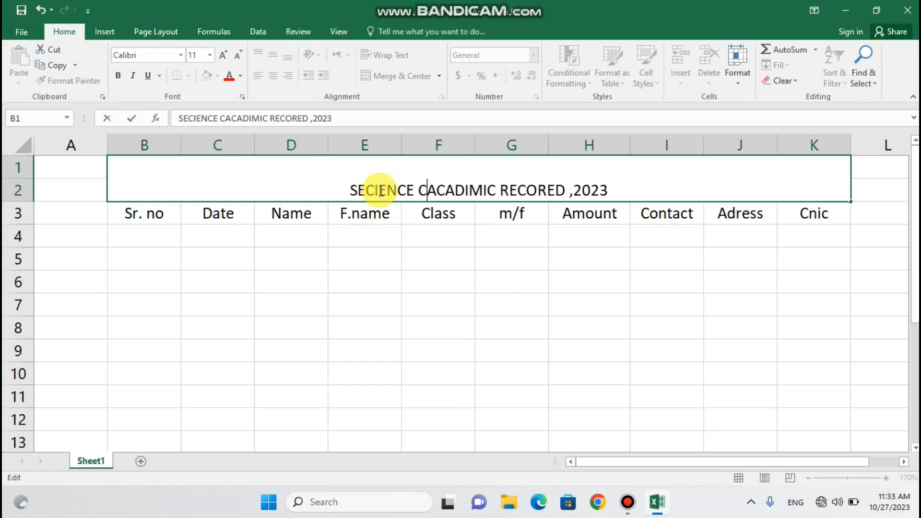
text(EGE)
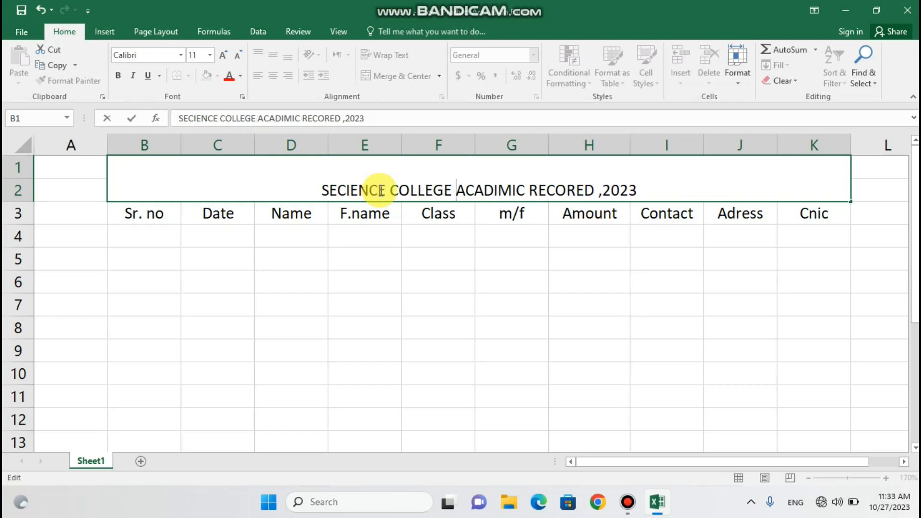
click(322, 279)
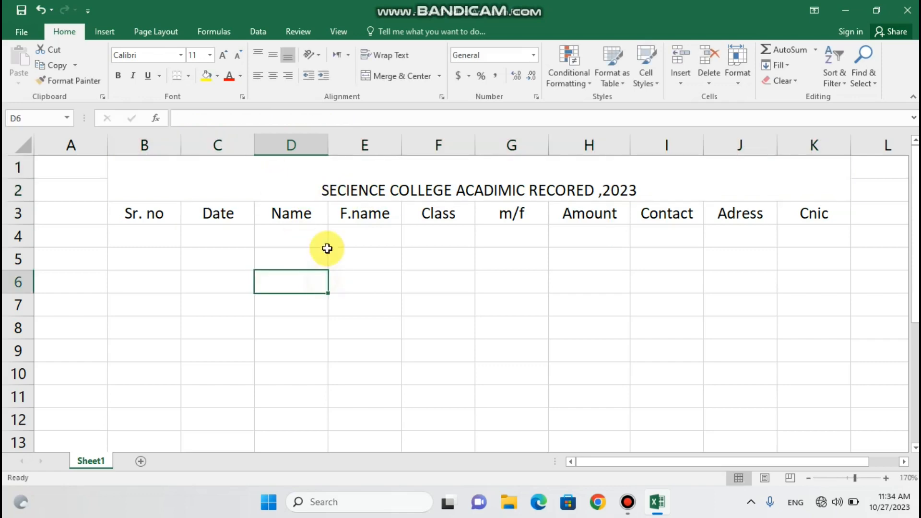
Make the title 18-point bold text in Automatic colour on a yellow fill
click(350, 182)
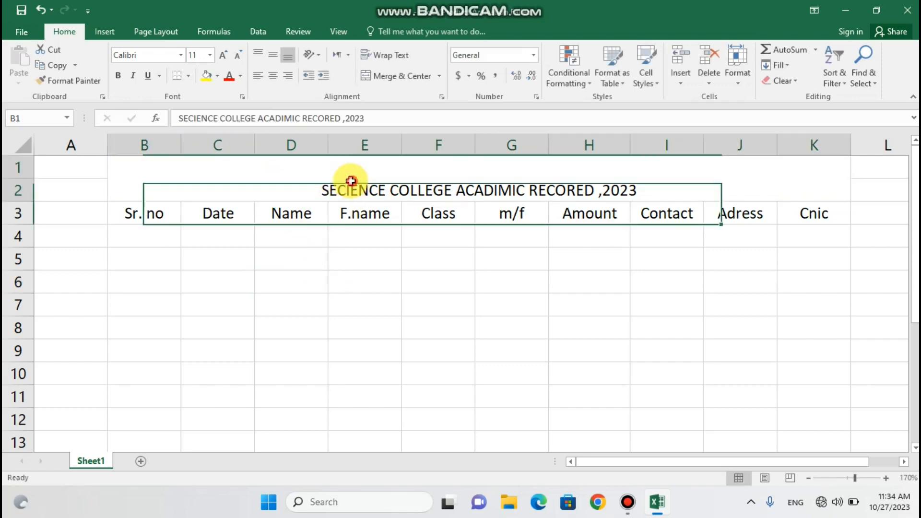
click(210, 56)
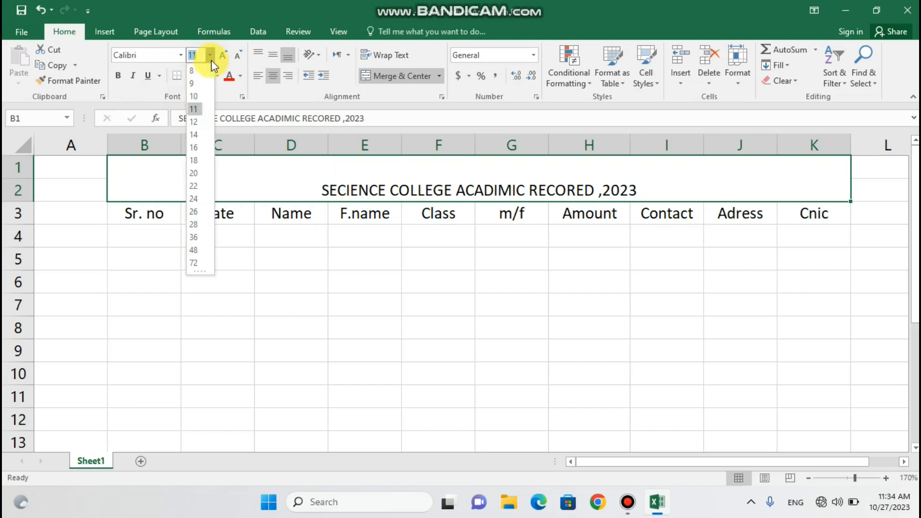
click(198, 163)
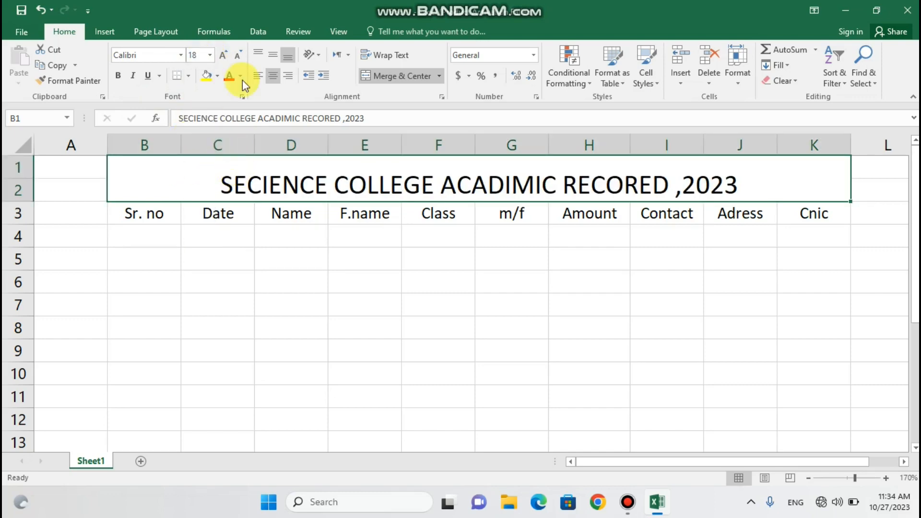
click(225, 80)
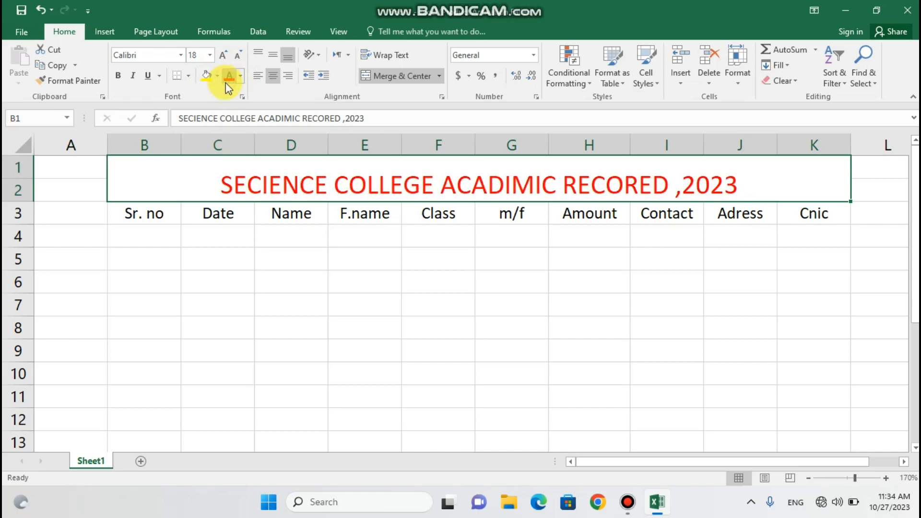
click(240, 77)
click(229, 90)
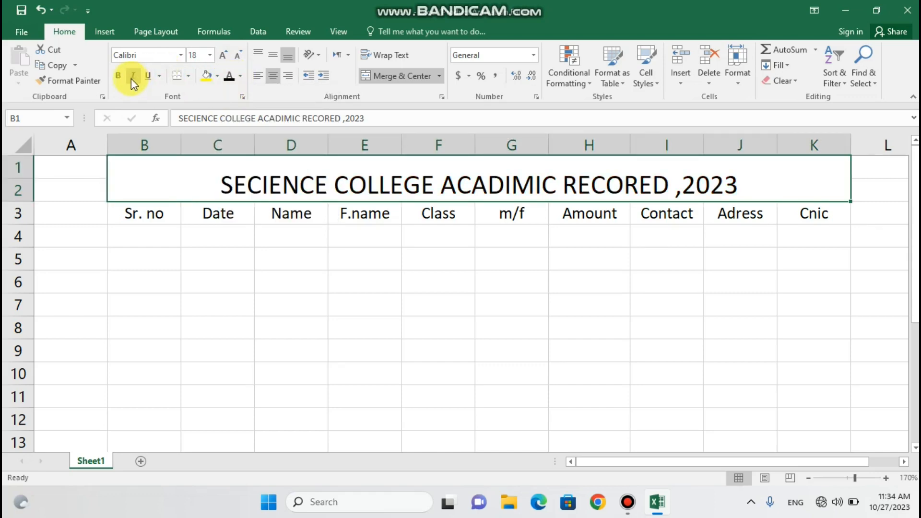
click(119, 79)
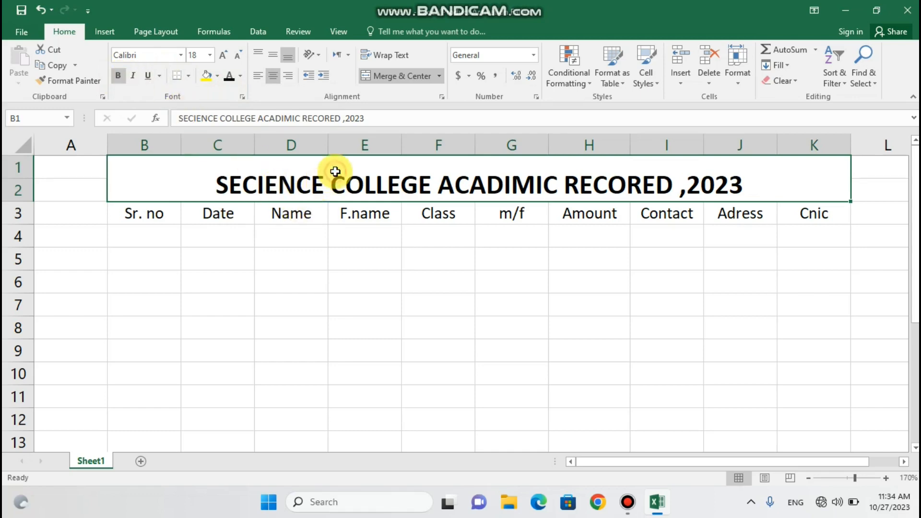
click(207, 75)
double_click(318, 268)
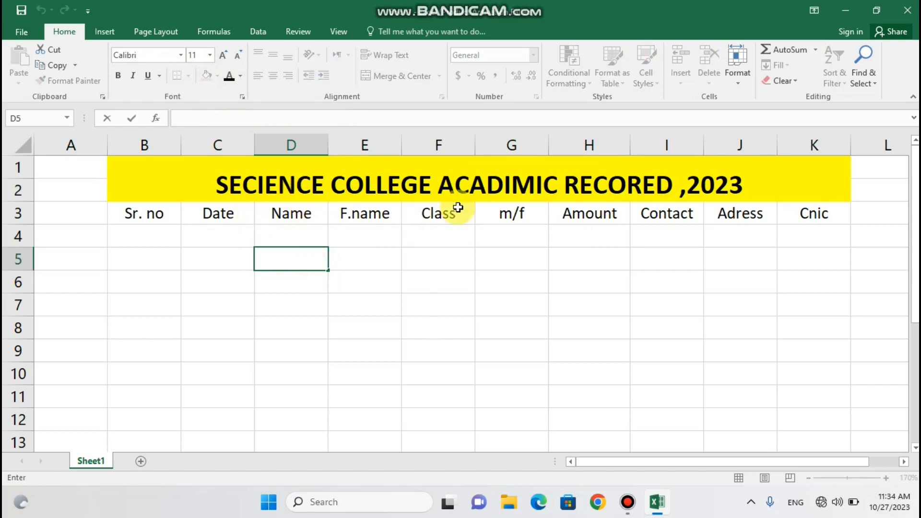
click(490, 264)
drag(122, 221, 813, 212)
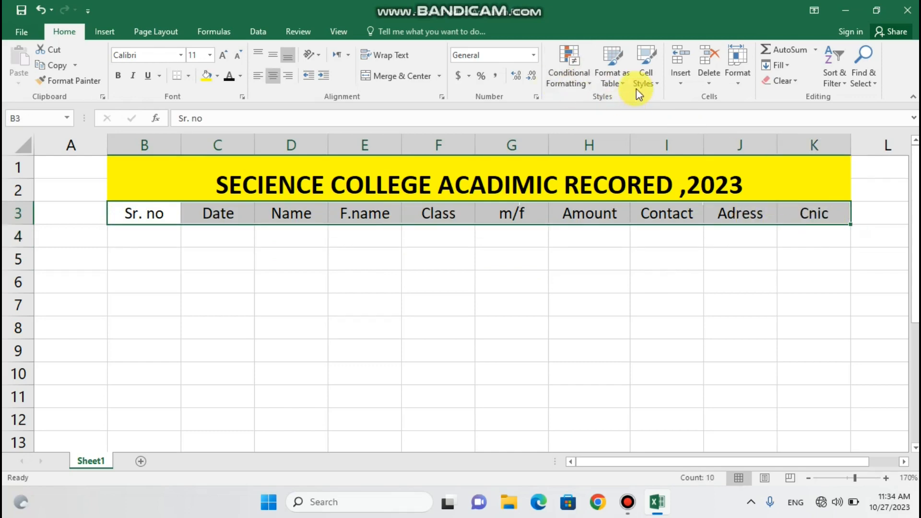
Format B3:K3 as a table in the black Medium style, with the first row as headers
click(613, 62)
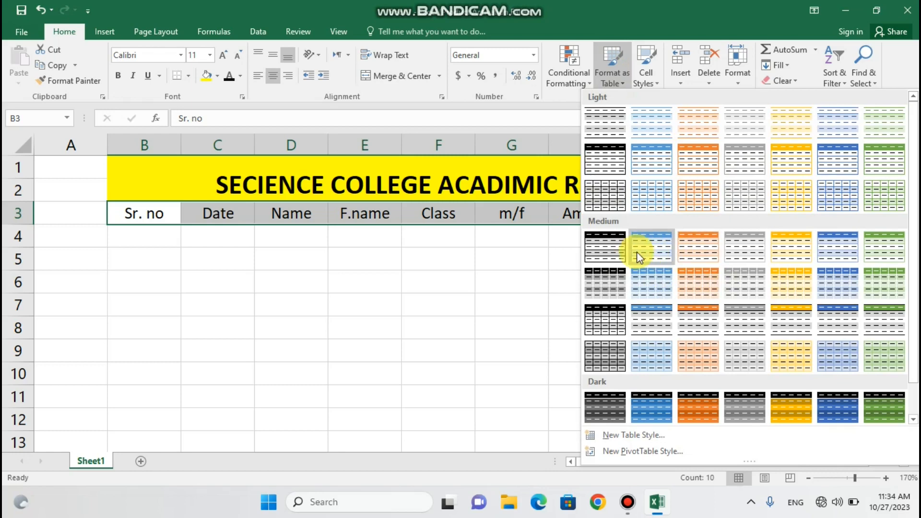
click(612, 248)
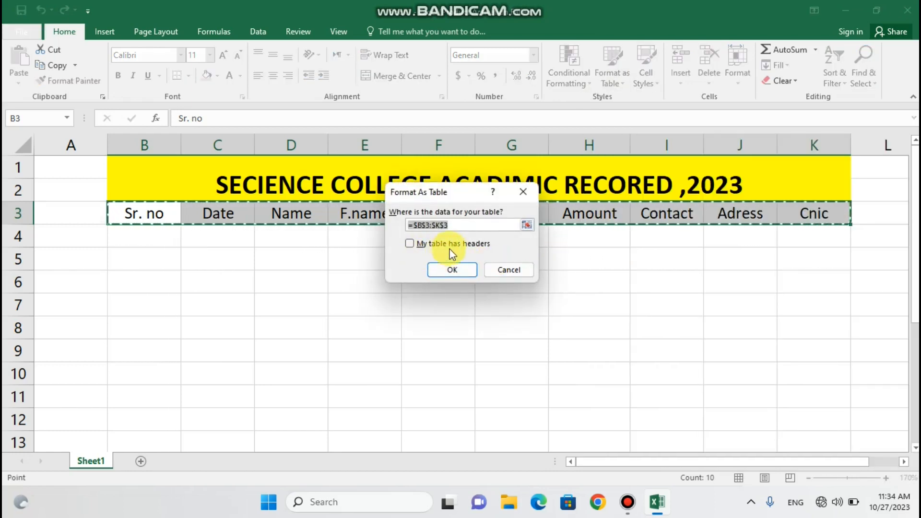
click(409, 243)
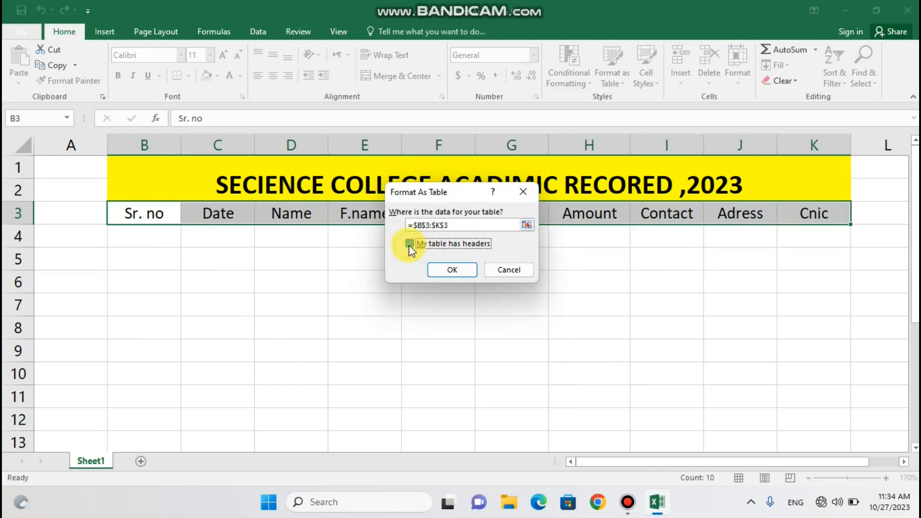
click(454, 270)
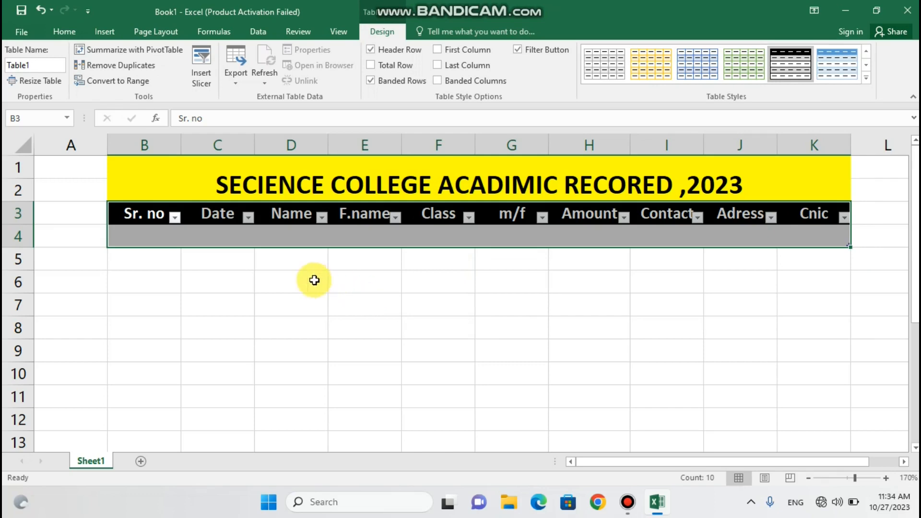
Open Excel Options from the File menu on the Customize Ribbon page
click(159, 266)
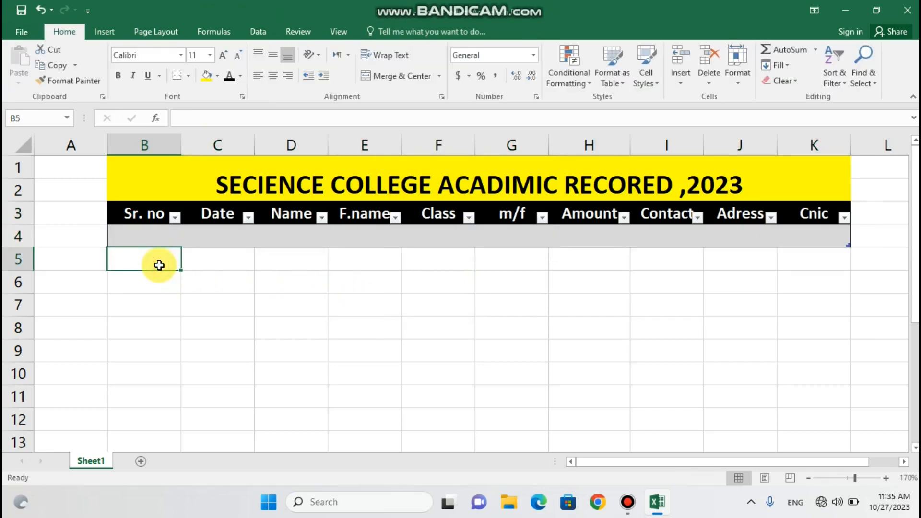
click(200, 234)
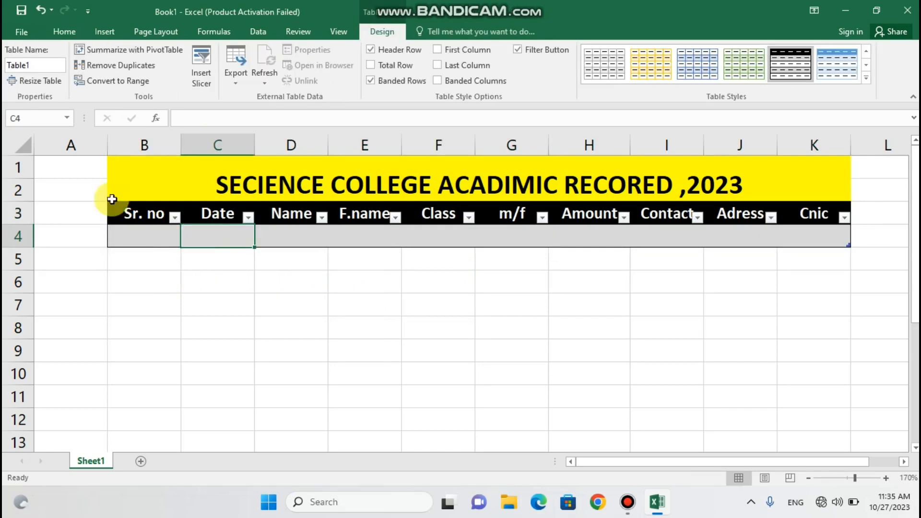
click(20, 33)
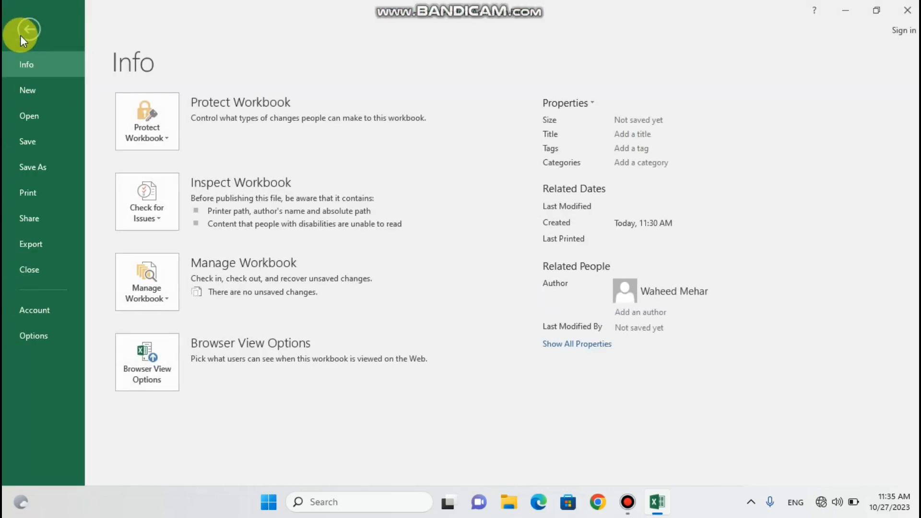
click(47, 338)
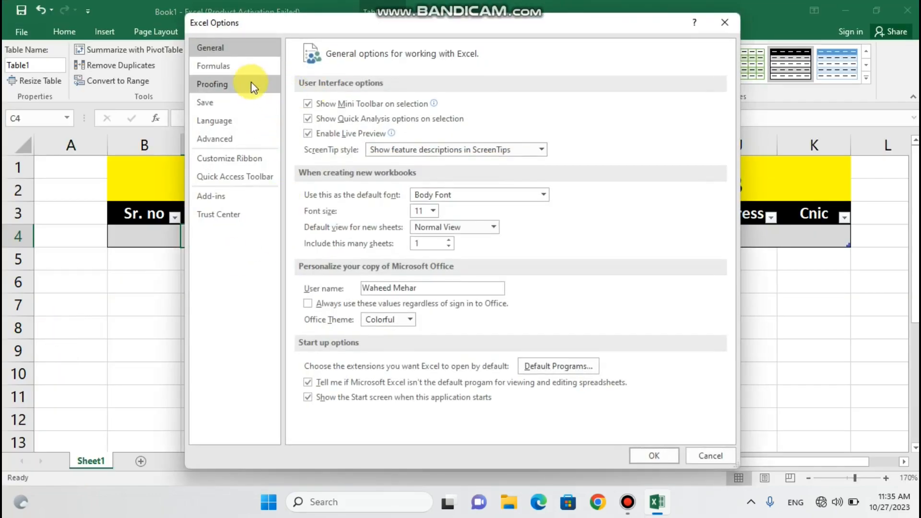
click(234, 163)
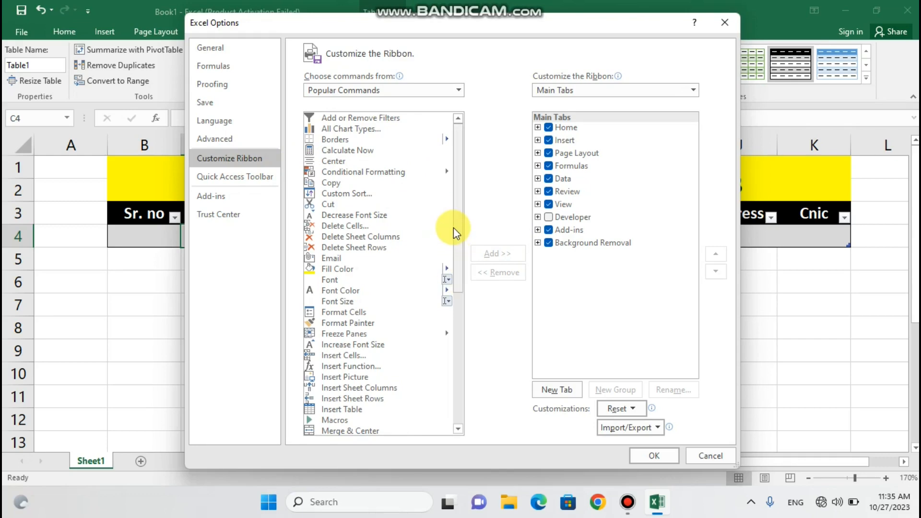
List Commands Not in the Ribbon, add a new tab with group SECIENCE COLLEGE, and add another group
click(454, 90)
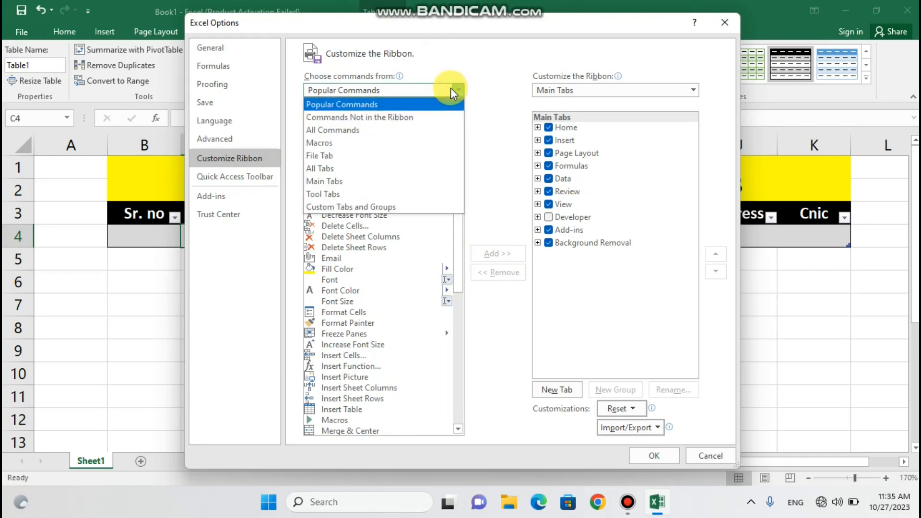
click(402, 118)
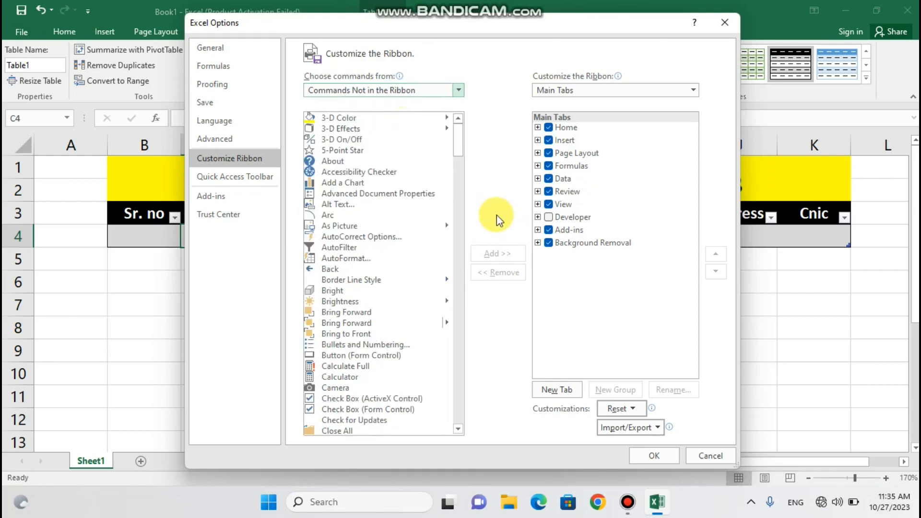
click(557, 391)
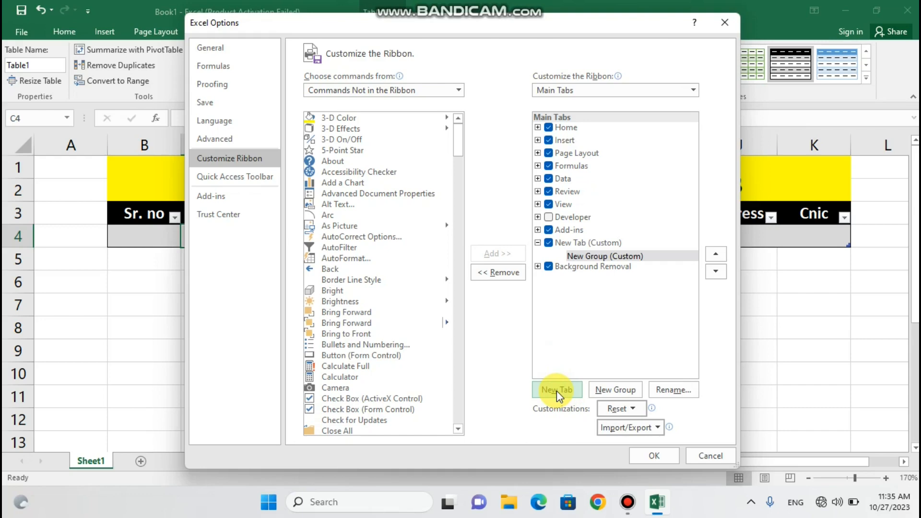
click(667, 390)
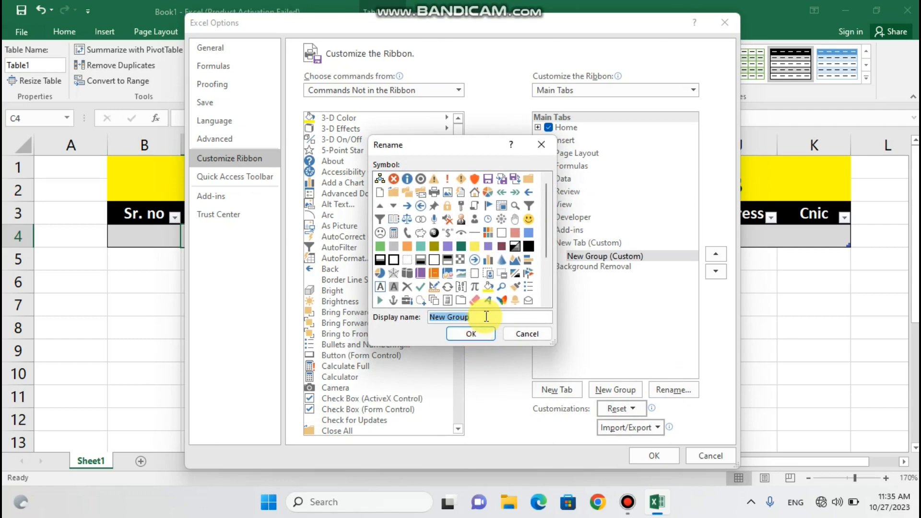
key(BackSpace)
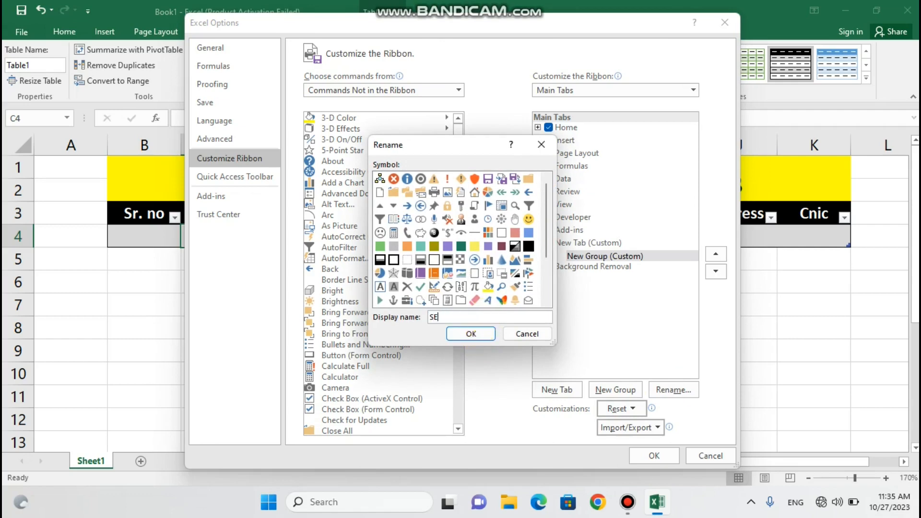
text(SECIENCE COLLEGE)
click(469, 334)
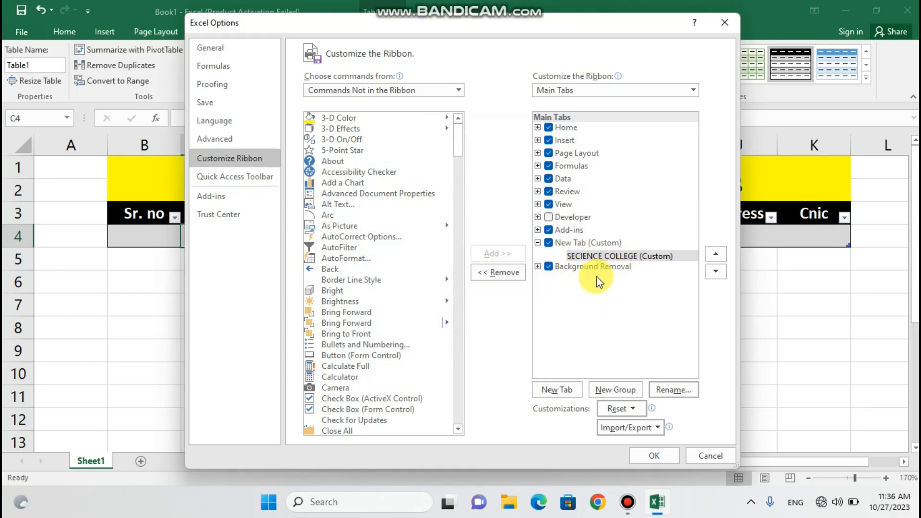
click(616, 390)
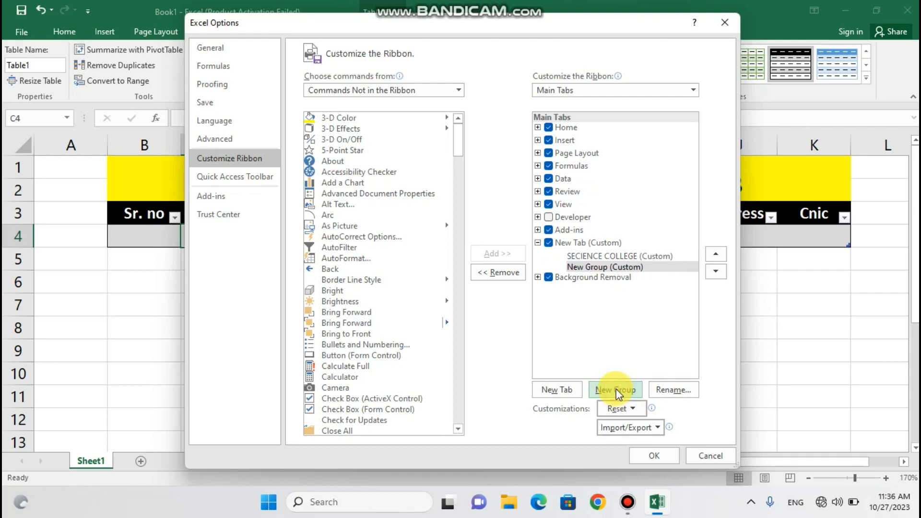
Add a new group to the custom tab and remove the extra duplicate group
click(616, 390)
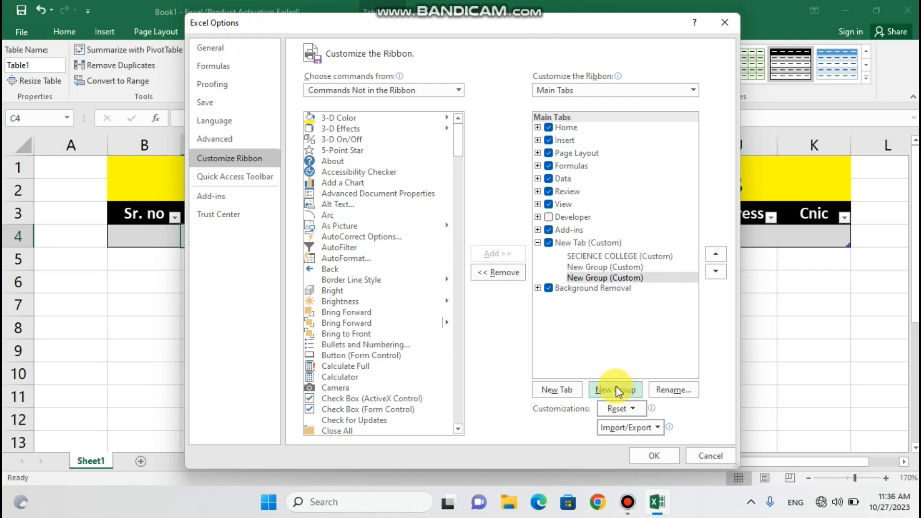
right_click(636, 279)
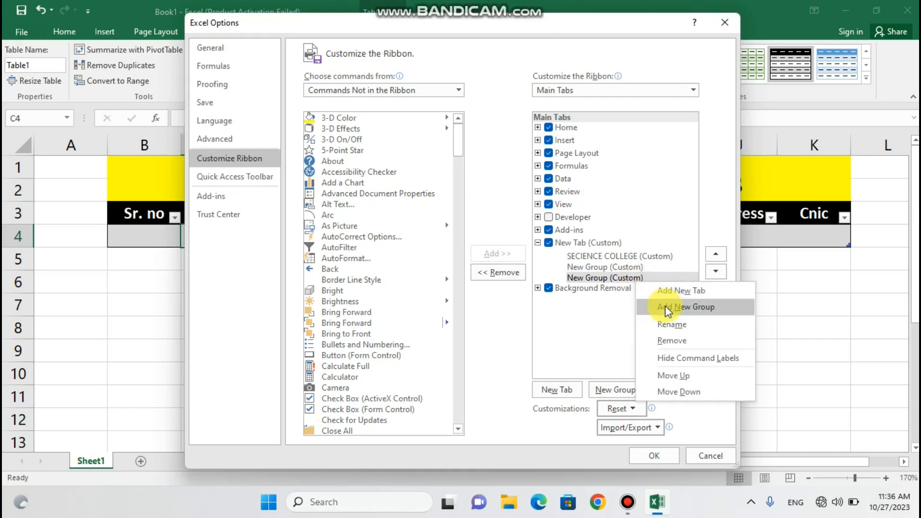
click(670, 341)
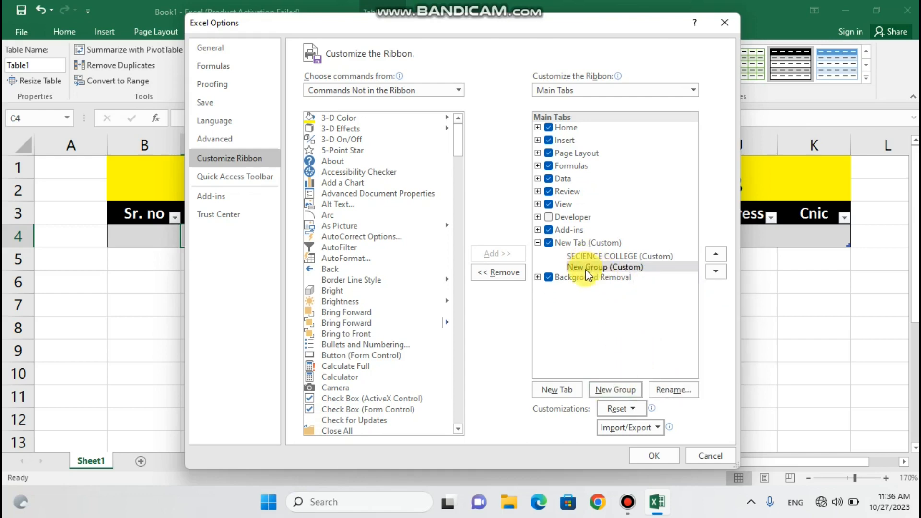
Add the Form... command to the new group beside SECIENCE COLLEGE
click(350, 140)
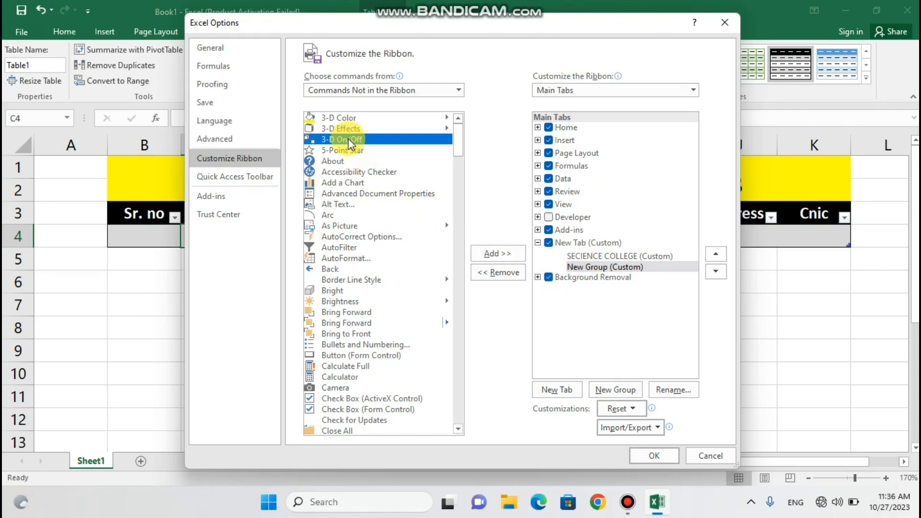
key(f)
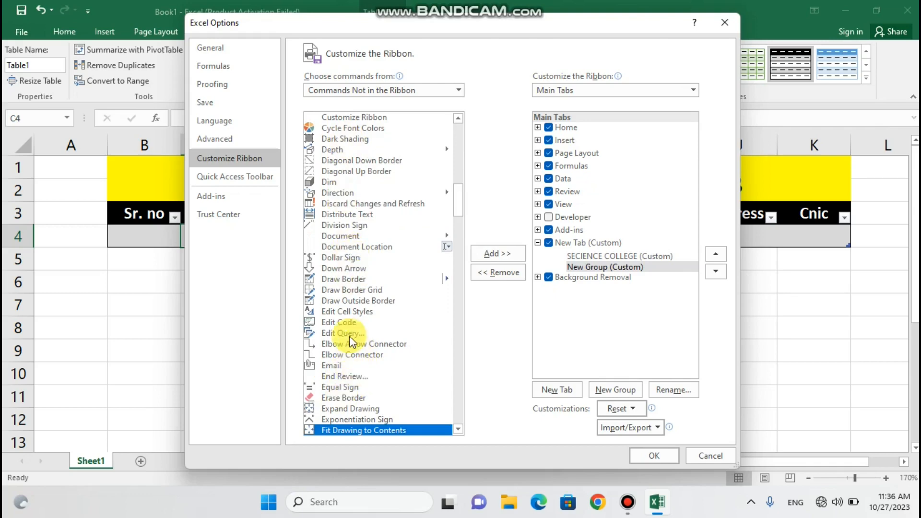
key(Down)
key(Down)
key(Down)
key(Down)
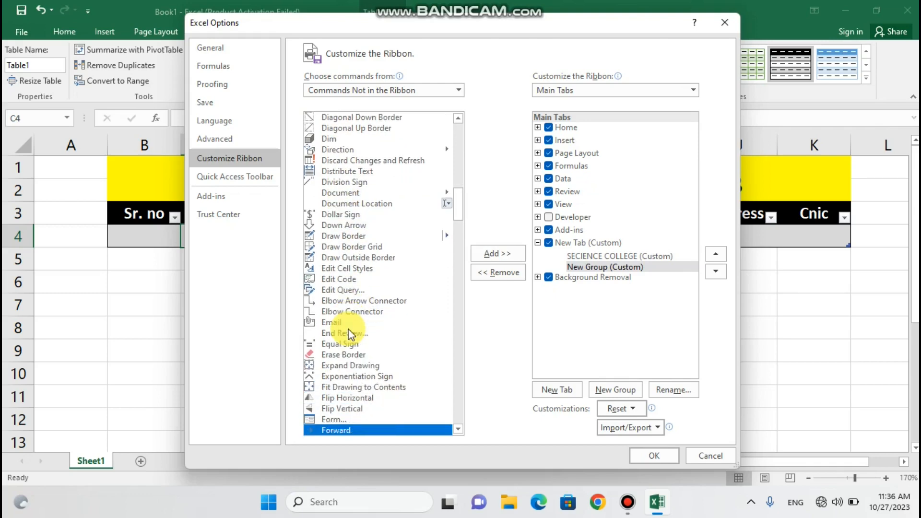
key(Down)
key(Down)
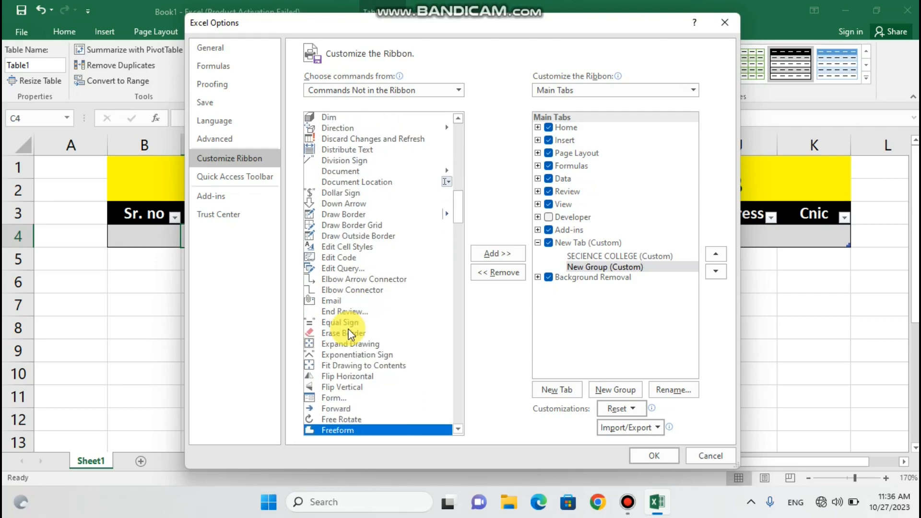
key(Down)
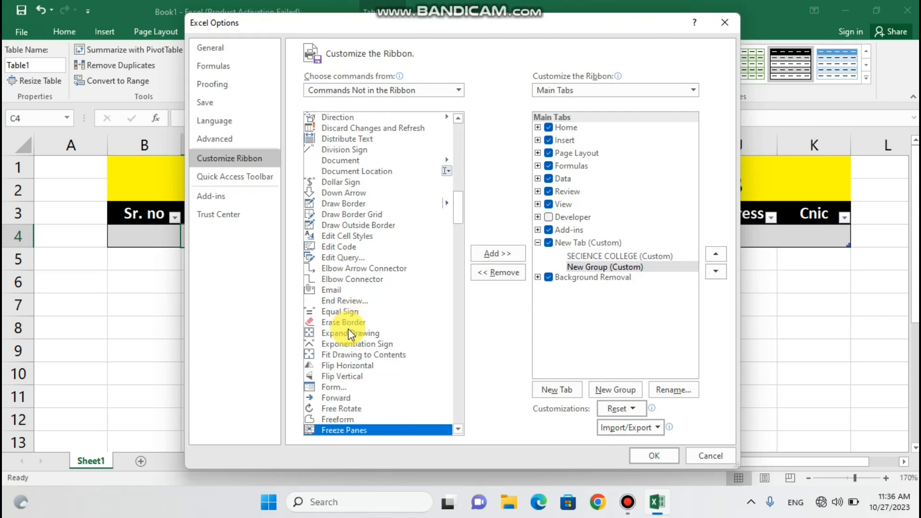
key(f)
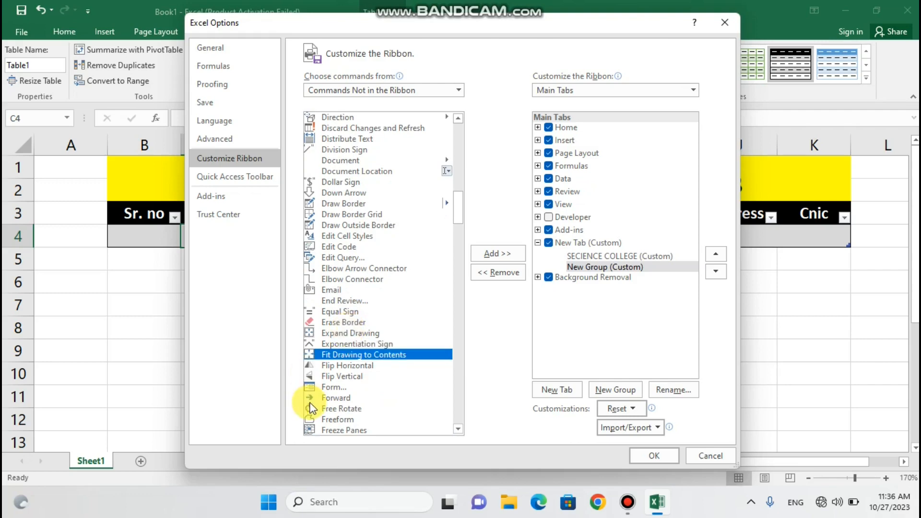
click(336, 387)
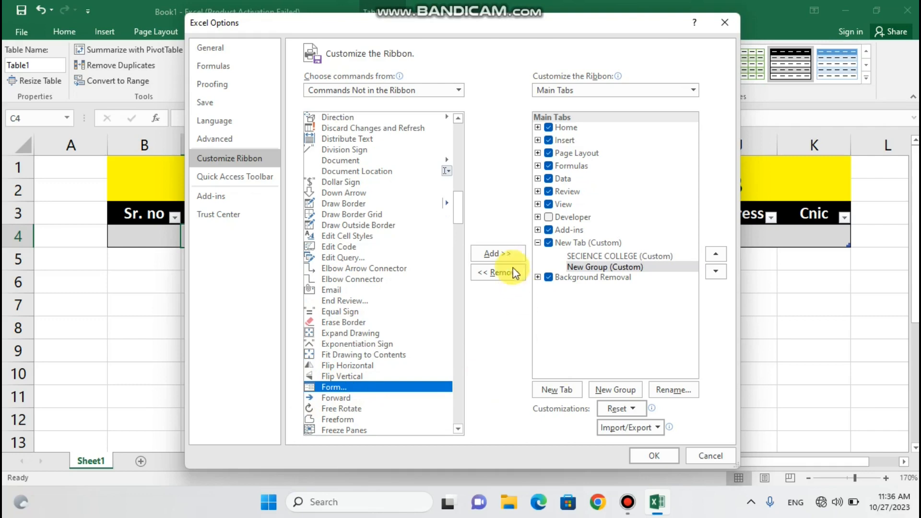
click(503, 252)
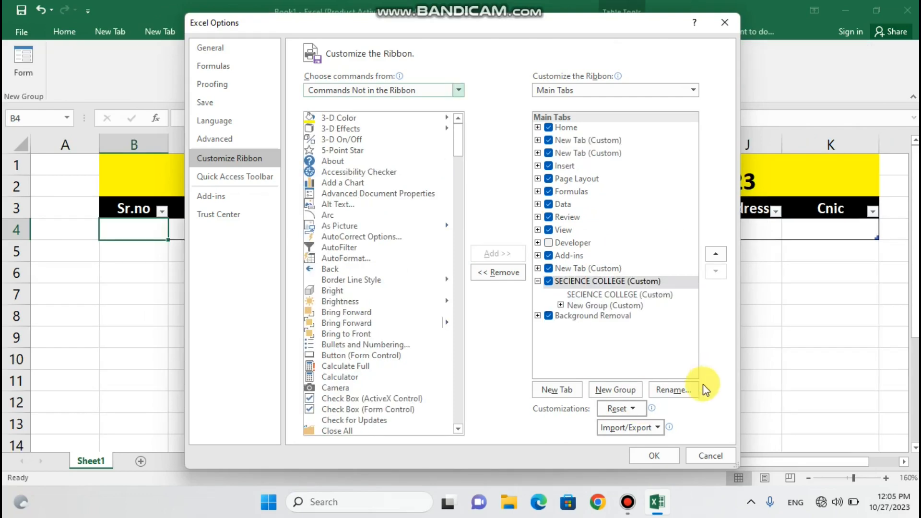
mouse_move(657, 503)
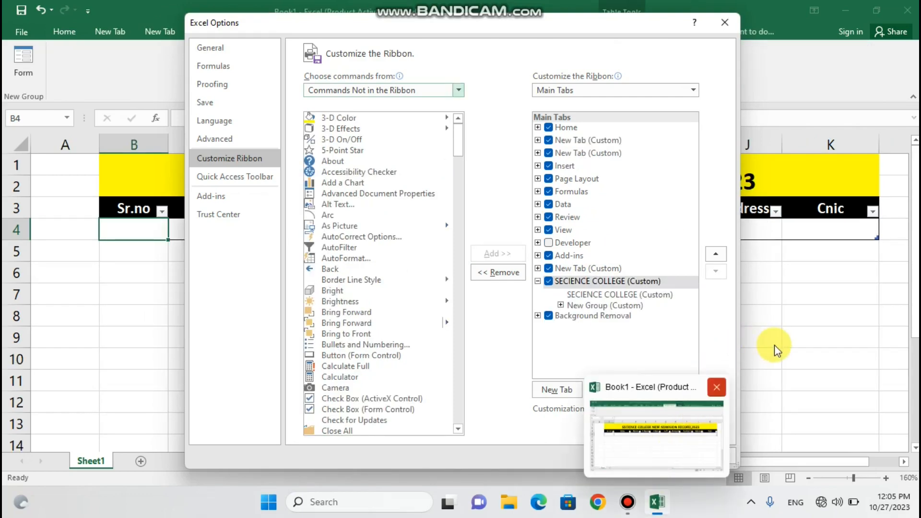
click(655, 456)
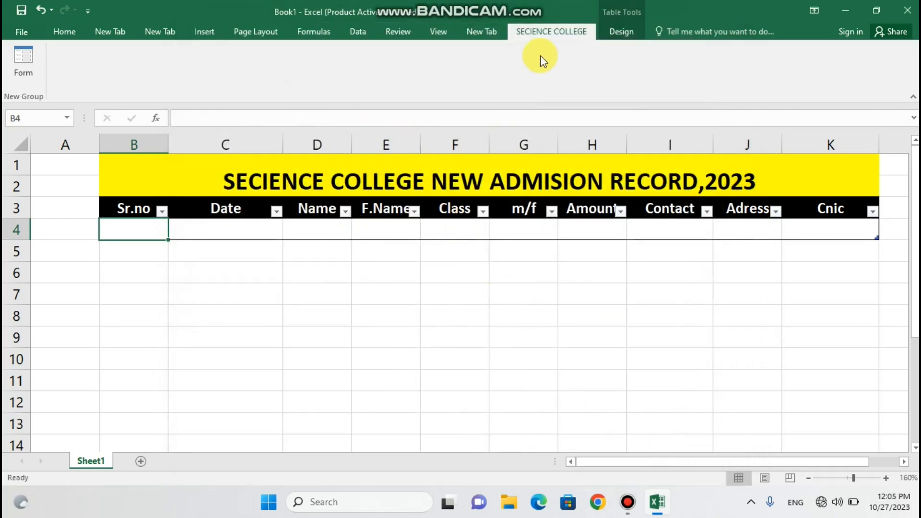
click(62, 32)
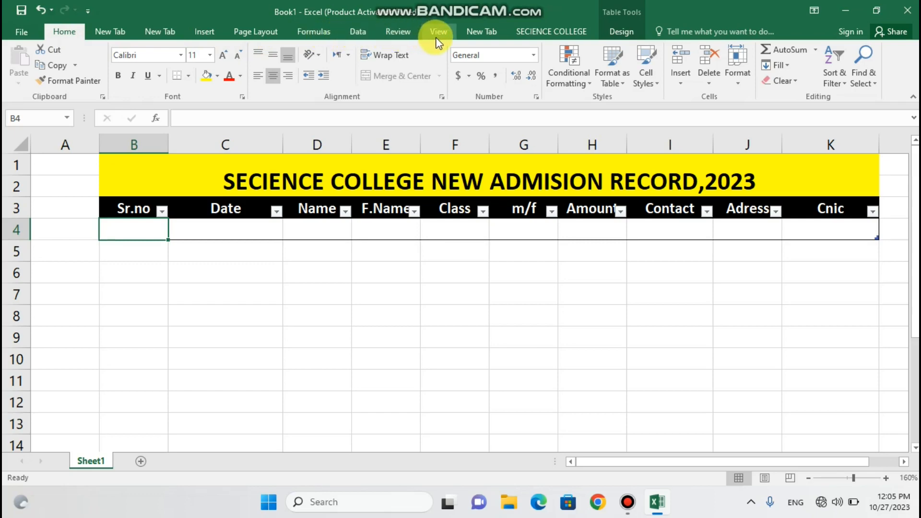
click(540, 34)
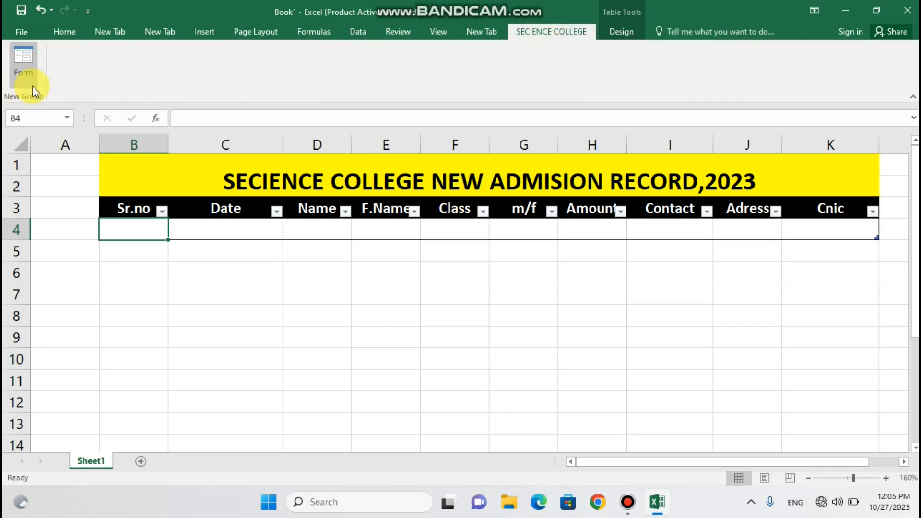
In the data form, enter Sr.no 1, the October 2023 admission date, and the student's and father's names
click(24, 72)
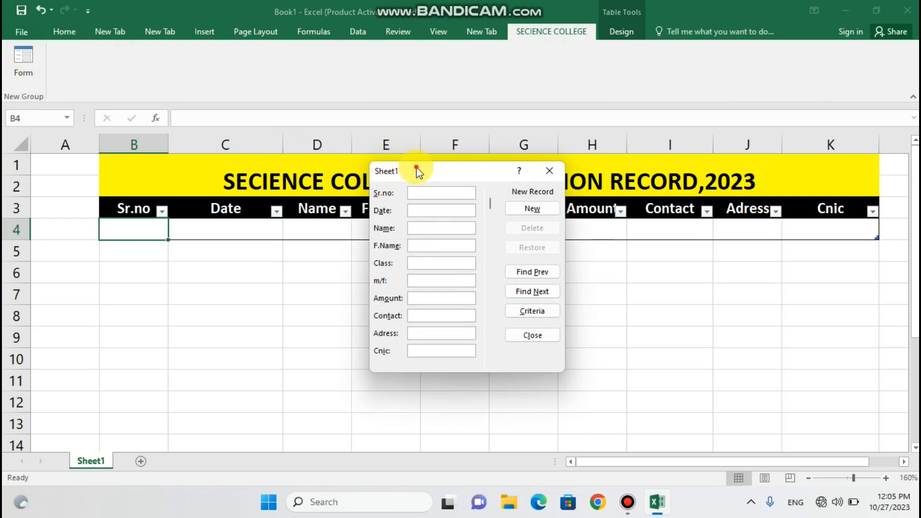
drag(412, 169, 463, 141)
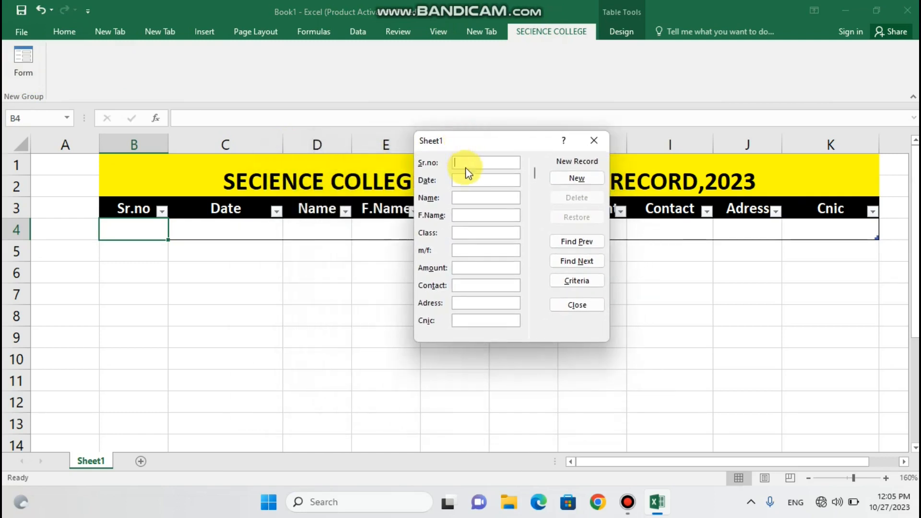
text(1)
click(459, 181)
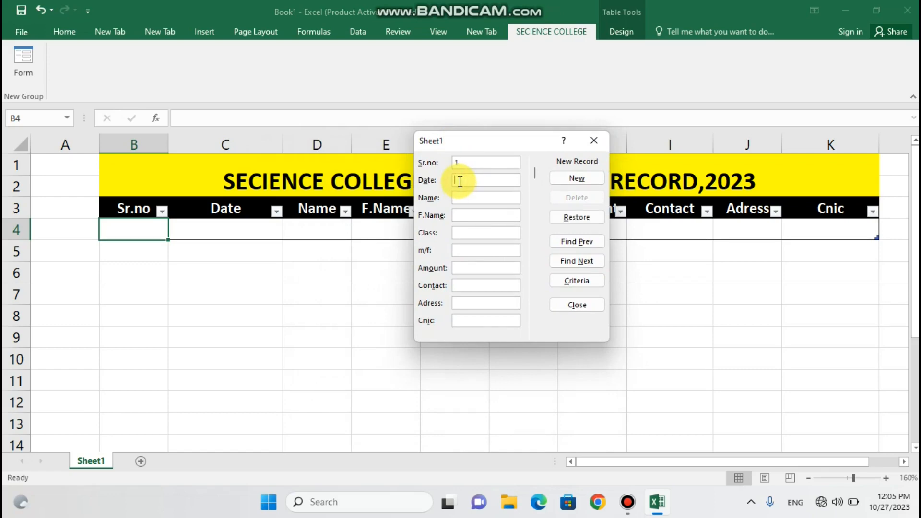
text(27)
text( octobe)
text(r,2023)
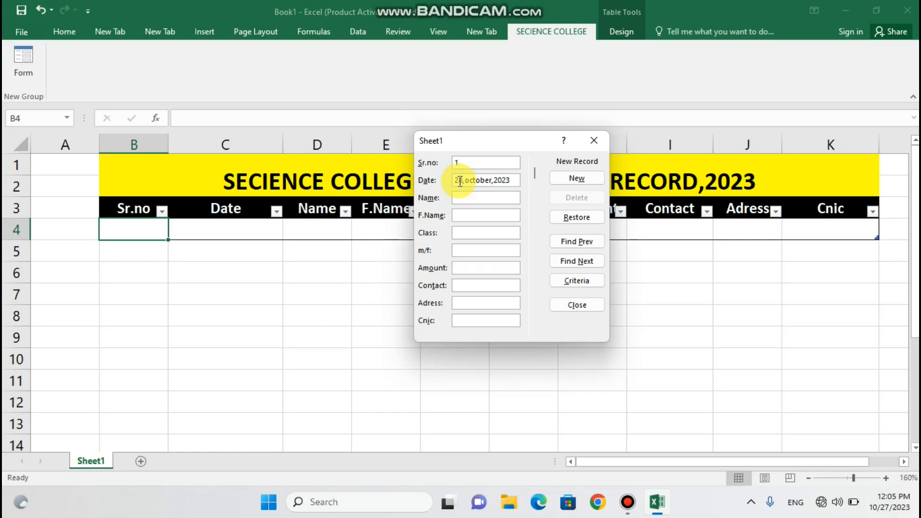
click(459, 197)
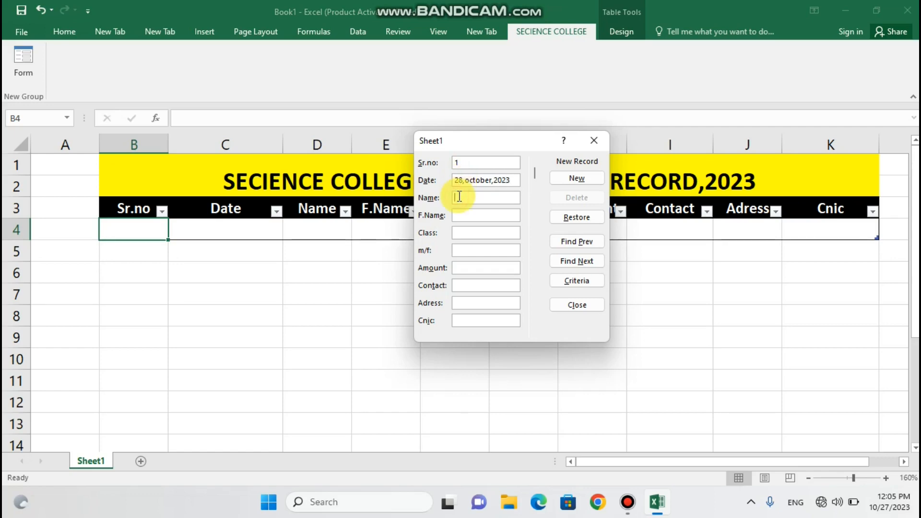
click(472, 214)
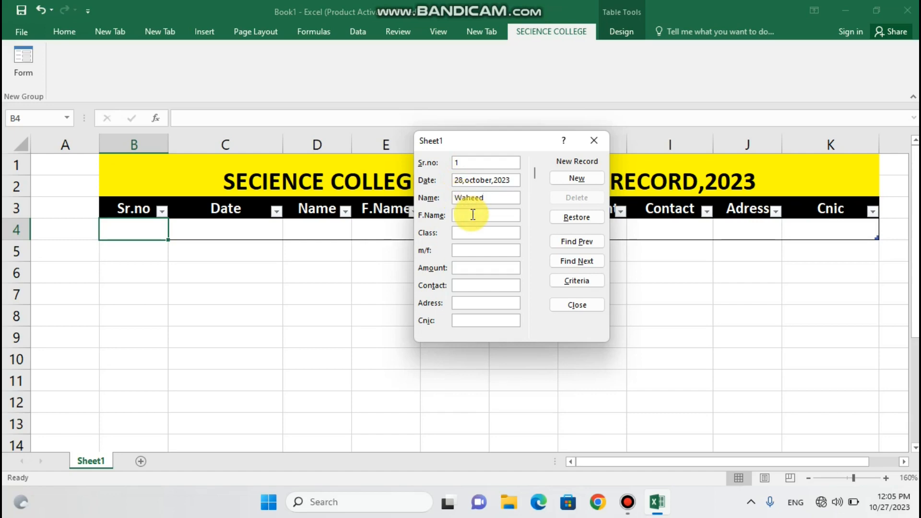
text(raffique)
click(466, 216)
key(BackSpace)
Fill class fsc-1, gender m, amount 2000, contact, address and CNIC, then add record 1 to row 4
click(464, 233)
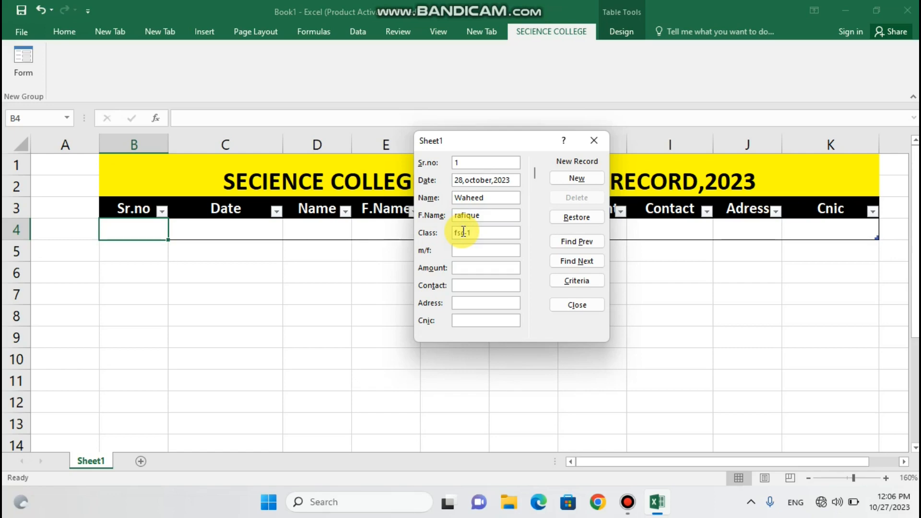
click(466, 247)
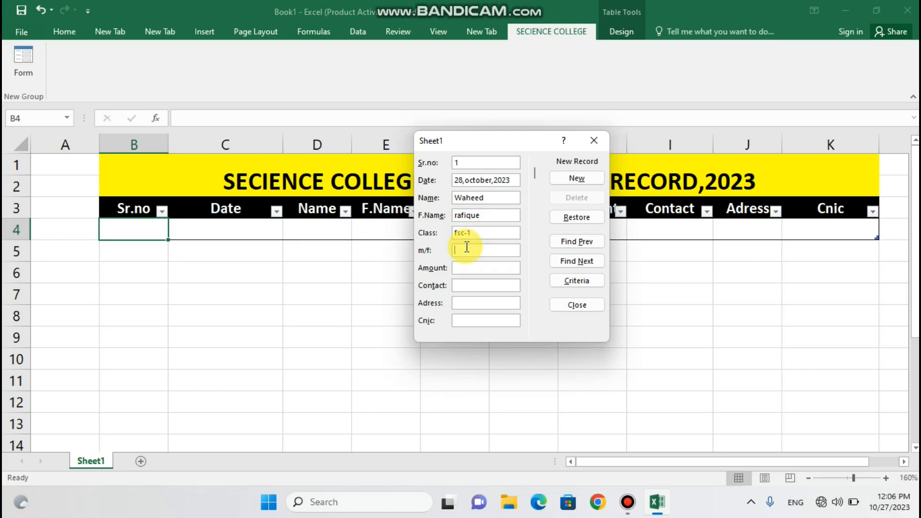
text(m)
click(464, 269)
text(2000)
click(461, 283)
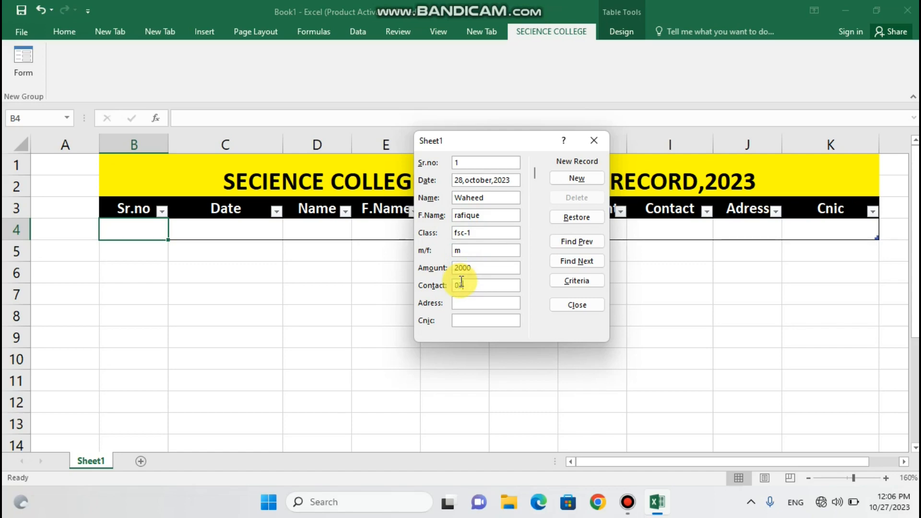
click(461, 302)
text(lal)
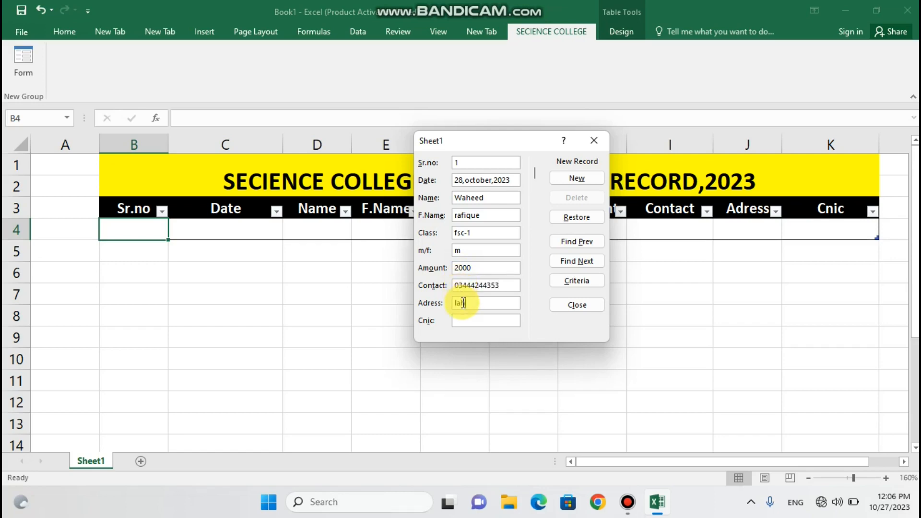
text(ore)
click(464, 321)
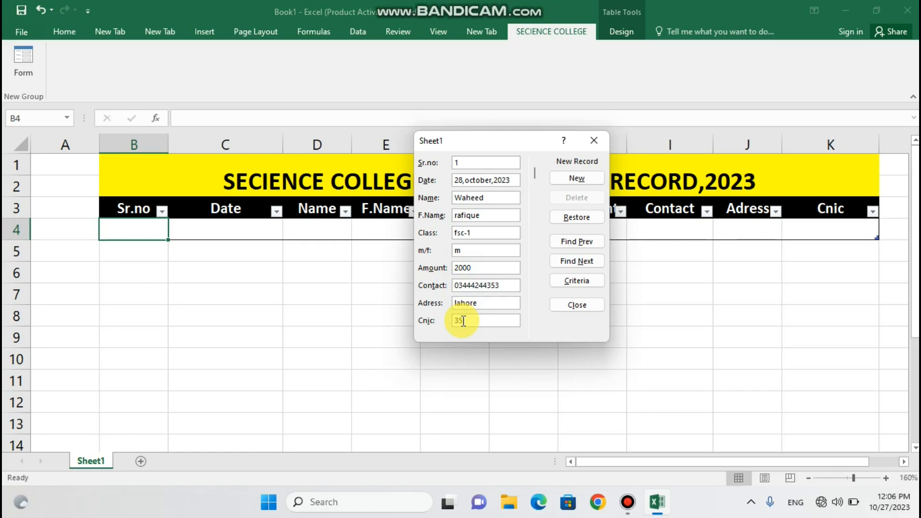
click(578, 180)
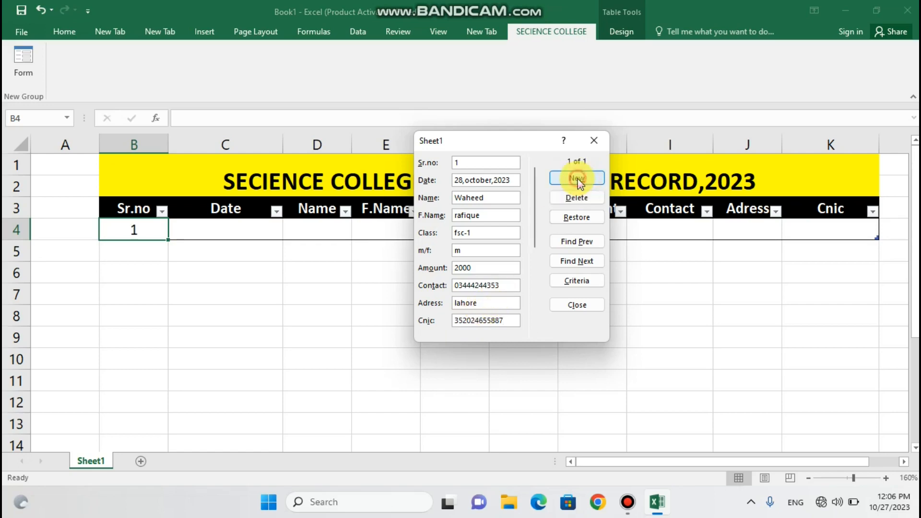
Close the data form and centre all values in record row 4
click(594, 141)
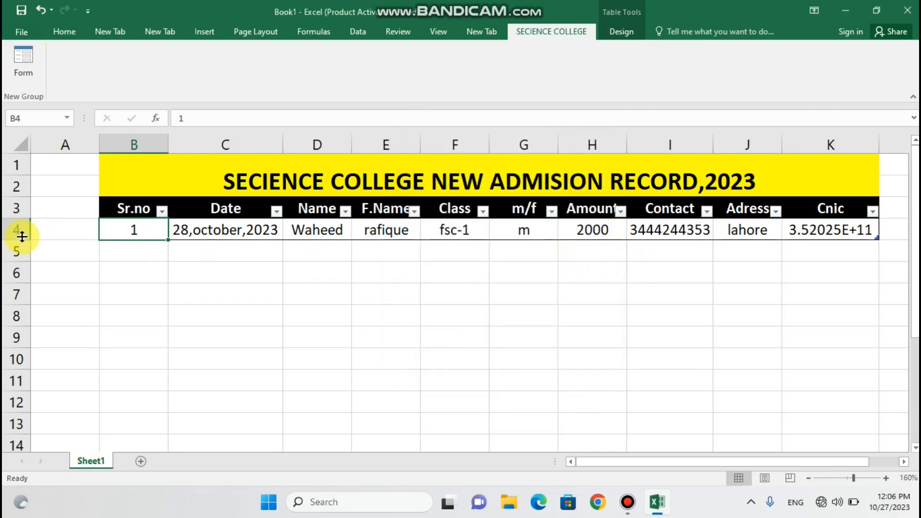
click(60, 32)
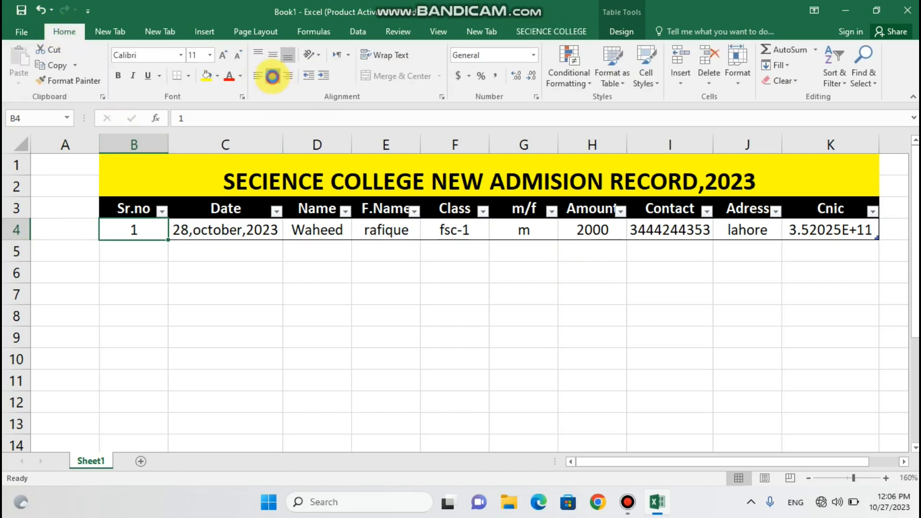
click(273, 78)
click(25, 233)
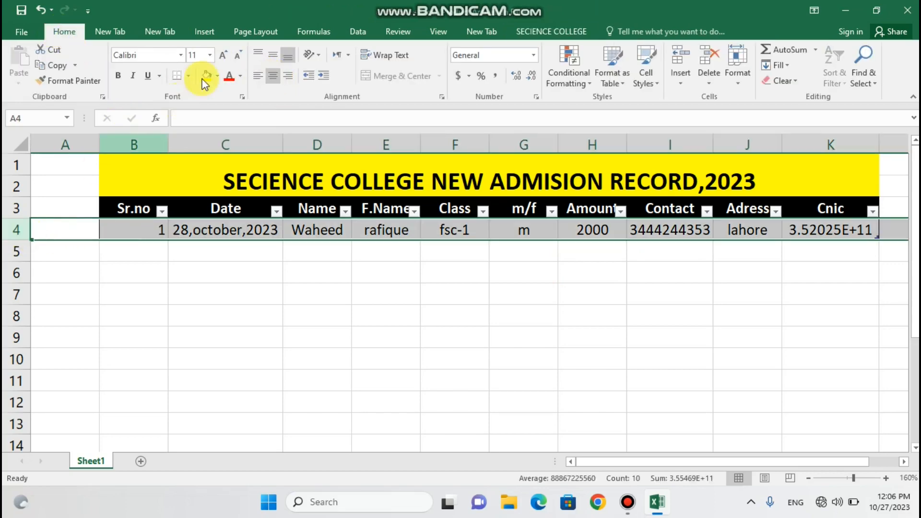
click(273, 76)
click(266, 280)
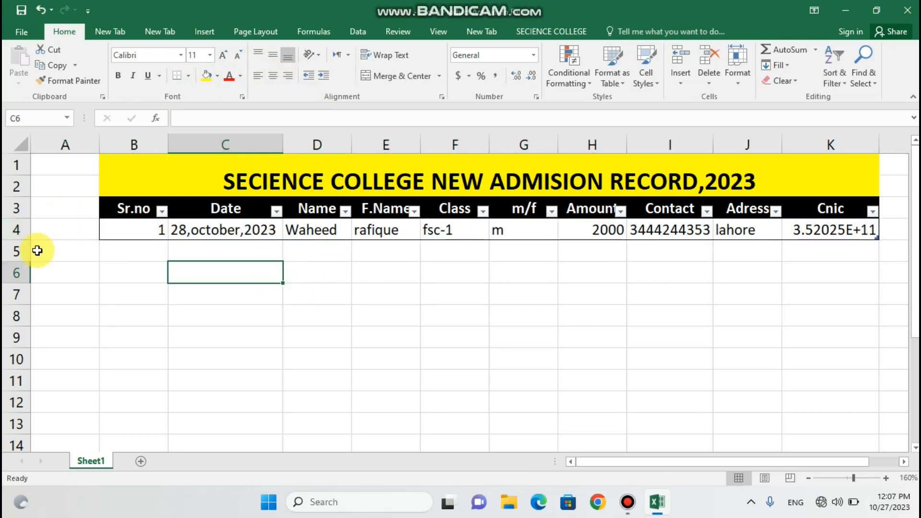
click(22, 230)
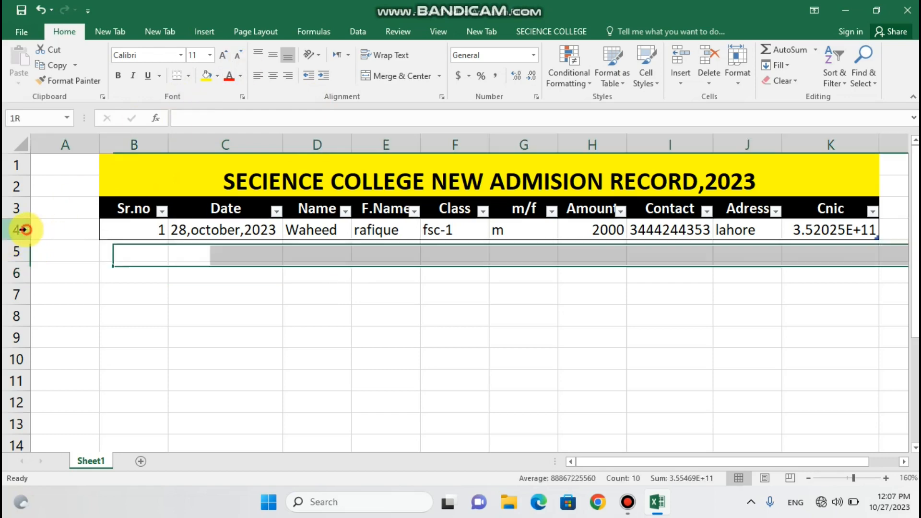
click(273, 78)
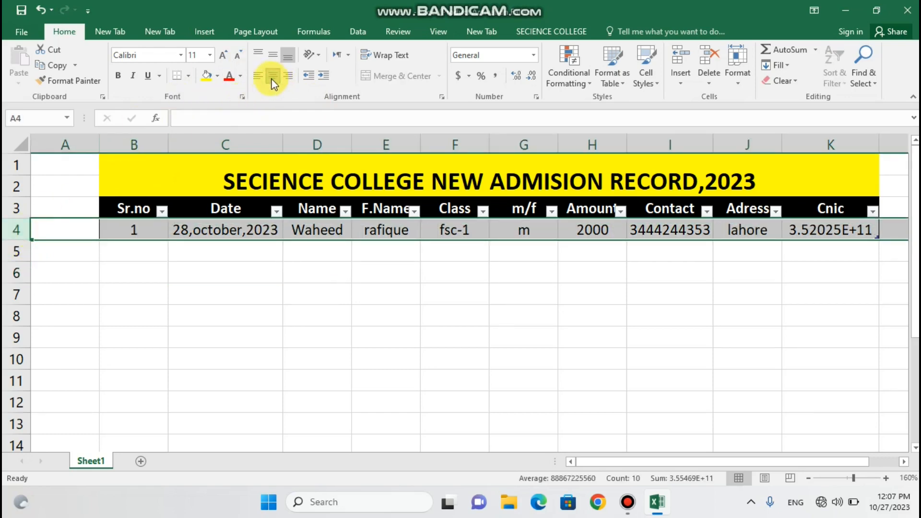
click(187, 372)
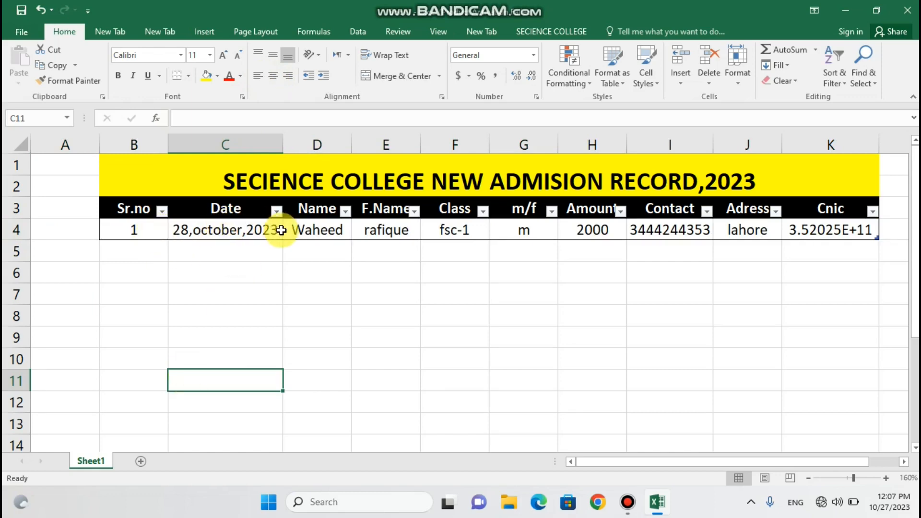
Check each value in row 4 from Name through Cnic, then reselect the record row
click(301, 232)
click(379, 233)
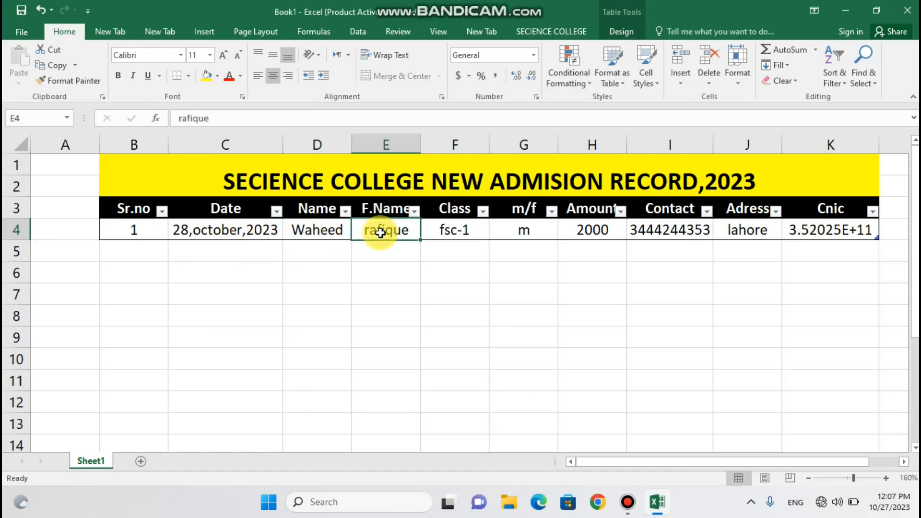
click(450, 232)
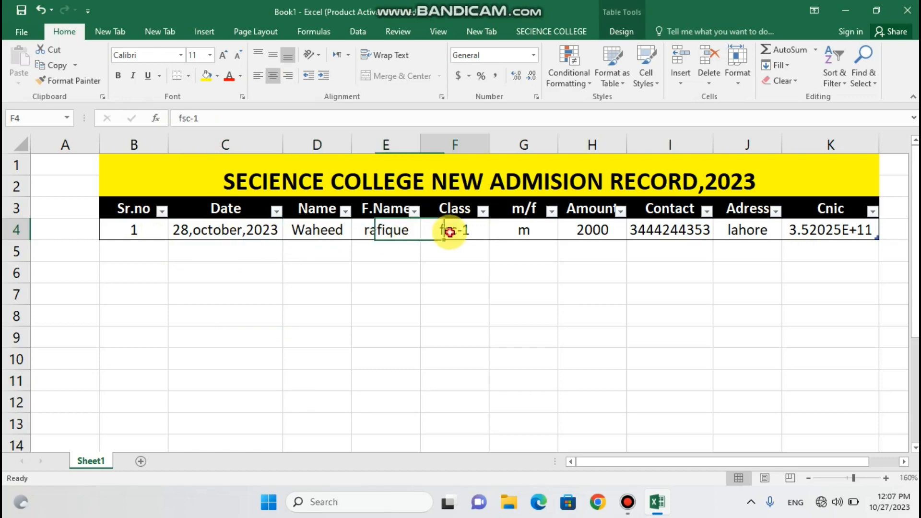
click(536, 236)
click(594, 226)
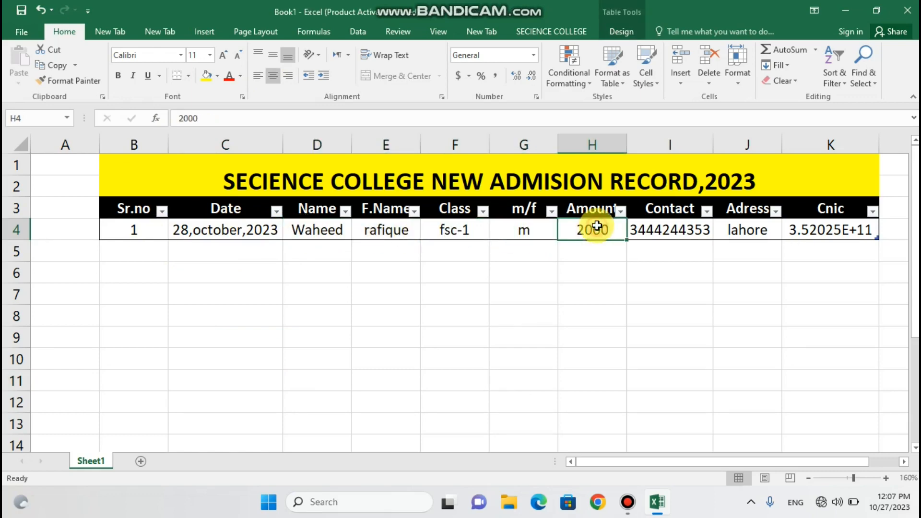
click(659, 226)
click(724, 222)
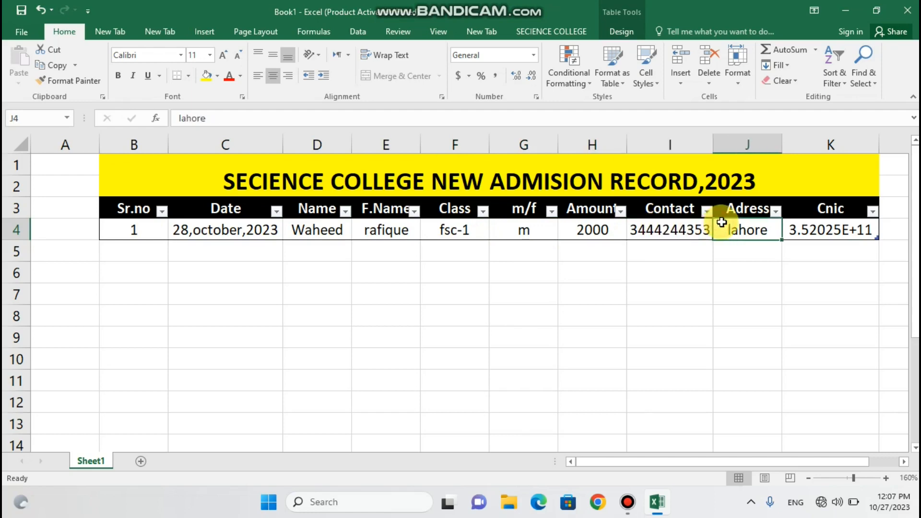
click(817, 229)
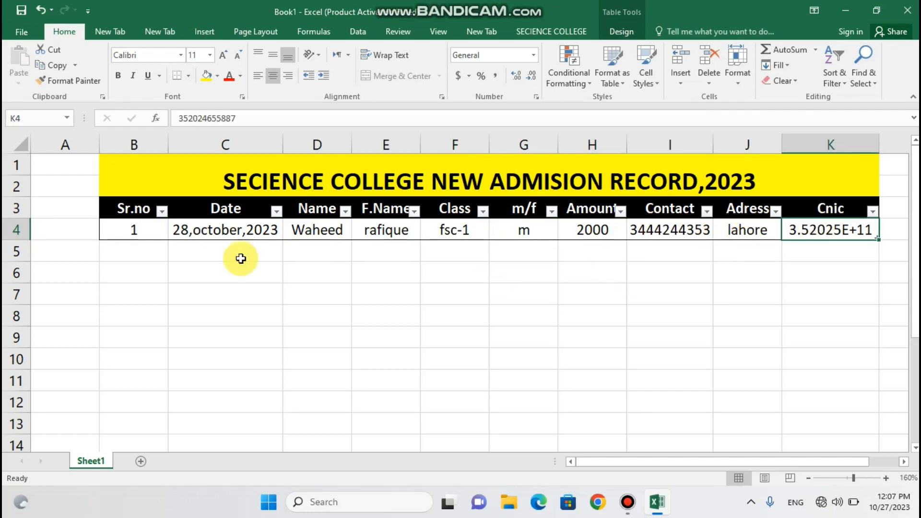
click(162, 276)
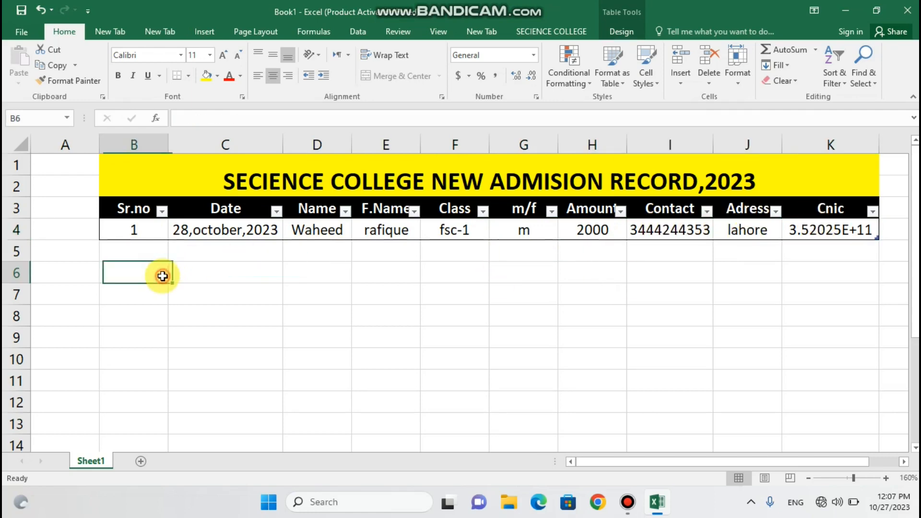
click(112, 232)
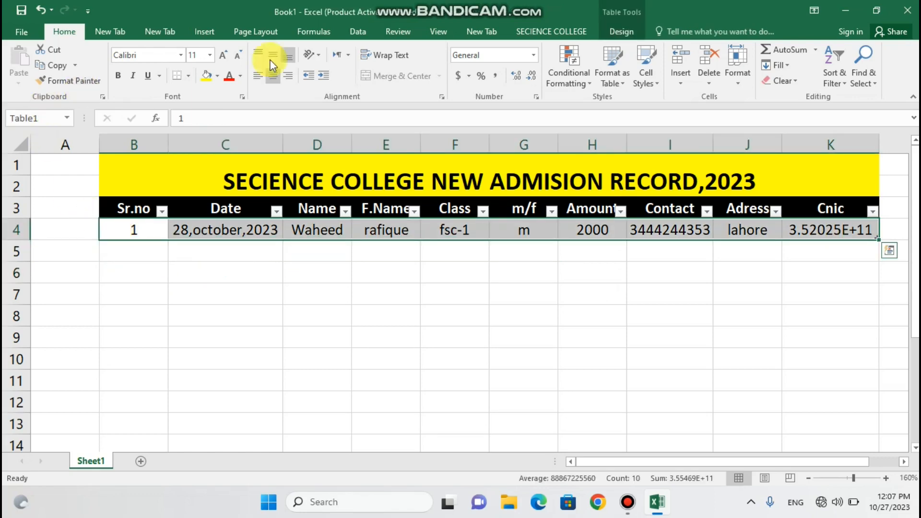
Open Form from the SECIENCE COLLEGE tab and start record 2: Sr.no 2, 29 October 2023, the student's name
click(561, 32)
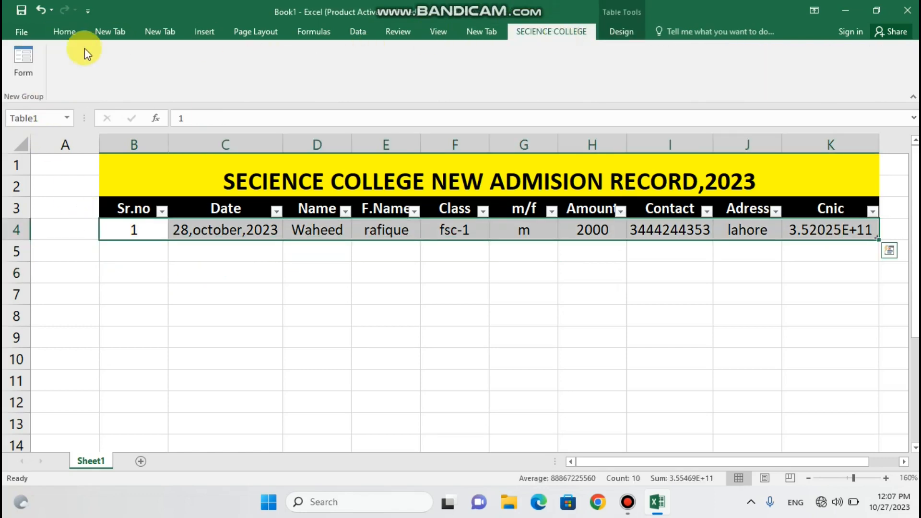
click(13, 58)
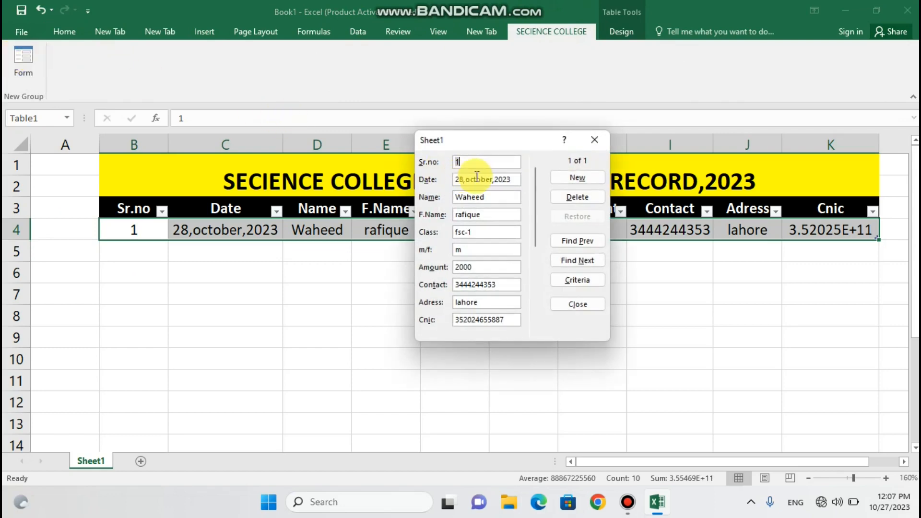
click(584, 181)
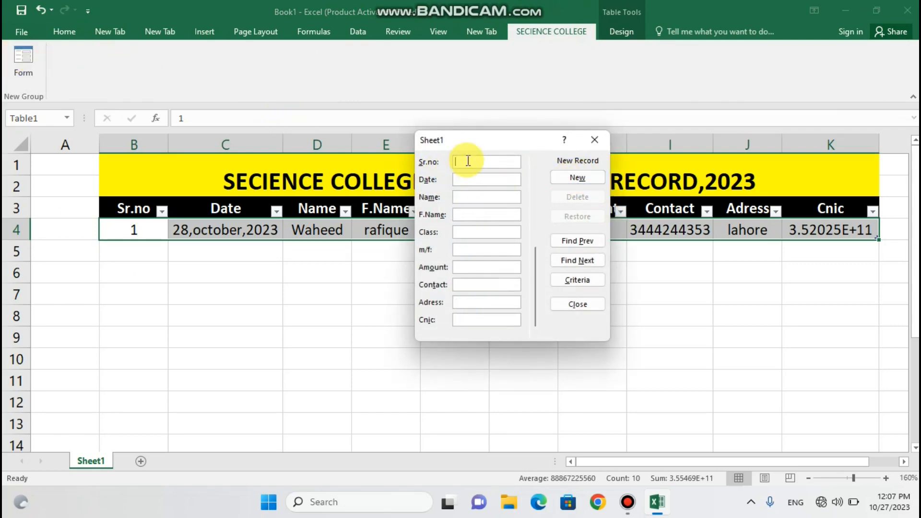
text(2)
click(467, 180)
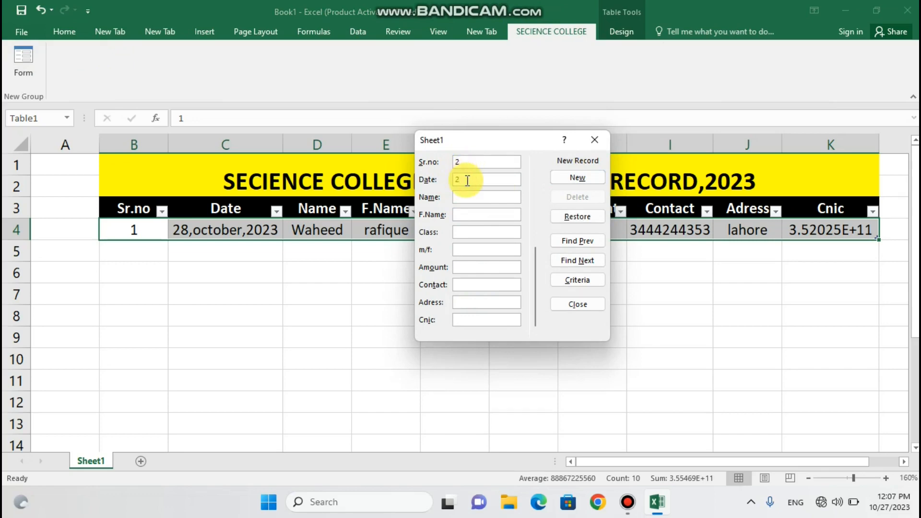
text(29,octov)
key(BackSpace)
text(ber,2023)
click(468, 195)
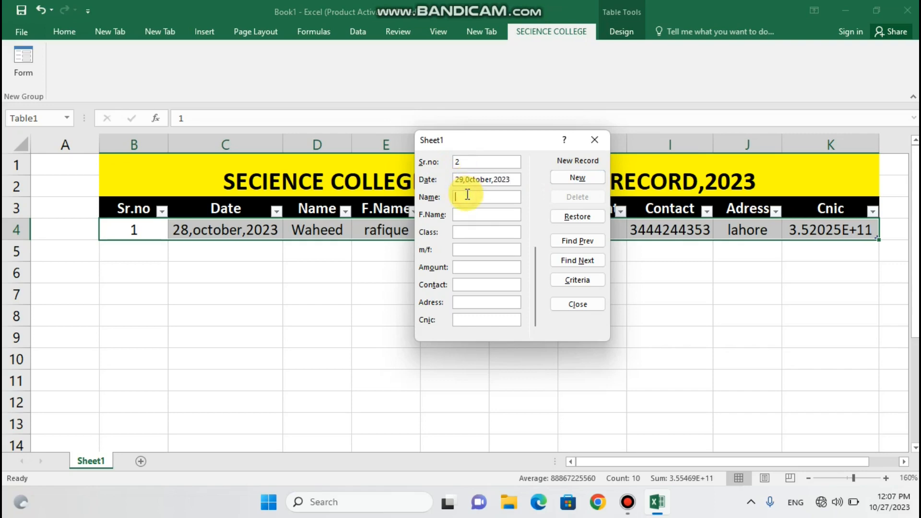
text(shakir)
Complete record 2 with class icone-1, gender m, the amount, contact, address and CNIC, adding it as row 5
click(464, 214)
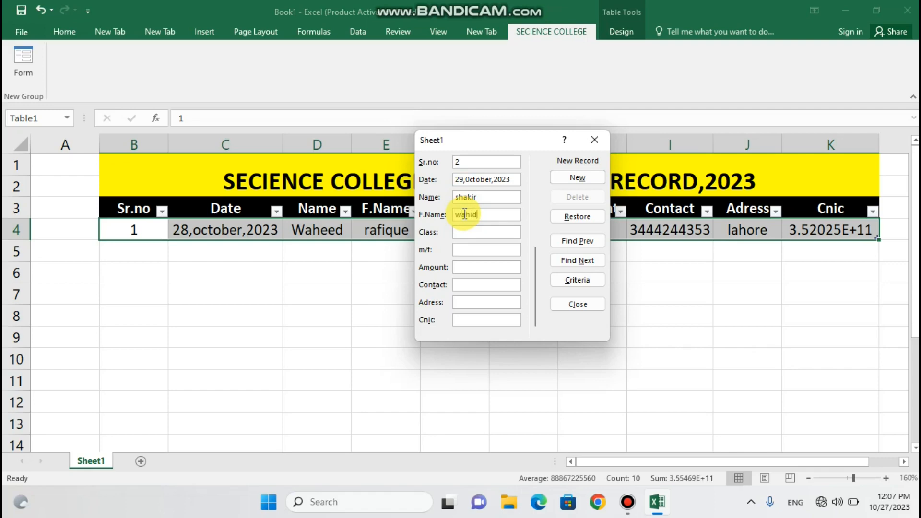
click(467, 232)
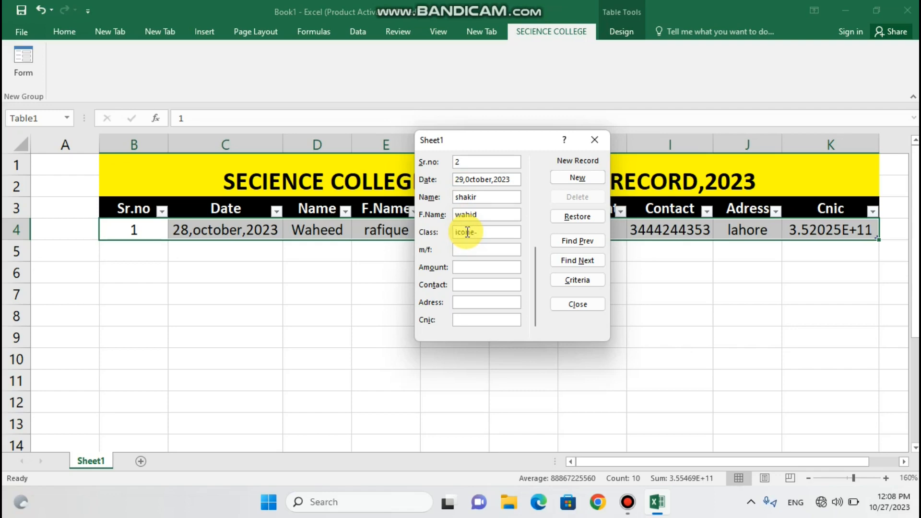
click(468, 249)
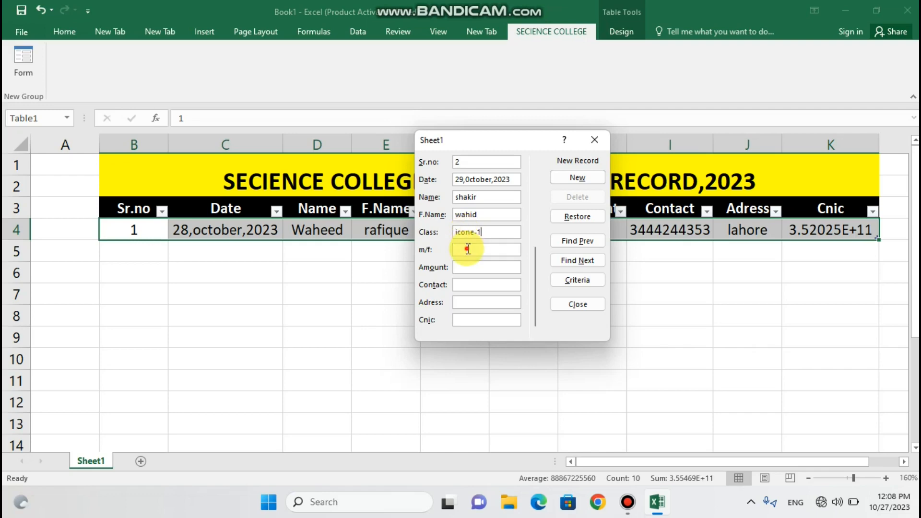
text(m)
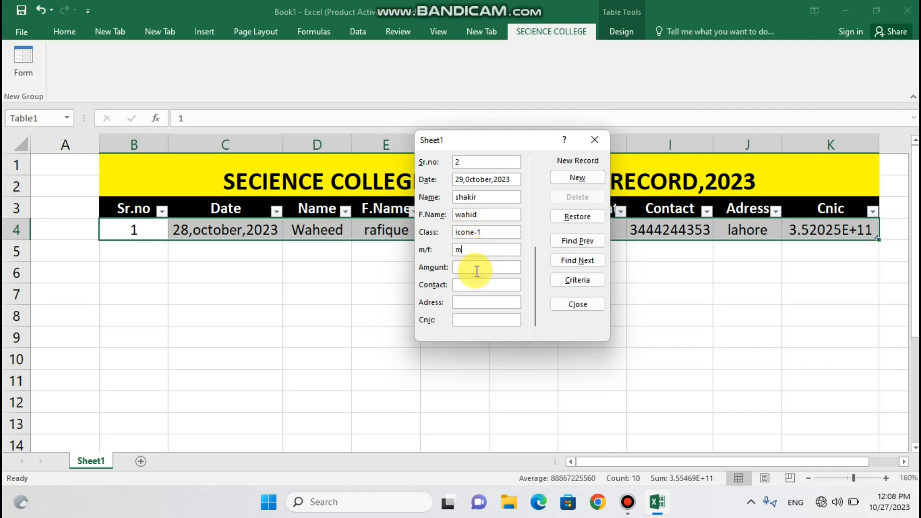
click(475, 267)
text(3000)
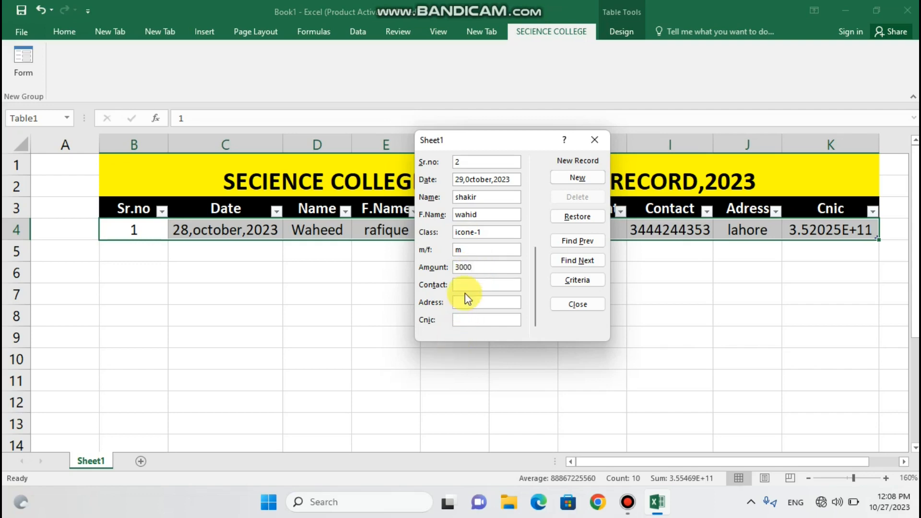
click(465, 287)
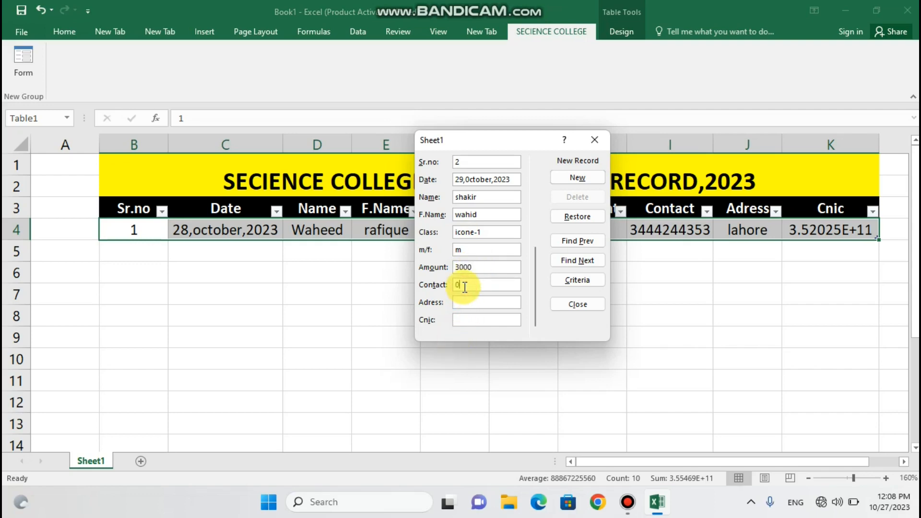
click(461, 303)
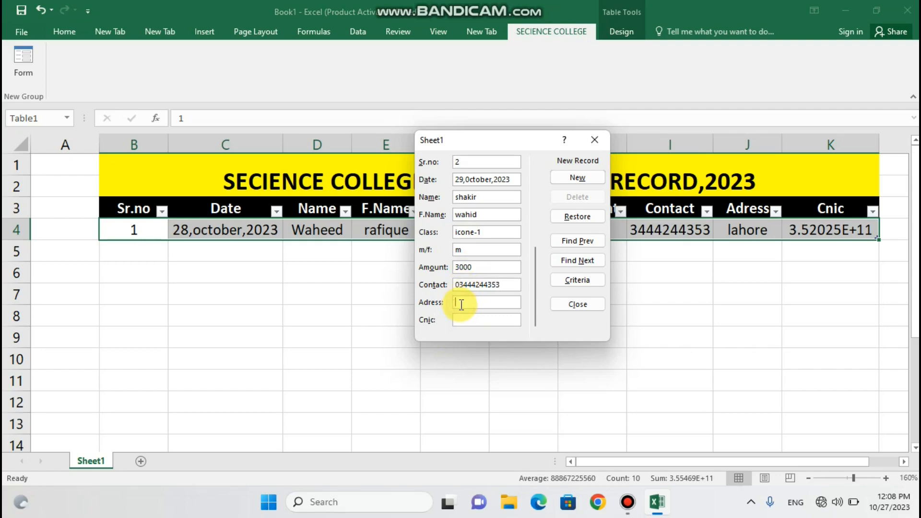
text(lahore)
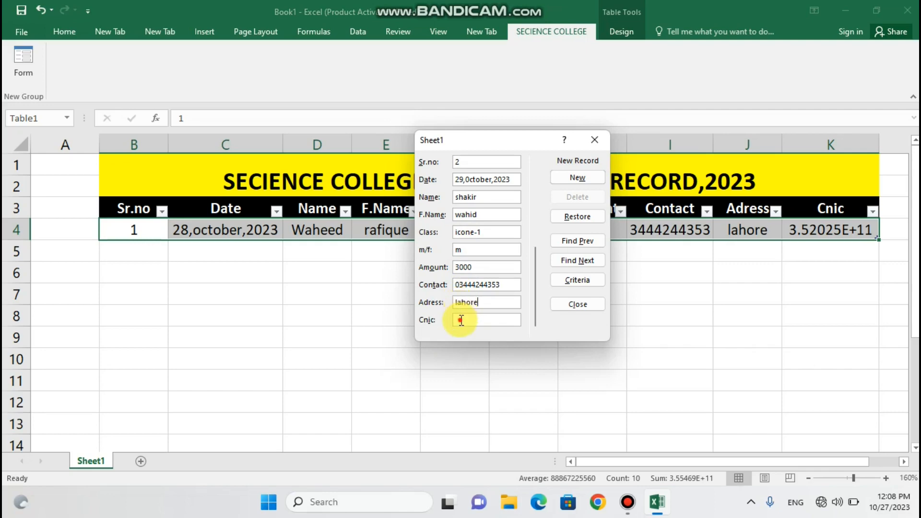
click(461, 319)
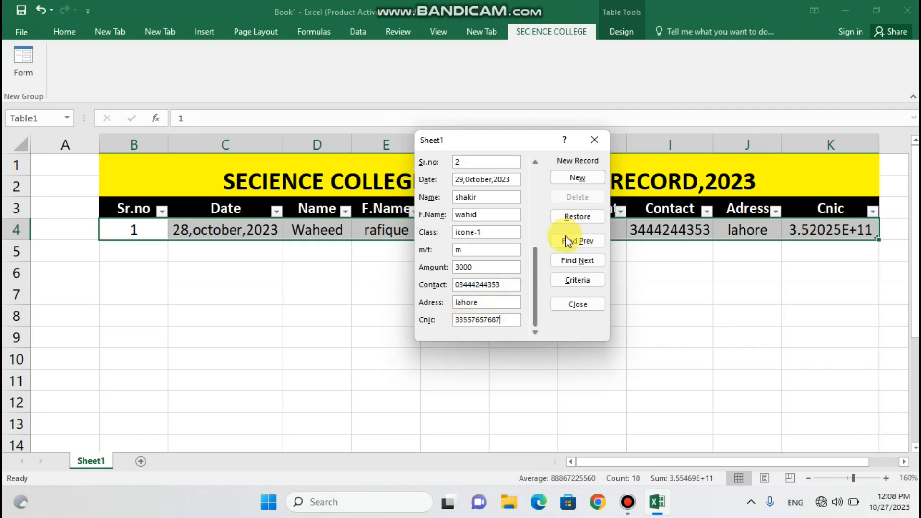
click(592, 178)
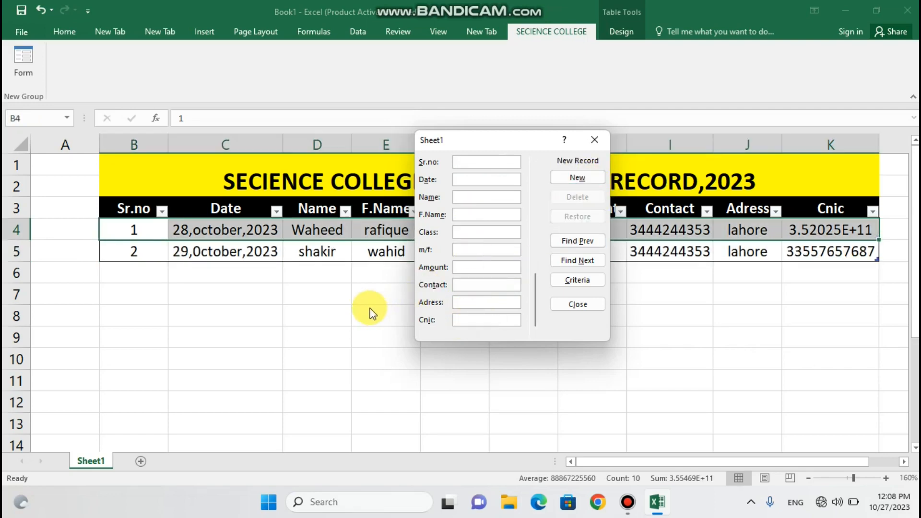
Close the form, select cell B5 in the table, and reopen the data form
click(595, 140)
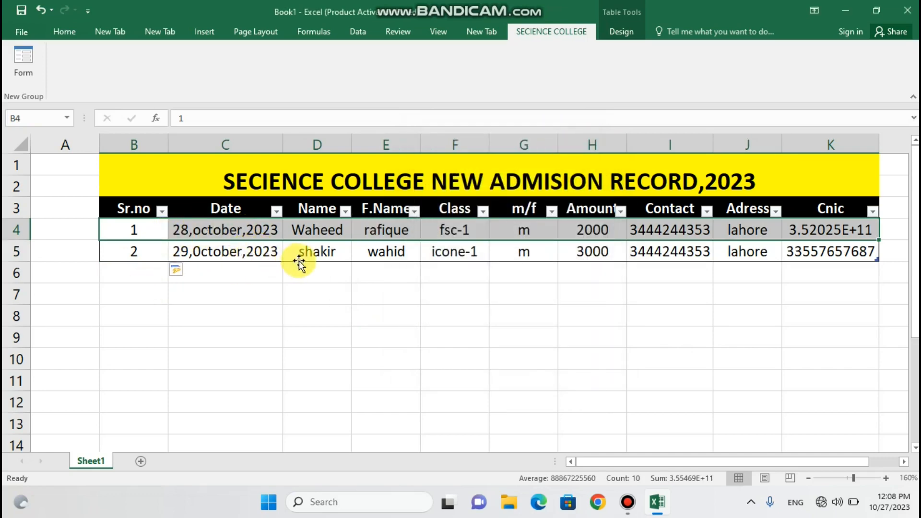
click(137, 337)
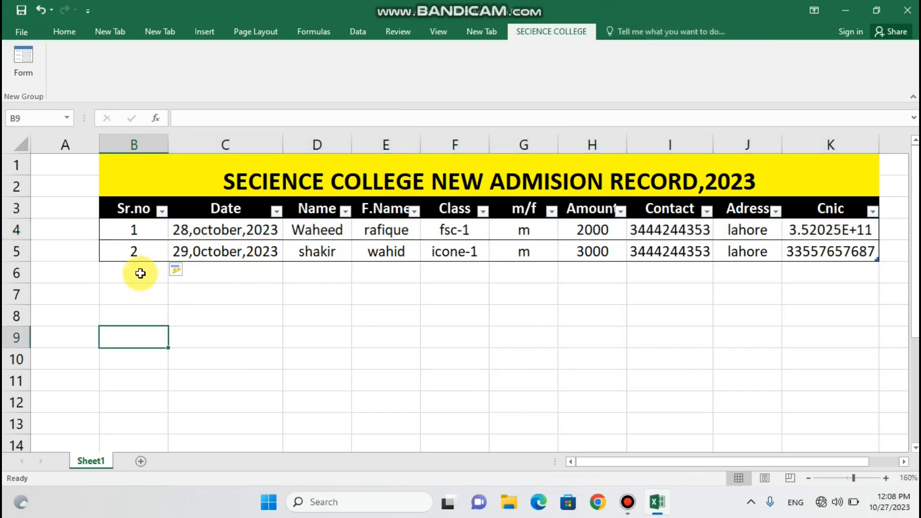
click(136, 273)
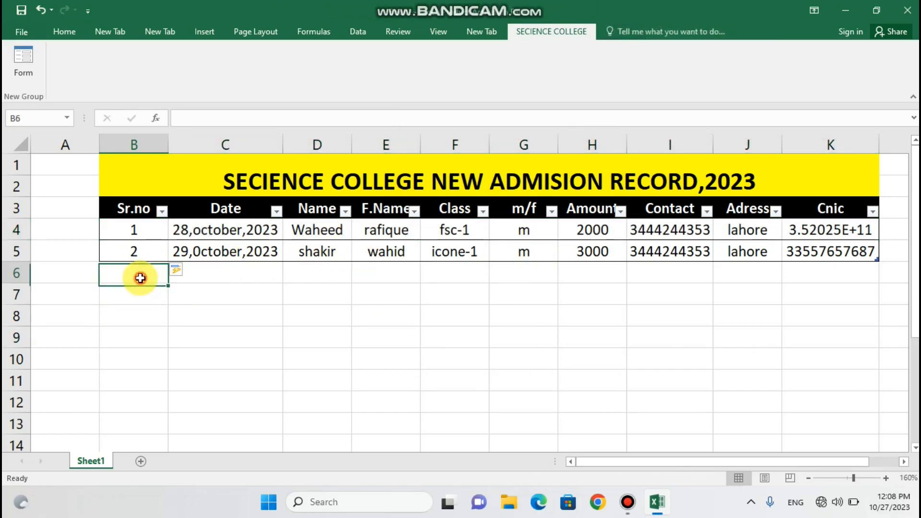
click(139, 294)
click(140, 314)
click(151, 272)
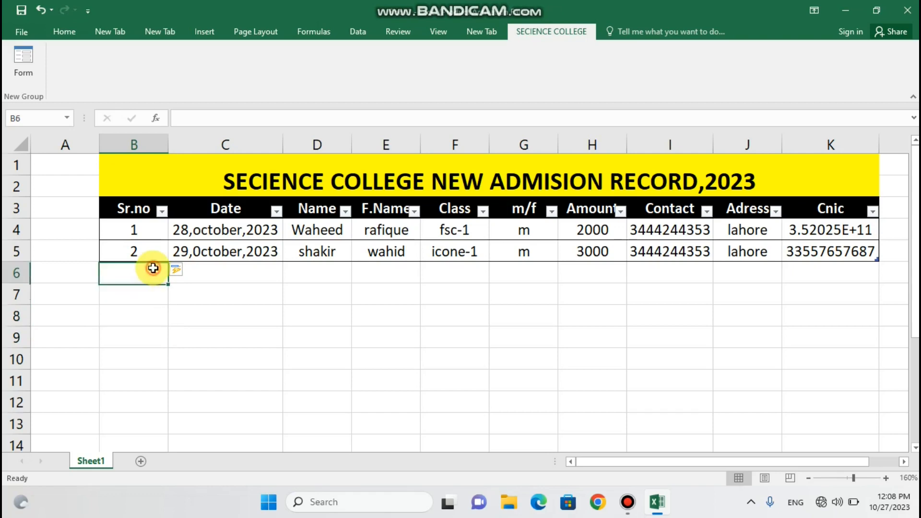
click(154, 318)
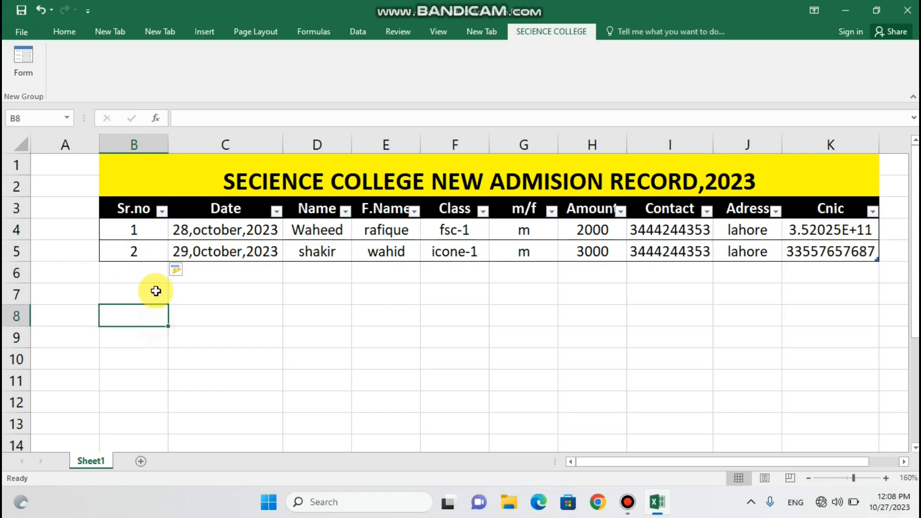
click(152, 255)
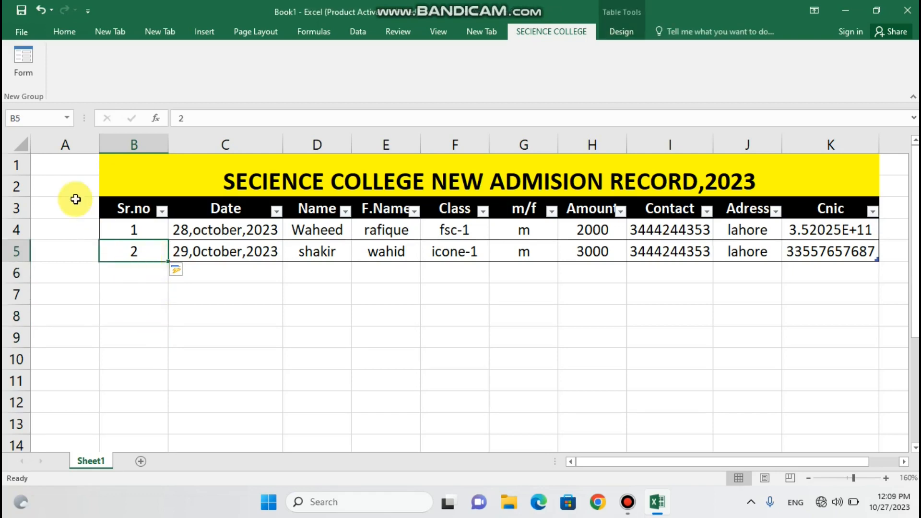
click(24, 58)
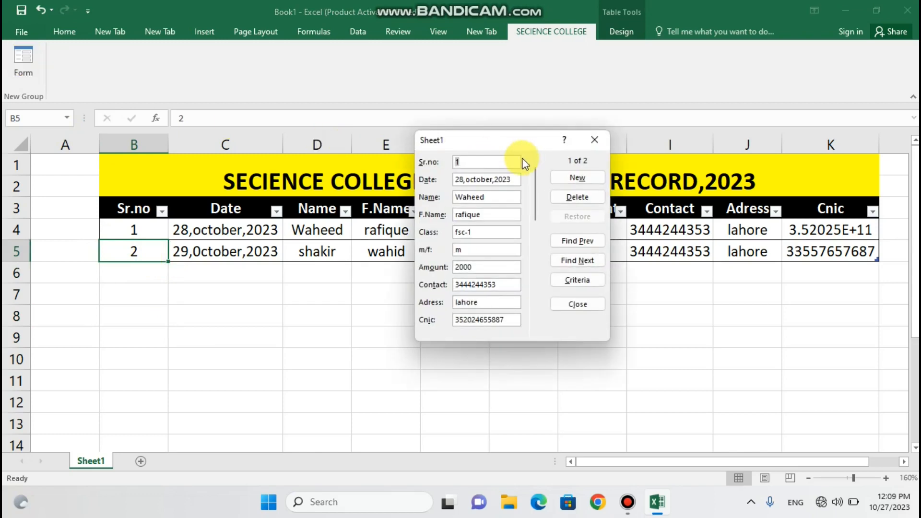
Start record 3 with Sr.no 3, 29 October 2023, the student's name and class fsc-1
click(577, 178)
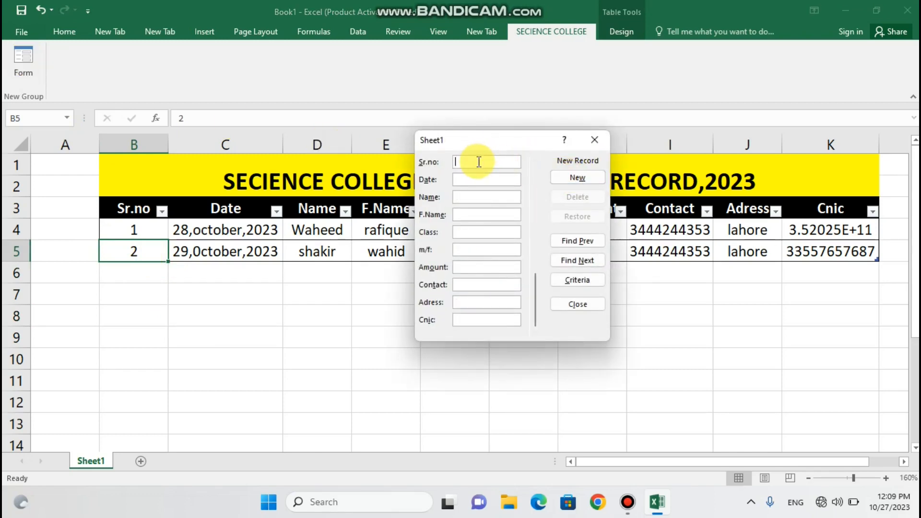
text(3)
click(467, 182)
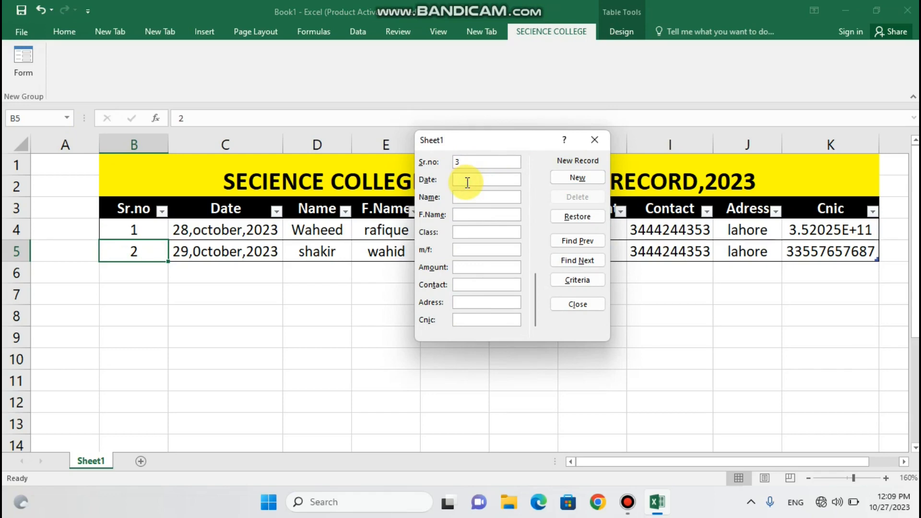
text(29,october,2023)
click(477, 198)
text(ayesha)
click(473, 213)
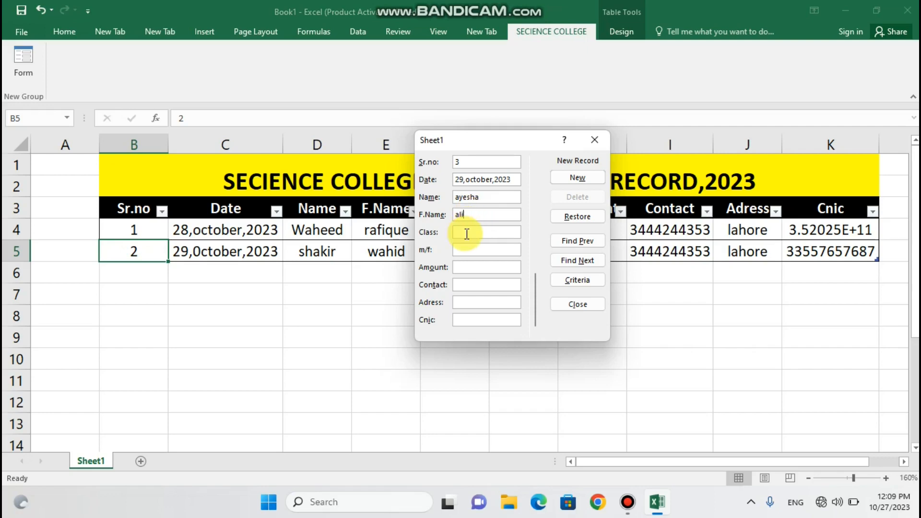
click(467, 233)
text(fsc-1)
Fill amount 4000, the contact, address and CNIC, add record 3 as row 6, and close the form
click(472, 250)
click(470, 268)
text(4000)
click(469, 284)
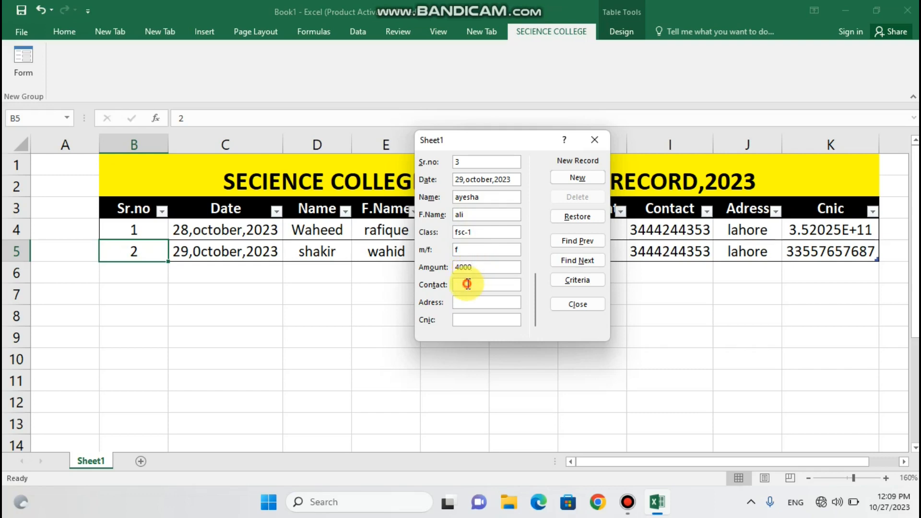
text(46476879)
click(467, 302)
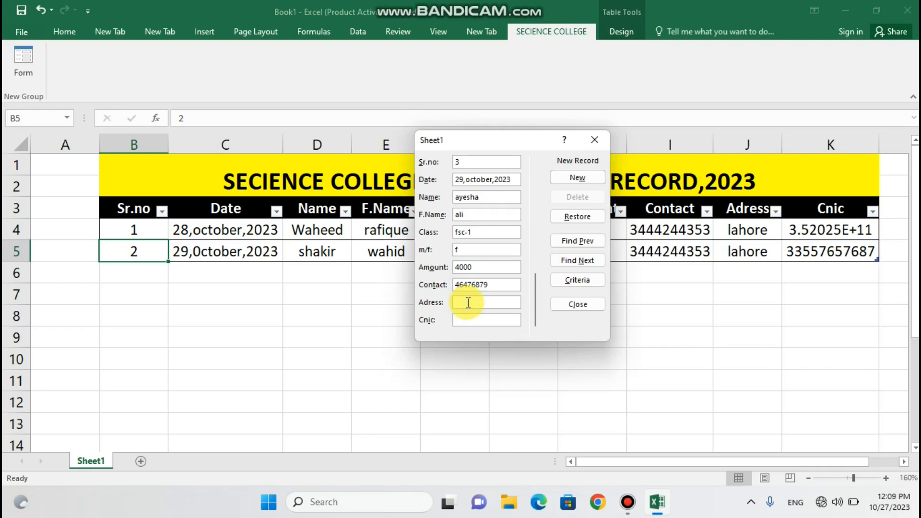
text(mustafa town)
click(465, 320)
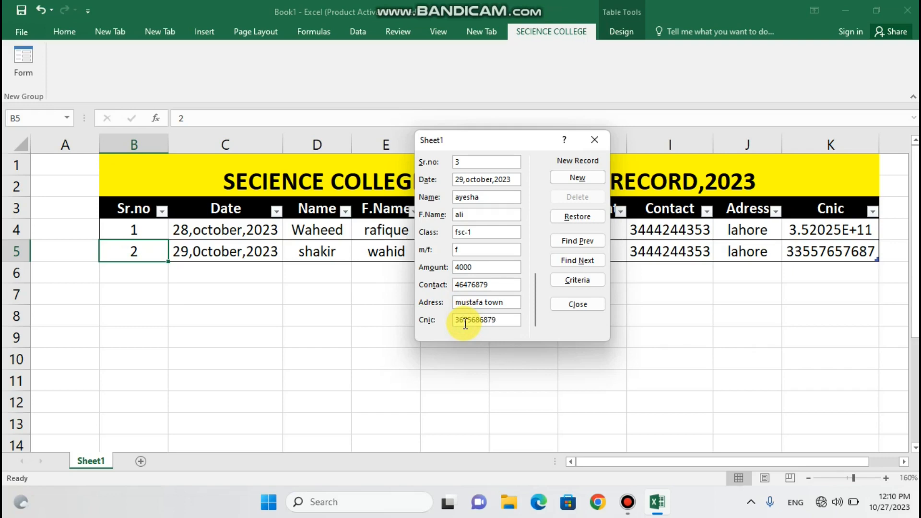
click(585, 177)
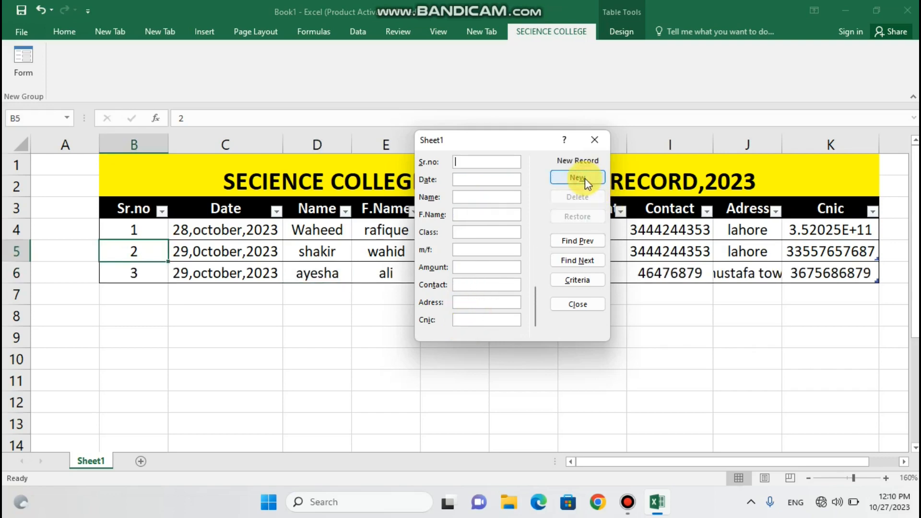
click(595, 140)
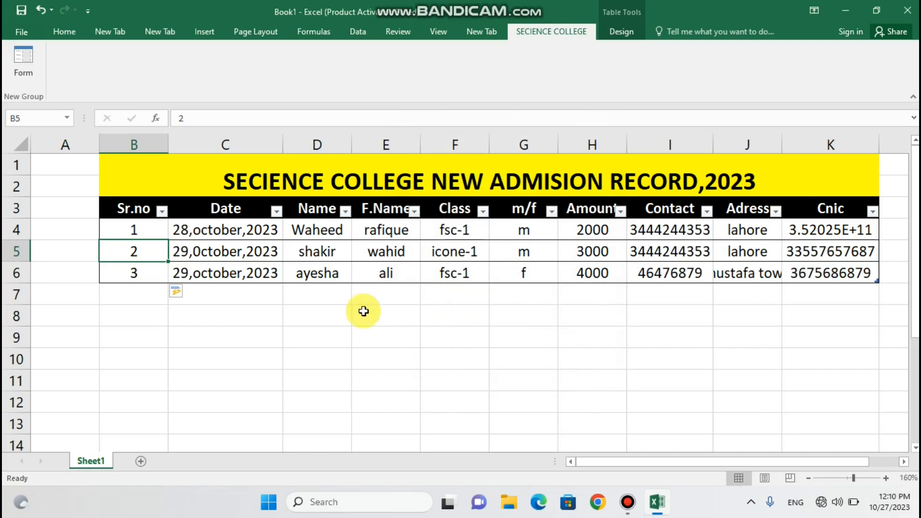
Check each value of record row 6 from Sr.no through the address
click(132, 271)
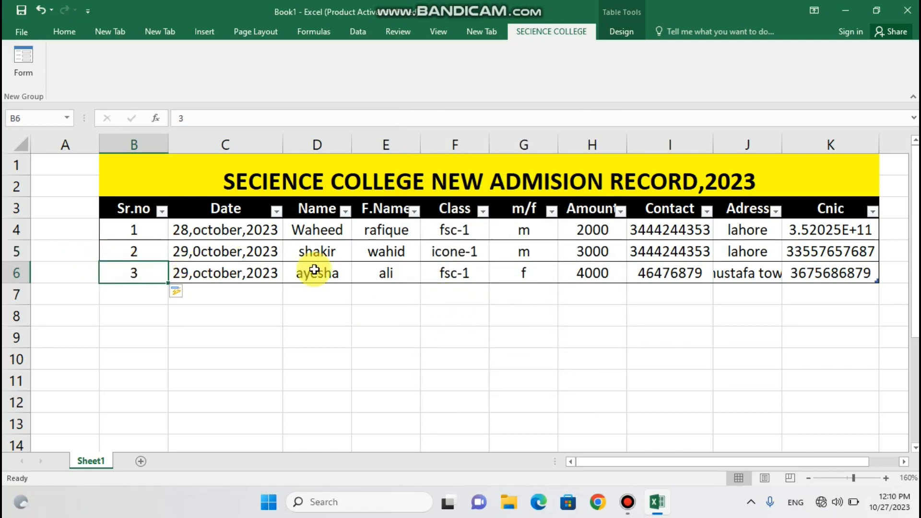
click(255, 272)
click(321, 272)
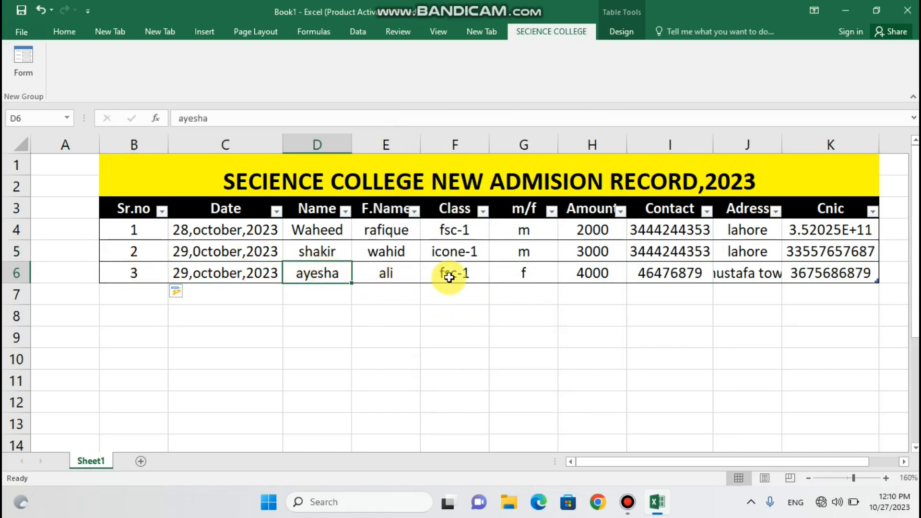
click(406, 273)
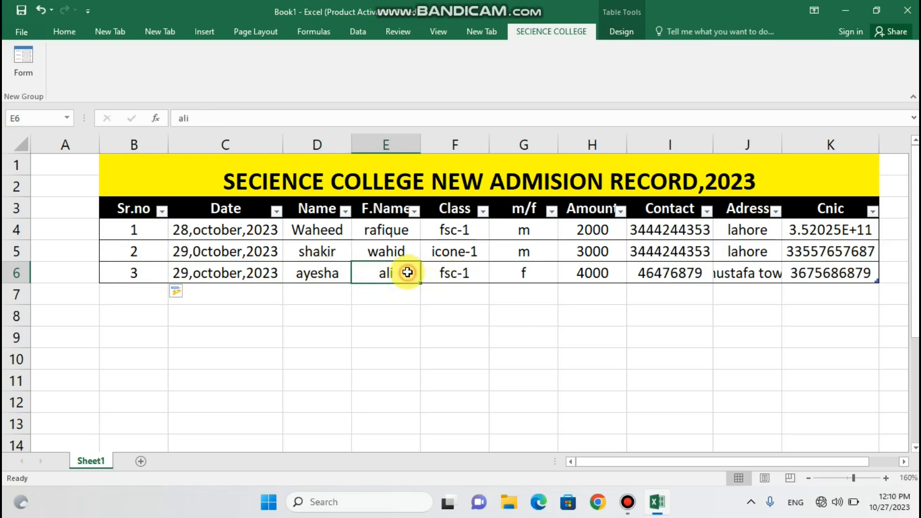
click(458, 274)
click(528, 276)
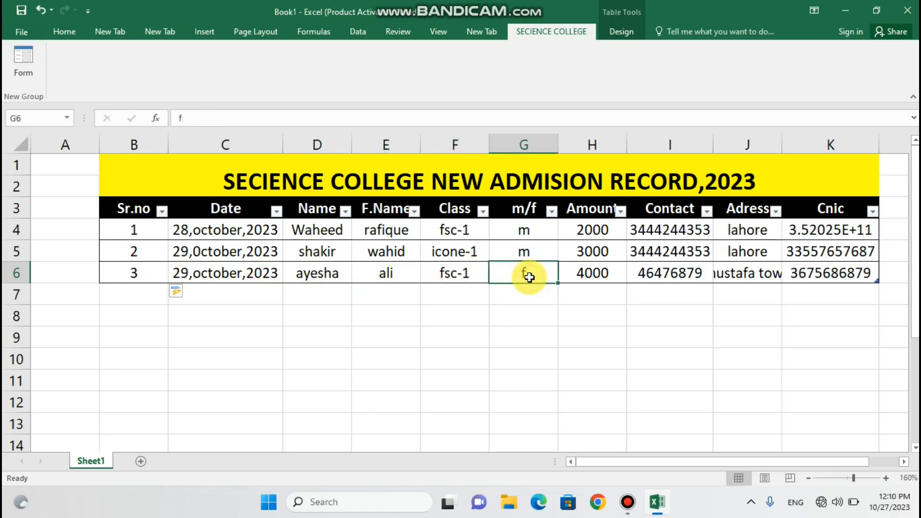
click(586, 275)
click(658, 281)
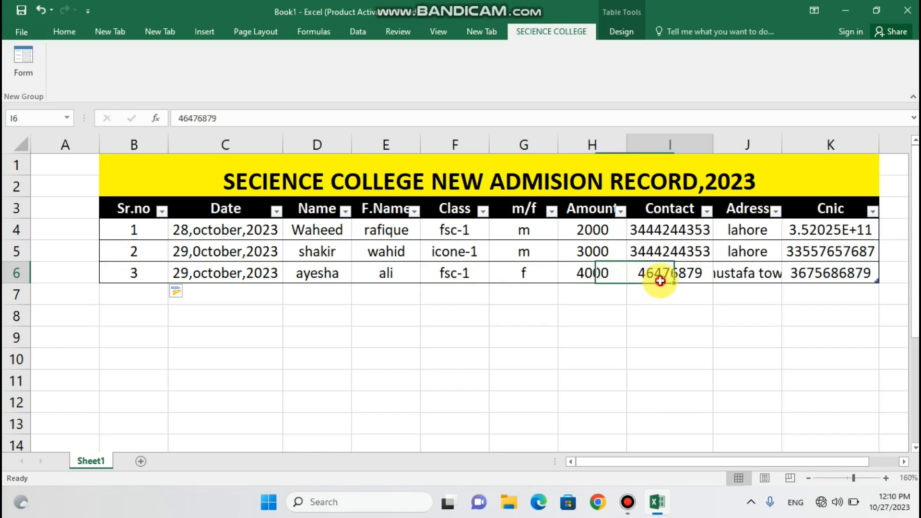
click(744, 275)
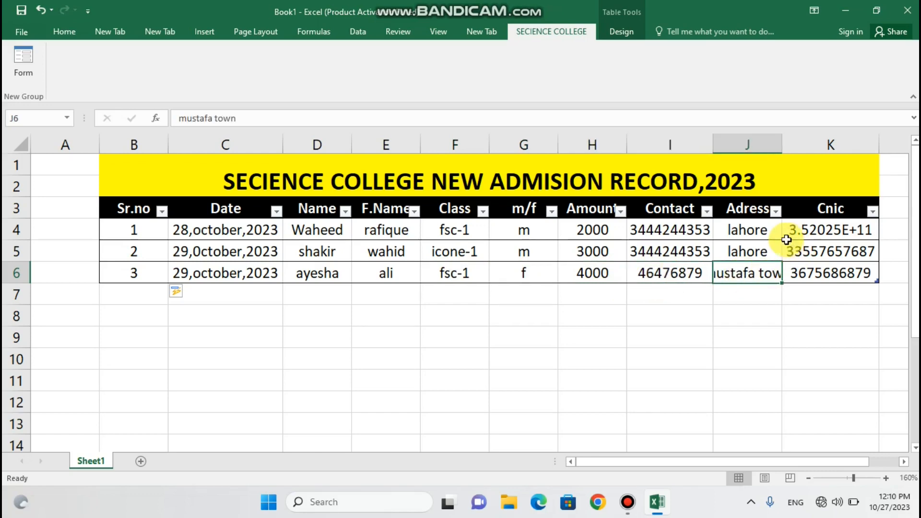
AutoFit column J so the address shows fully, zoom out, and dismiss the Form range warning
double_click(781, 150)
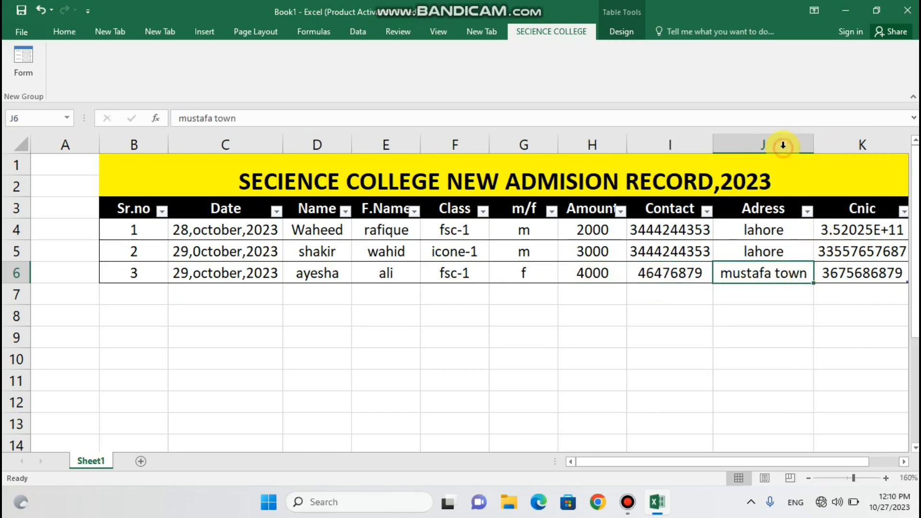
click(808, 479)
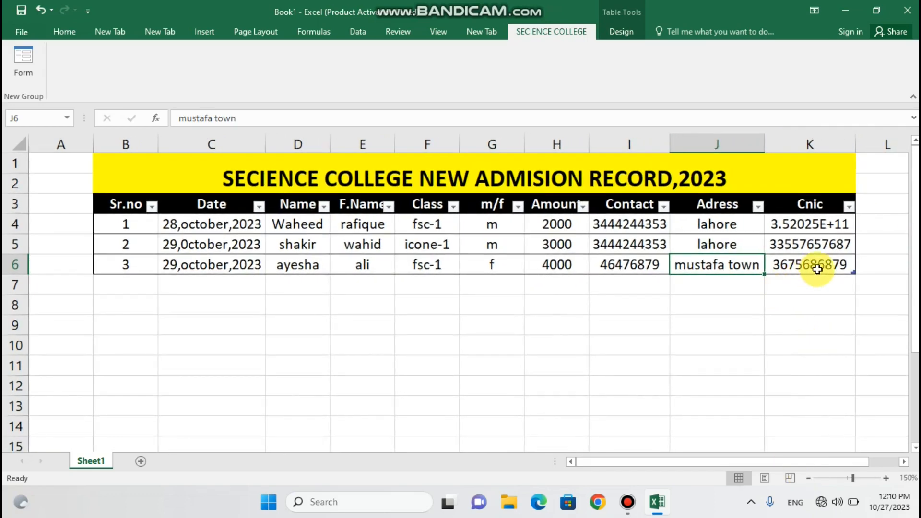
click(113, 285)
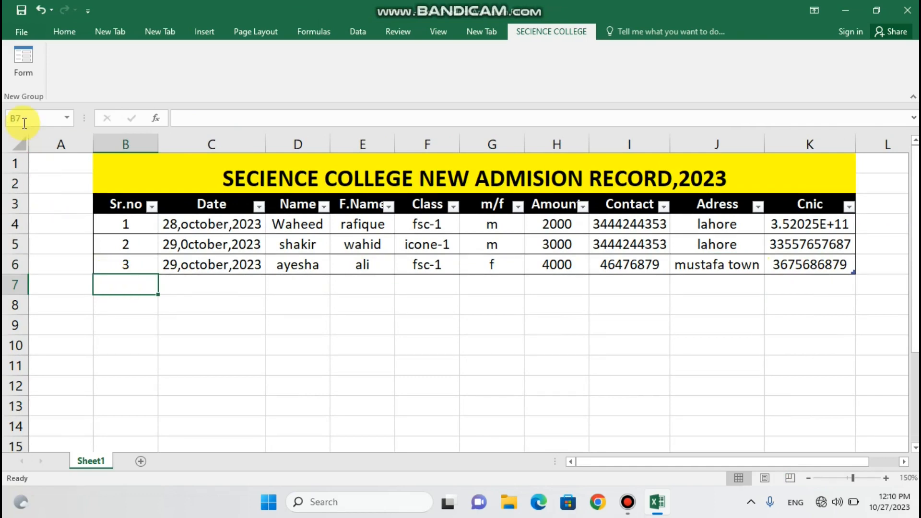
click(24, 66)
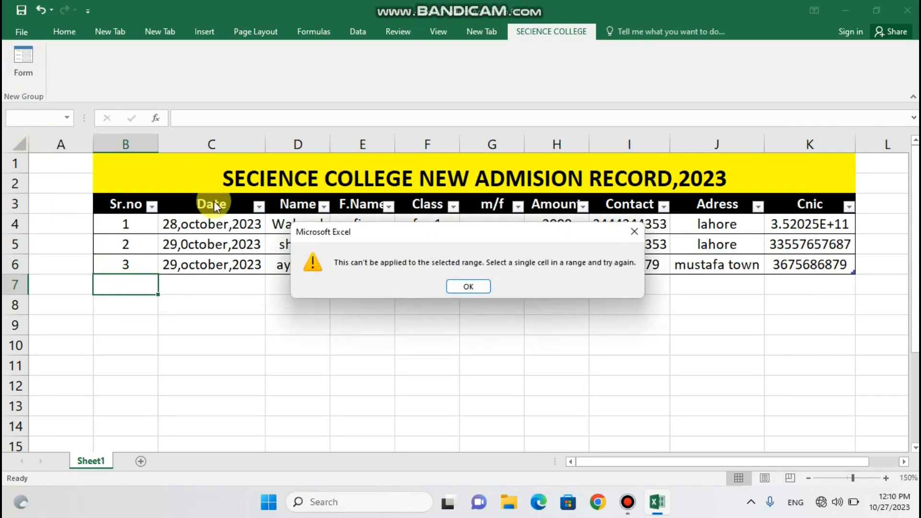
click(635, 232)
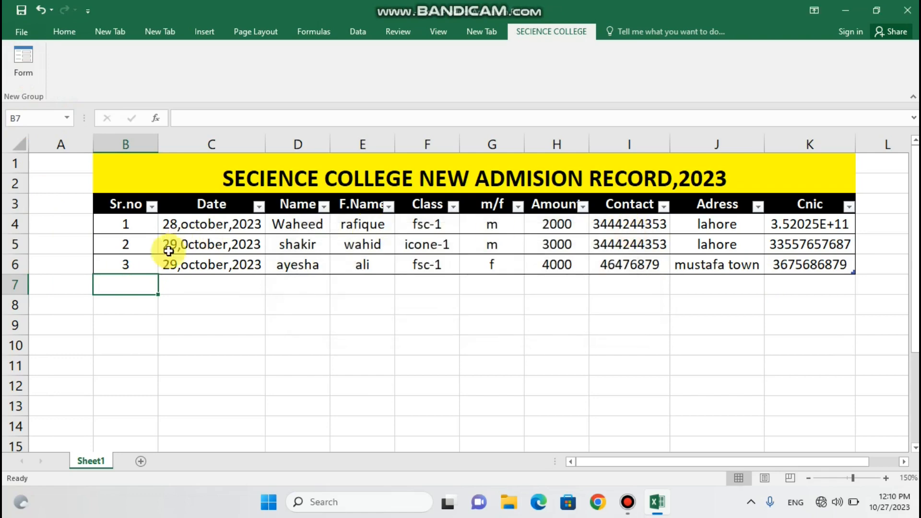
click(146, 257)
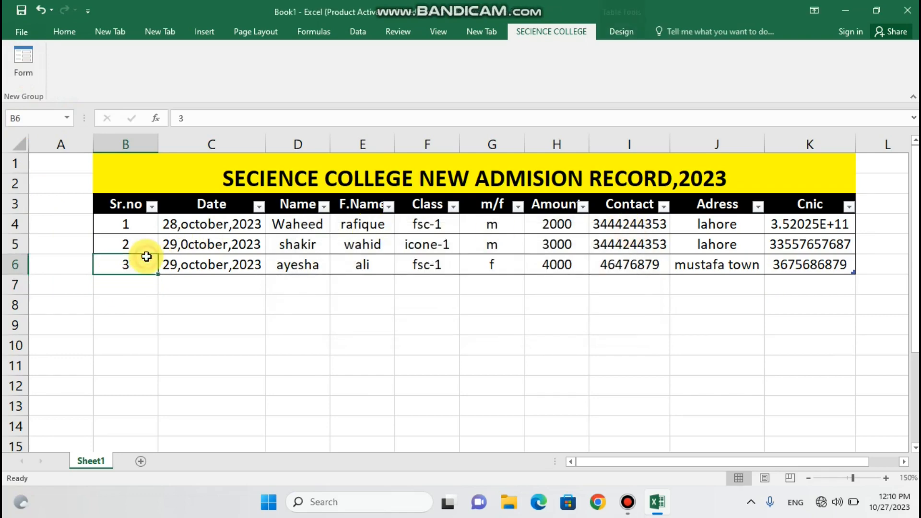
Start a new Form record with Sr.no 4, date 31 October 2023, and the student's and father's names
click(25, 67)
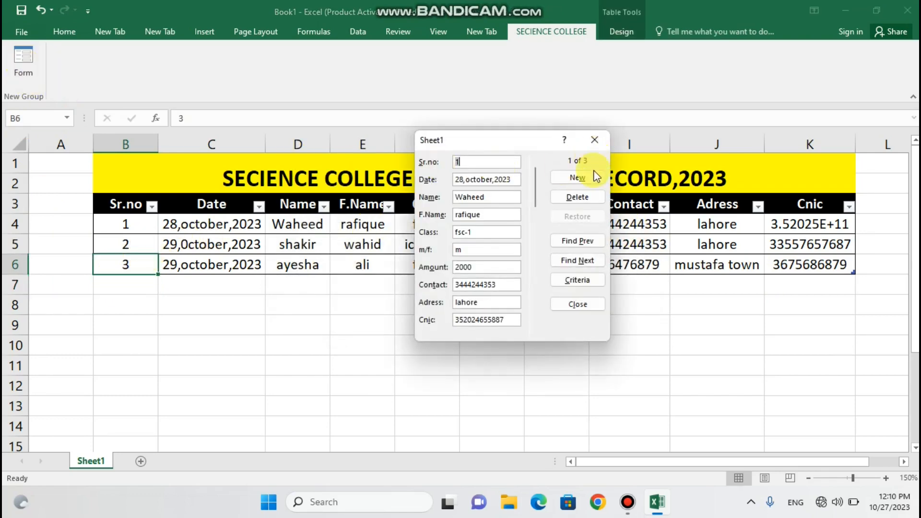
click(559, 177)
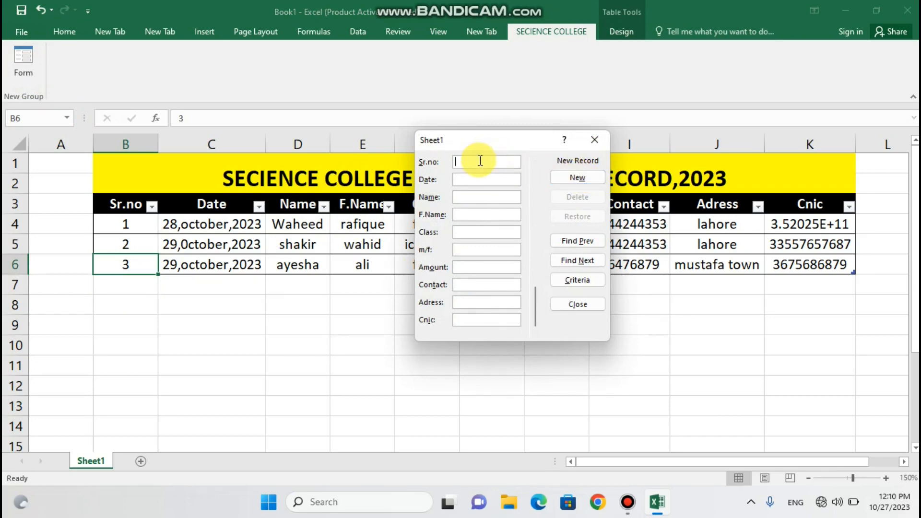
text(3)
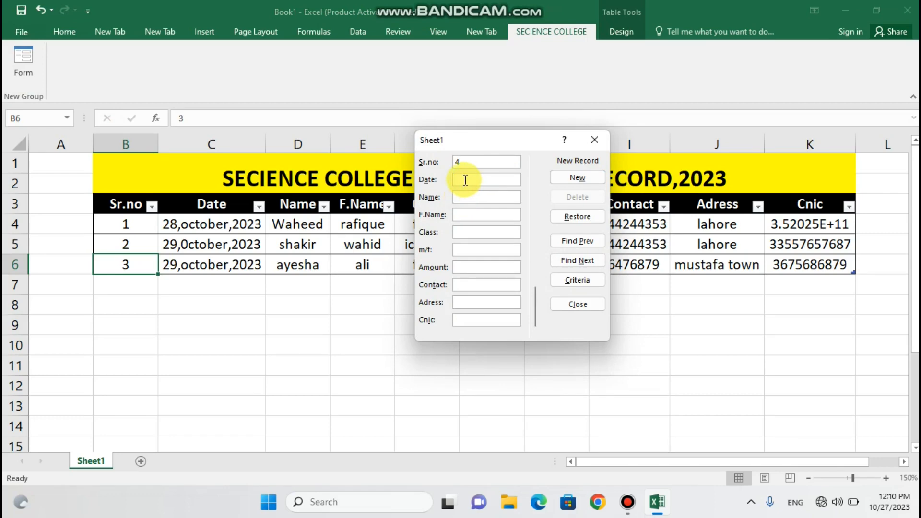
click(466, 180)
text(31)
key(BackSpace)
text(,October,2023)
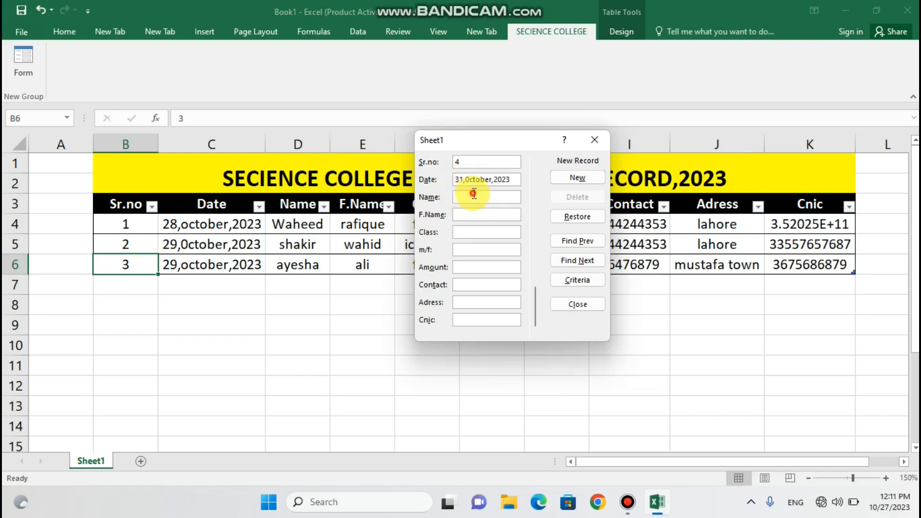
text(sanwal)
click(472, 214)
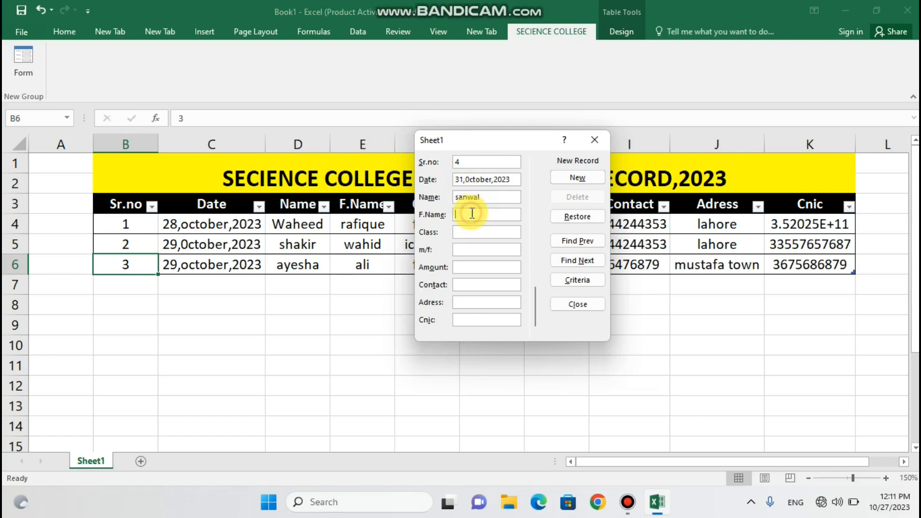
text(asif)
Complete class icom-1, m, amount 6000, contact number, address lahore and CNIC, then add the record
click(471, 232)
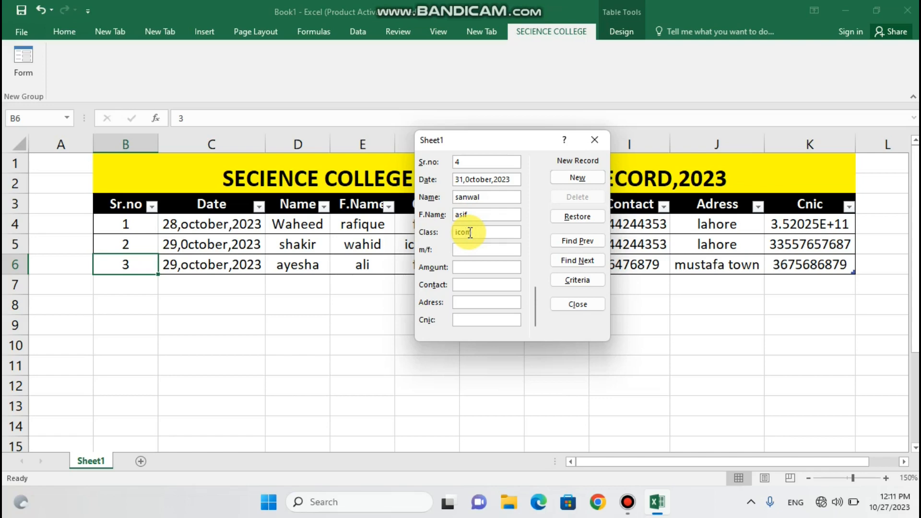
drag(494, 138, 563, 141)
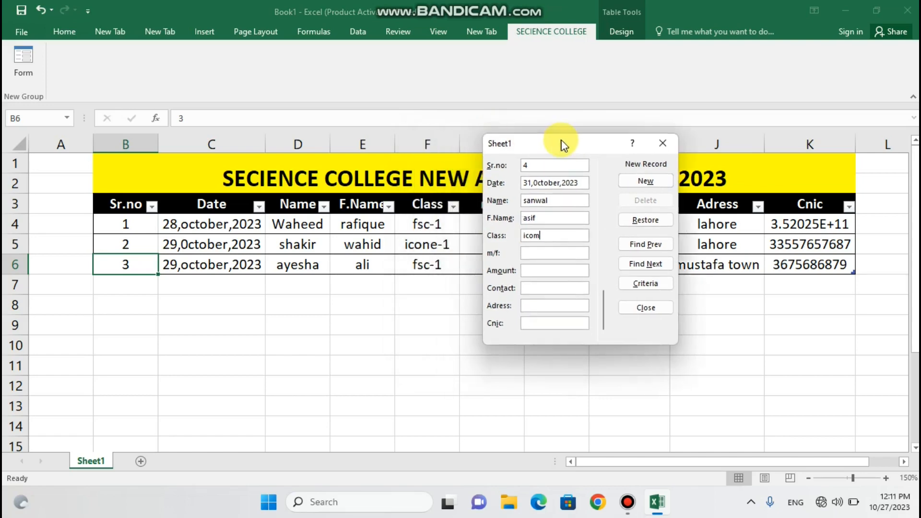
click(567, 236)
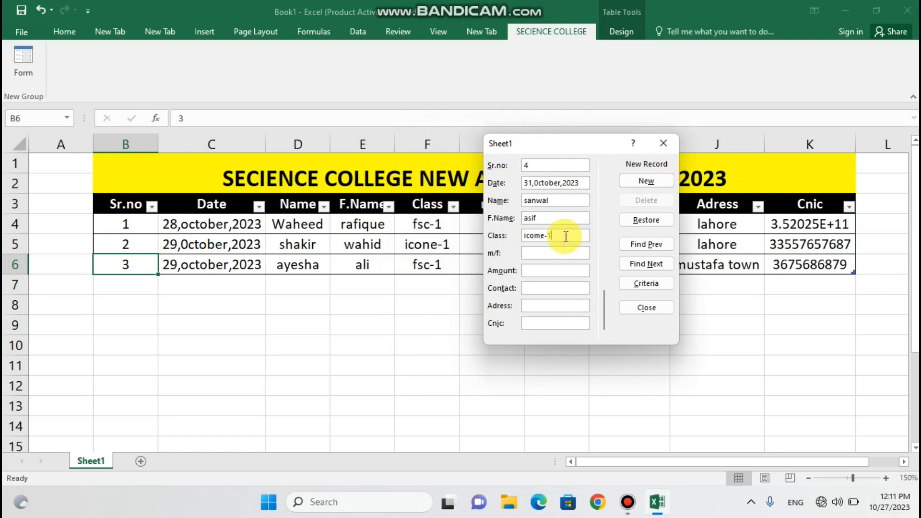
click(553, 255)
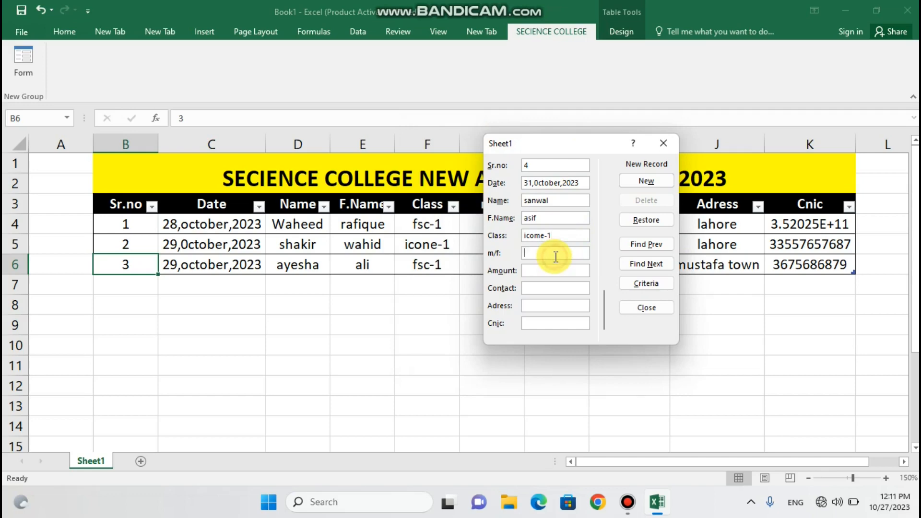
text(m)
click(549, 271)
text(6000)
click(539, 288)
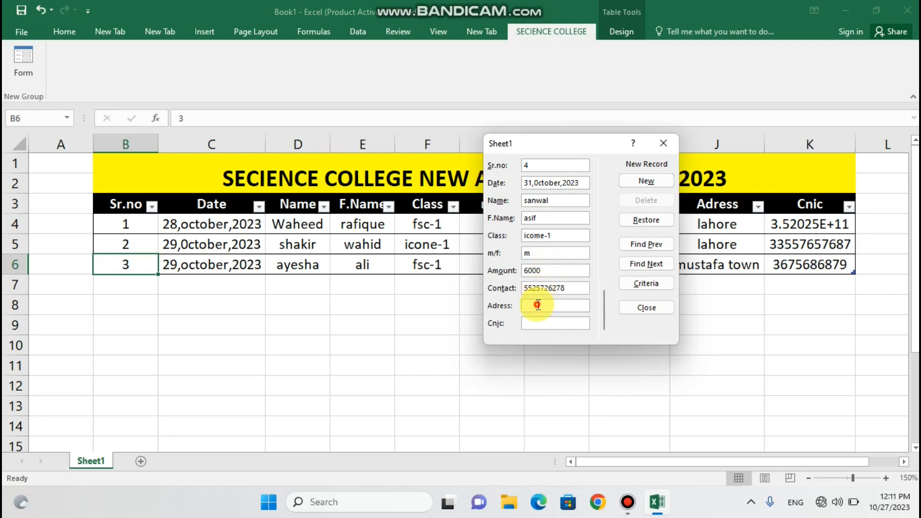
click(539, 305)
text(lahore)
click(536, 323)
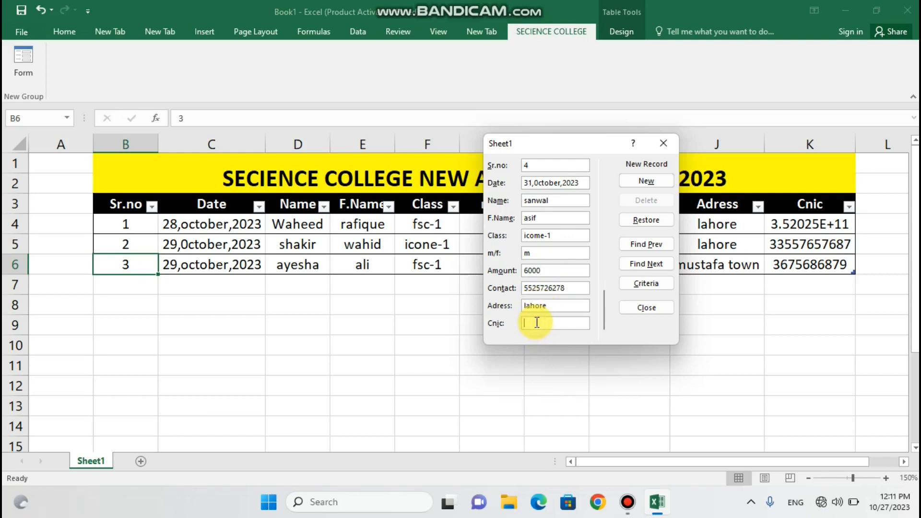
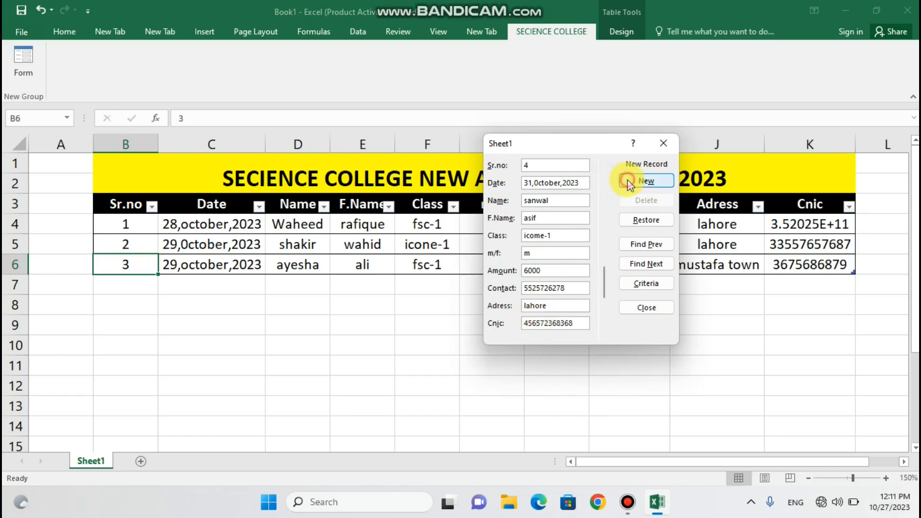
click(629, 181)
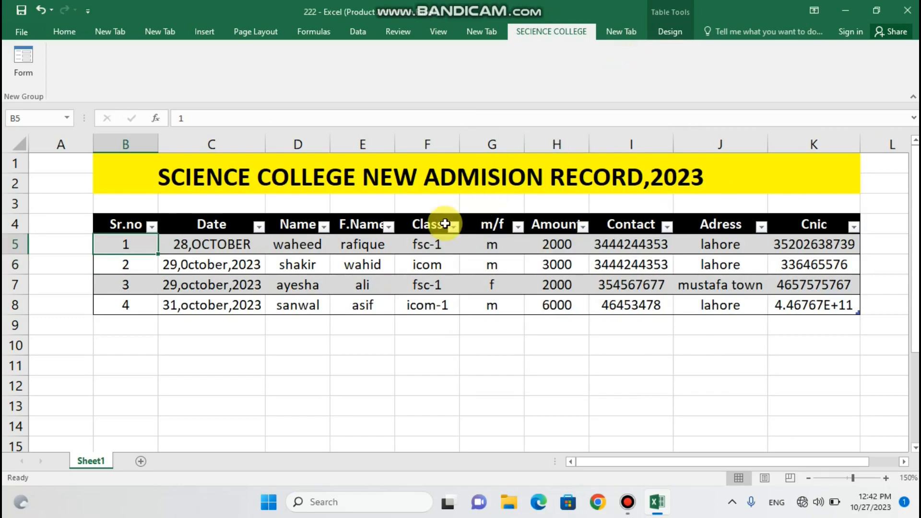
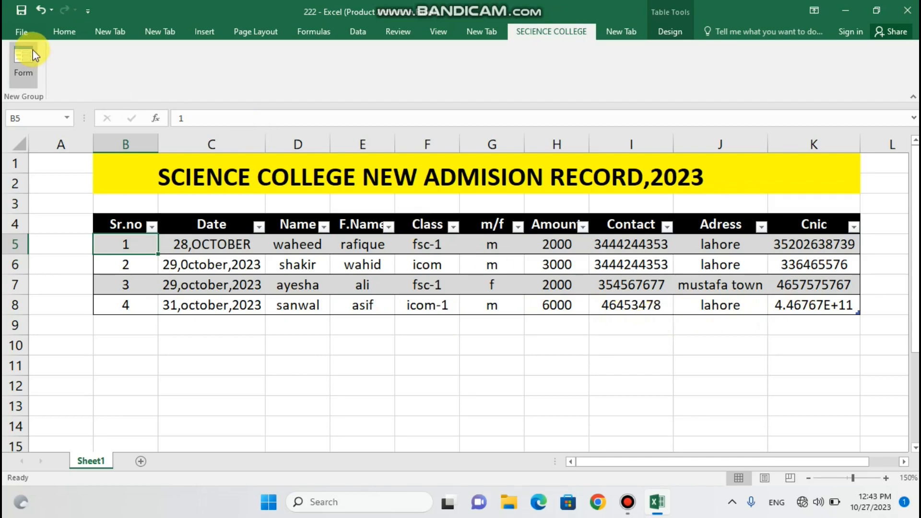
Save the workbook to the Desktop as 5555, then reopen 5555 from the desktop
click(22, 33)
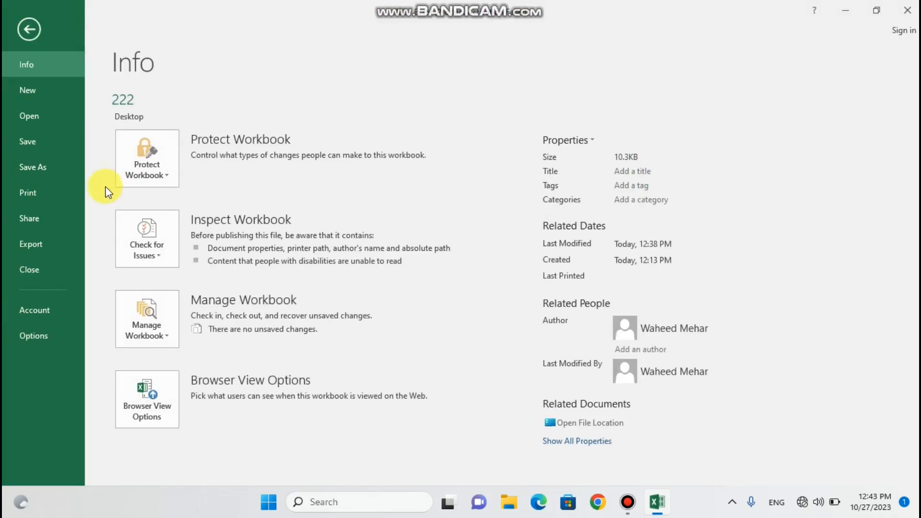
click(43, 171)
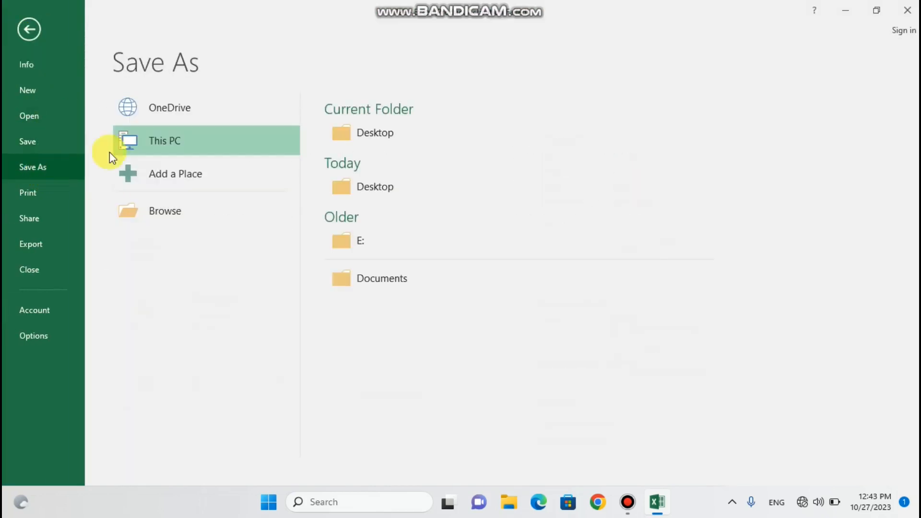
click(337, 193)
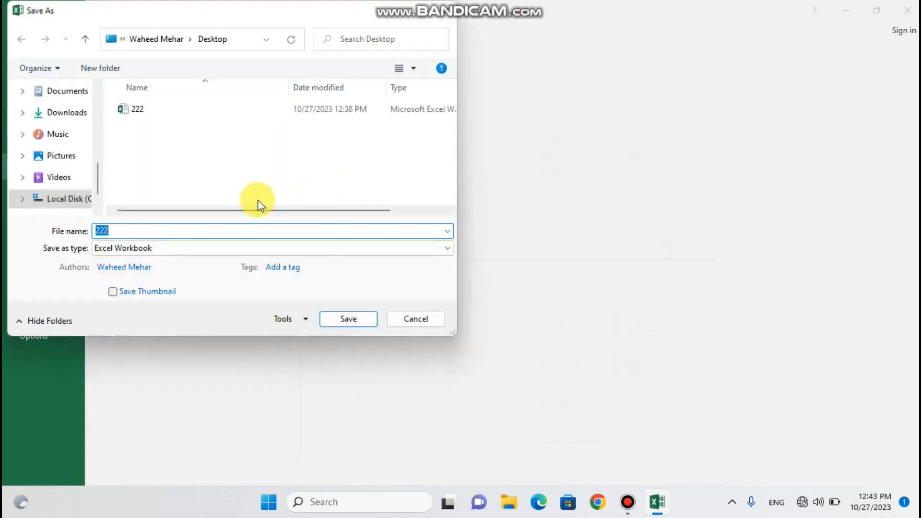
key(BackSpace)
text(5555)
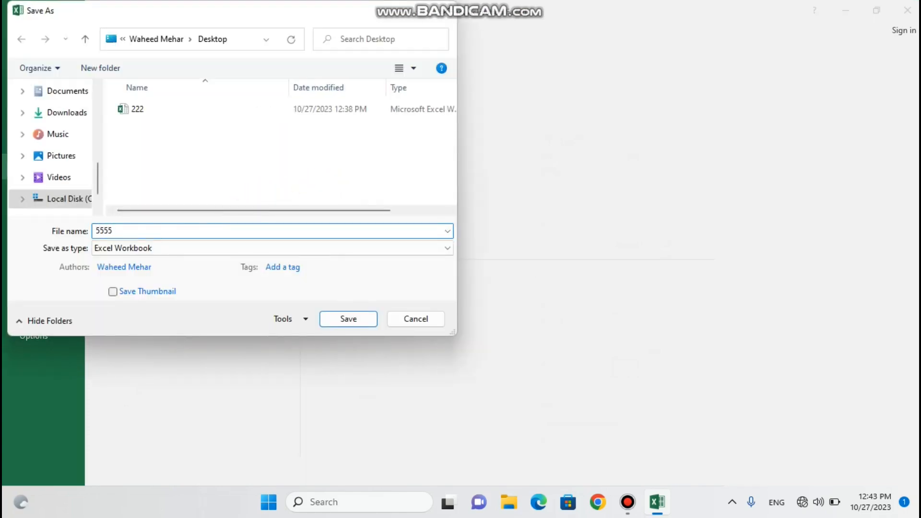
click(341, 319)
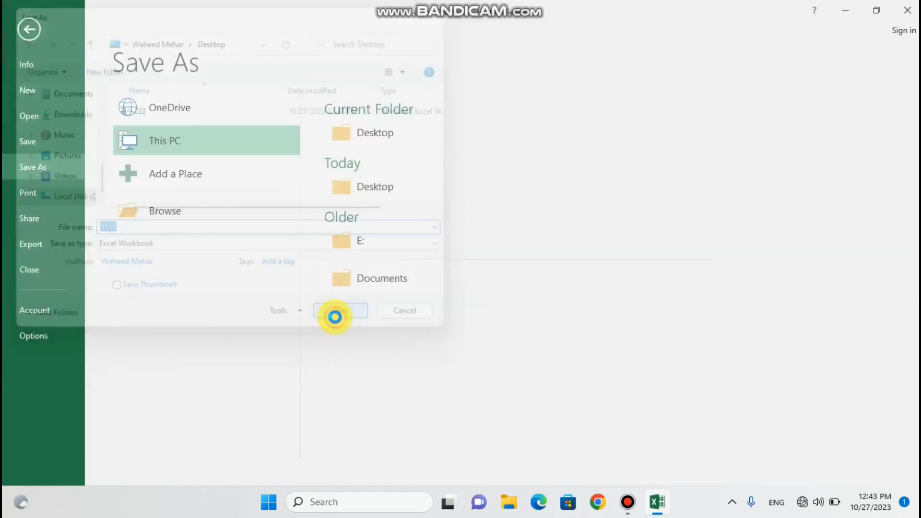
click(845, 11)
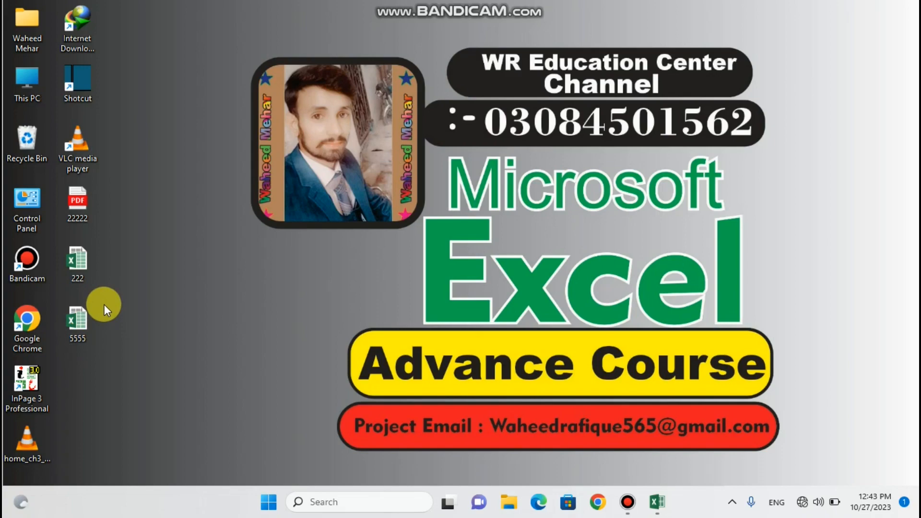
double_click(78, 324)
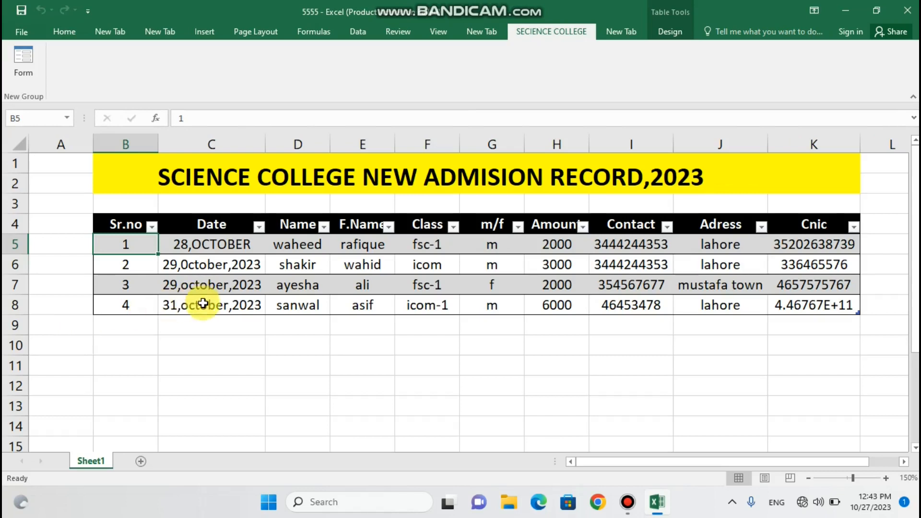
Select the last record across B8:K8 and start a new Data Form record
double_click(147, 305)
click(174, 324)
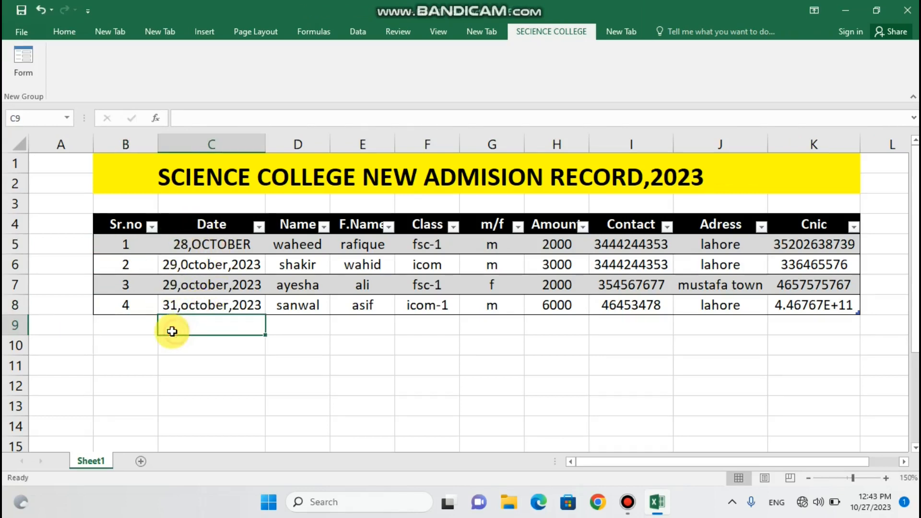
click(126, 302)
drag(228, 301, 832, 302)
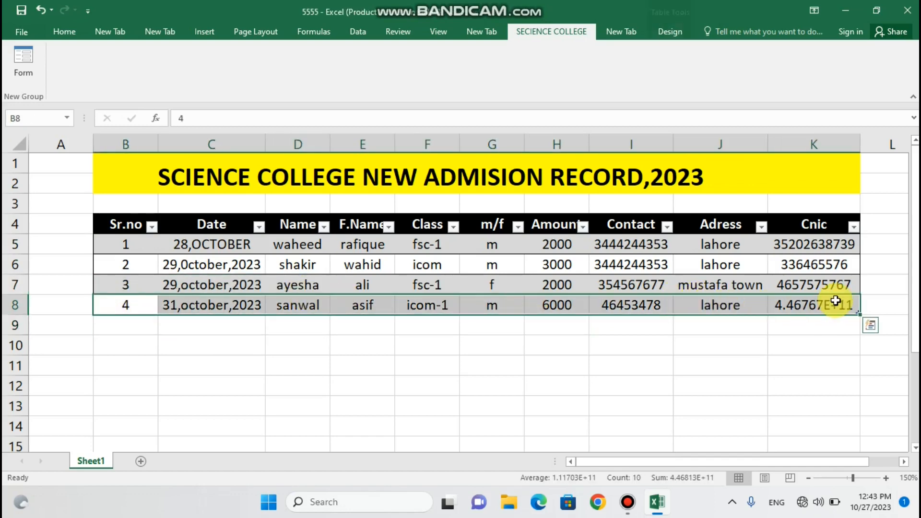
click(24, 65)
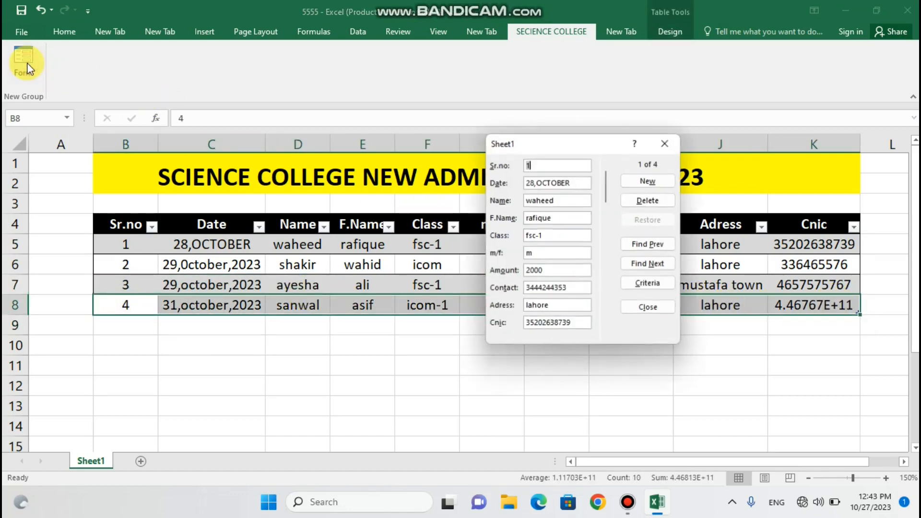
click(641, 180)
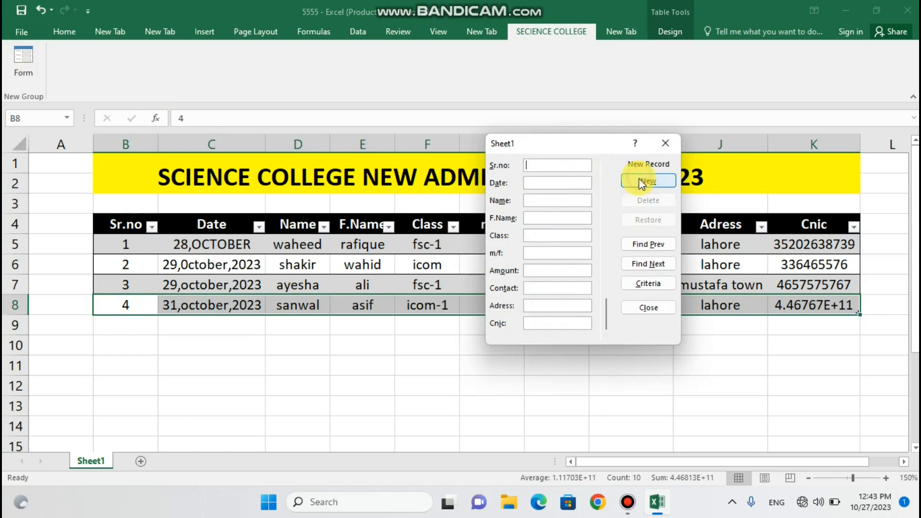
Enter Sr.no 5, date 1,november,2023, and the student's and father's names
click(562, 166)
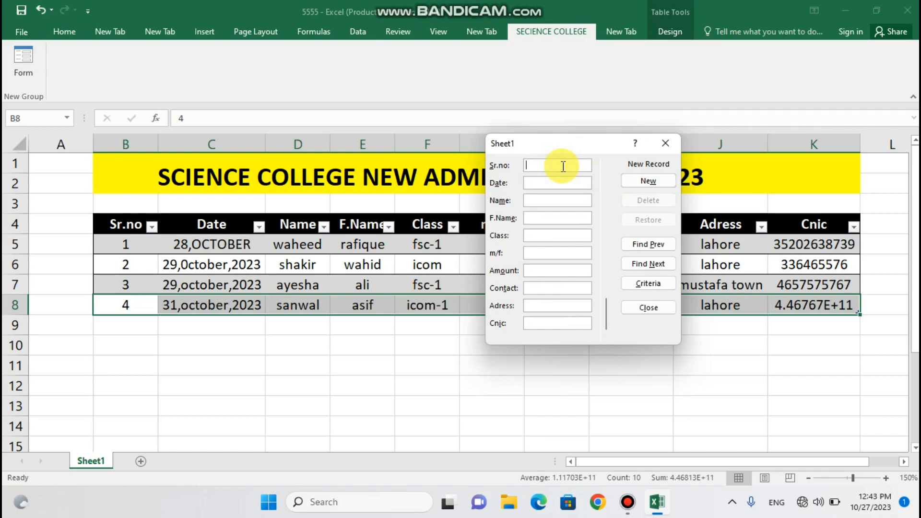
text(5)
click(549, 185)
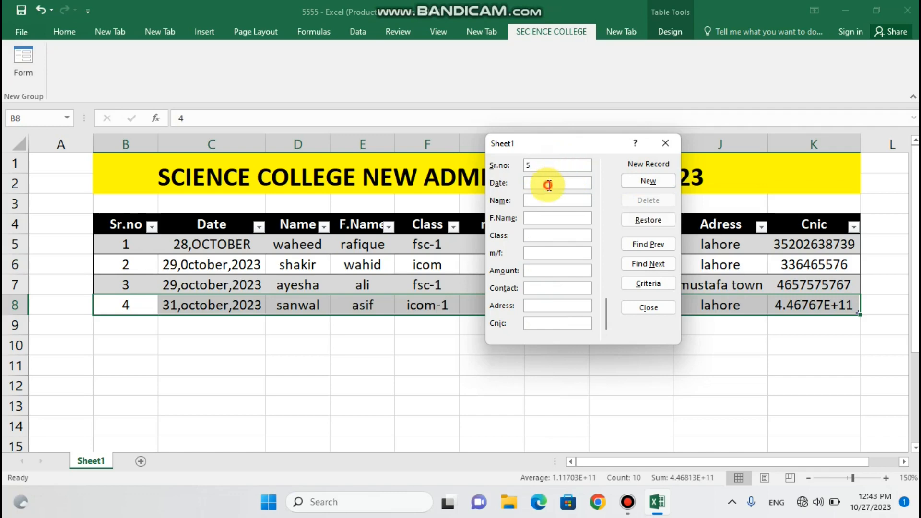
text(1,nove)
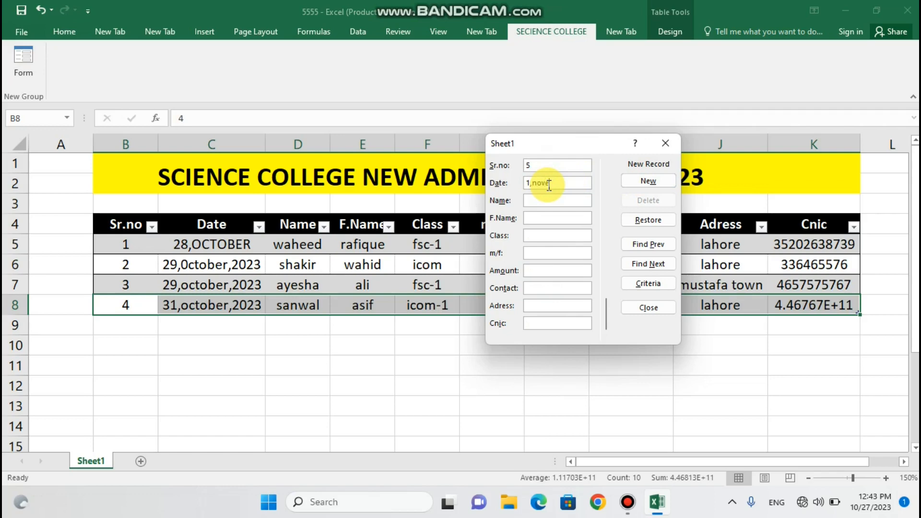
text(mber,2023)
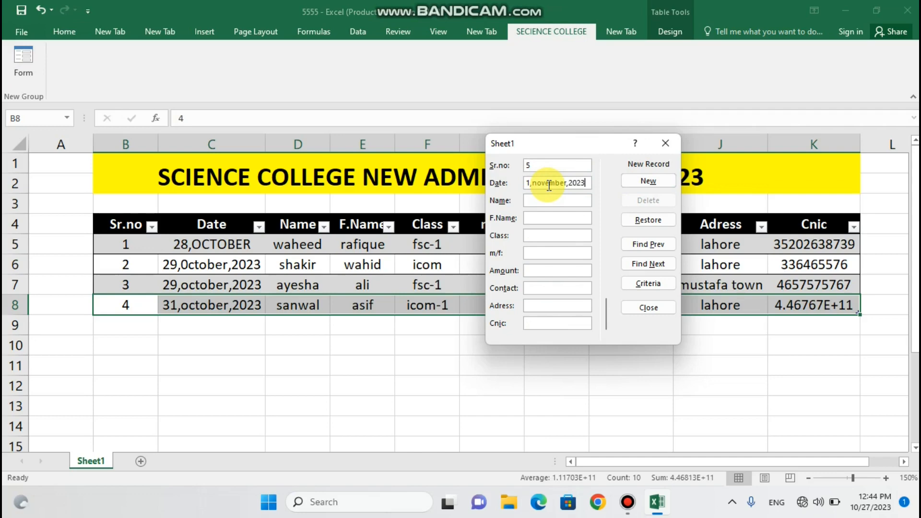
click(539, 201)
text(ali)
click(534, 217)
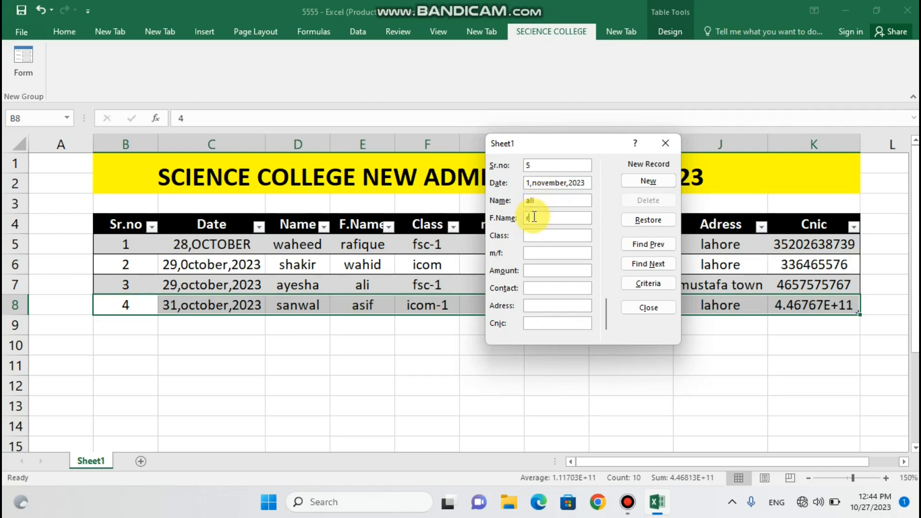
text(raza)
text(icom-1)
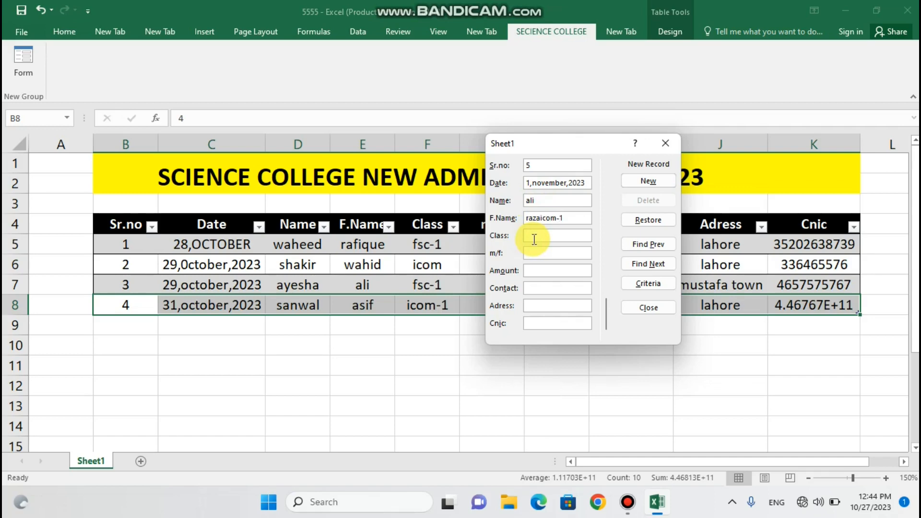
key(BackSpace)
key(BackSpace)
key(BackSpace)
key(BackSpace)
key(BackSpace)
Set the class to icom-1, gender m and amount 6000
click(554, 236)
text(icom-1)
click(547, 253)
text(m)
key(BackSpace)
text(m)
click(538, 270)
text(6)
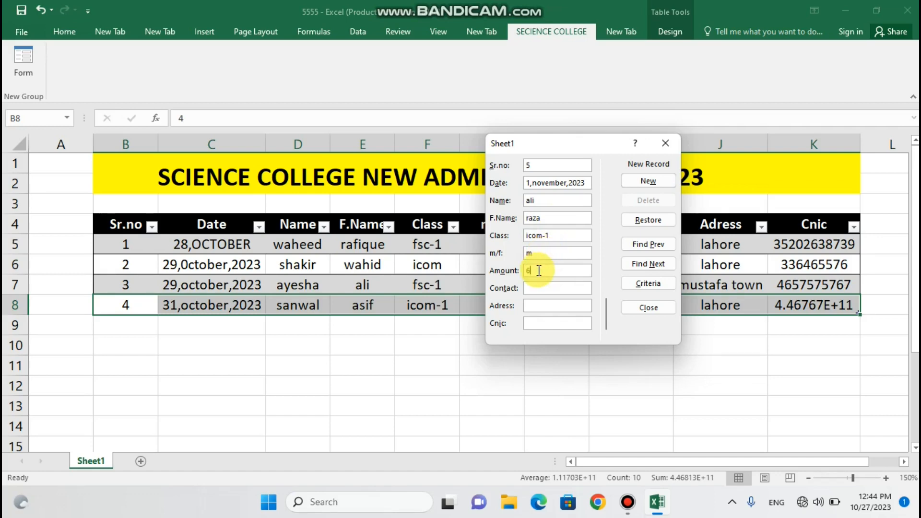
text(0005)
key(BackSpace)
Fill in the contact number, address and CNIC, then add the record
click(533, 289)
text(246272682)
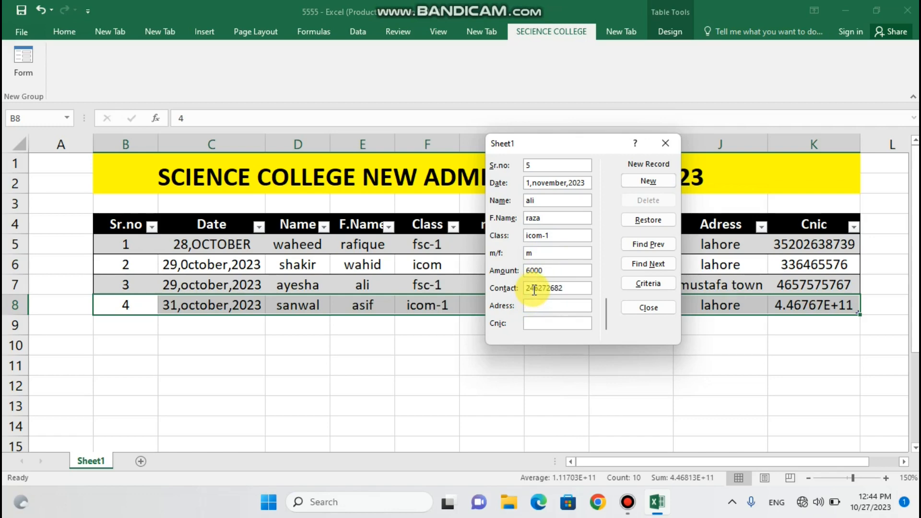
click(534, 306)
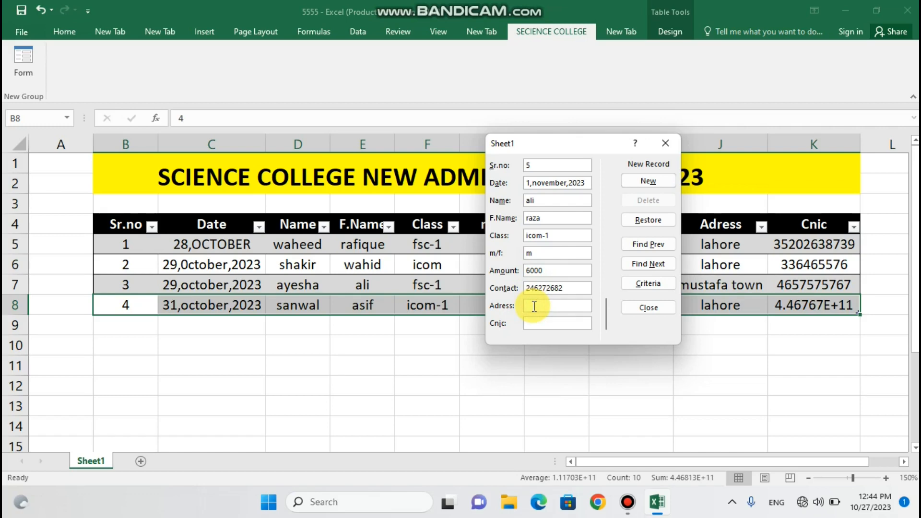
text(karamay)
key(BackSpace)
text(t colony)
click(533, 325)
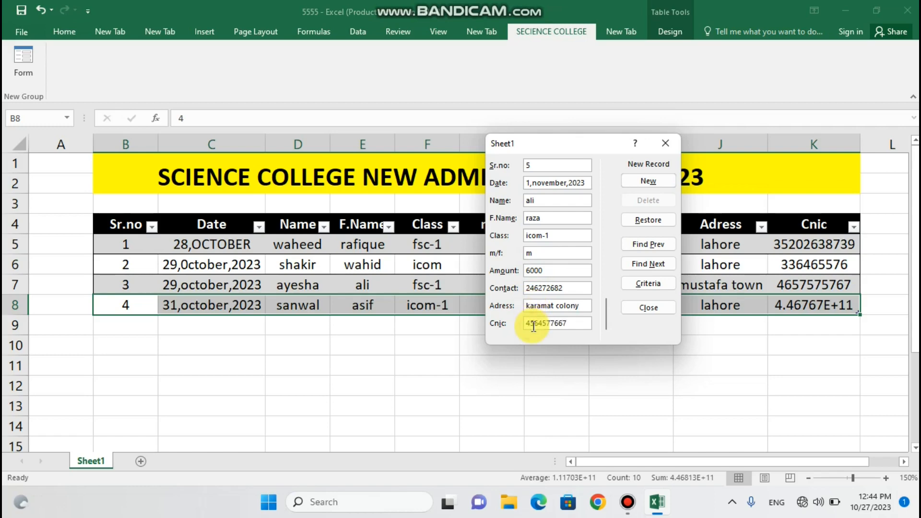
click(648, 182)
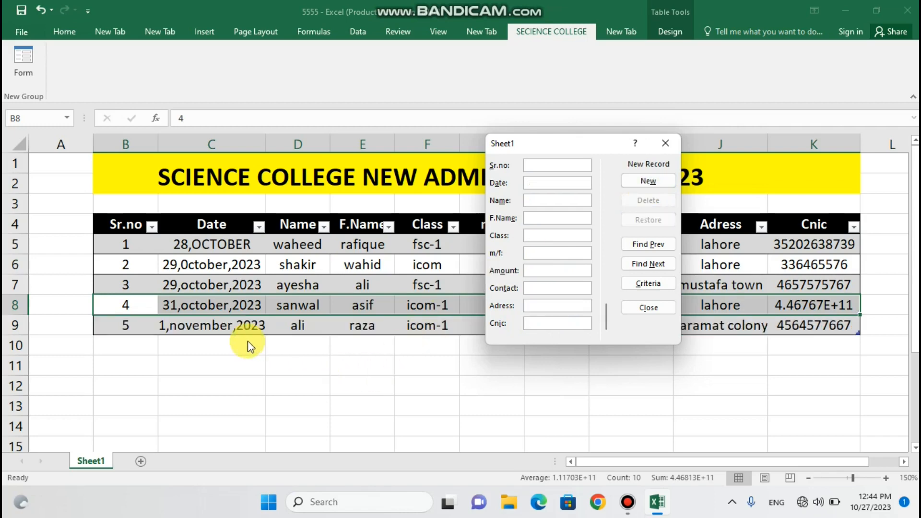
Select the fifth record across B9:K9 and start another new Data Form record
click(666, 143)
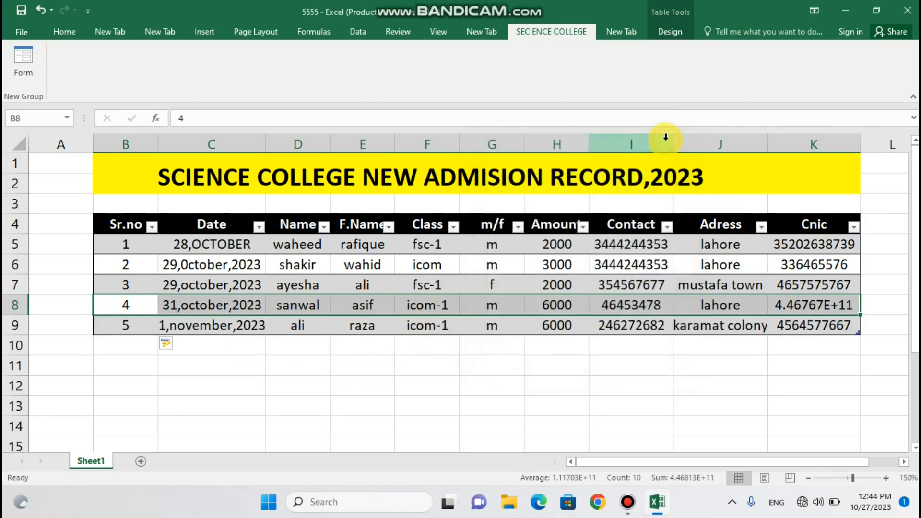
click(153, 364)
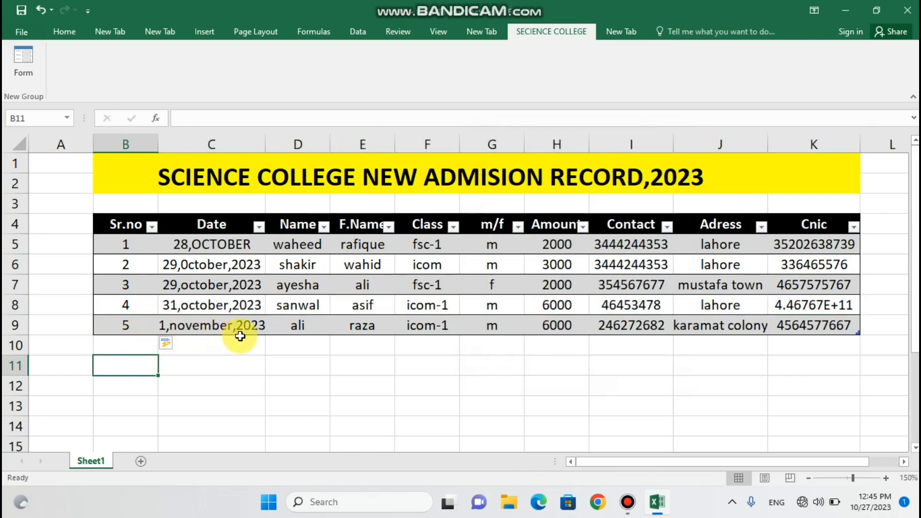
click(298, 369)
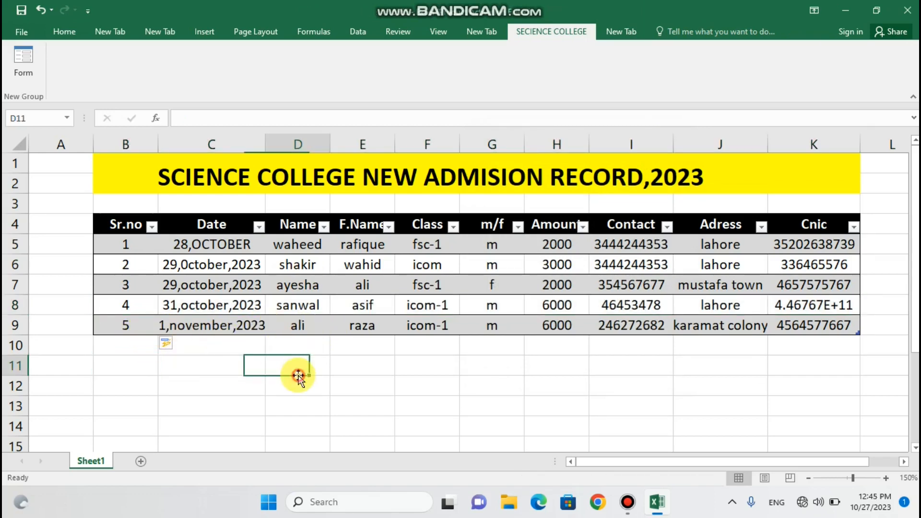
click(302, 381)
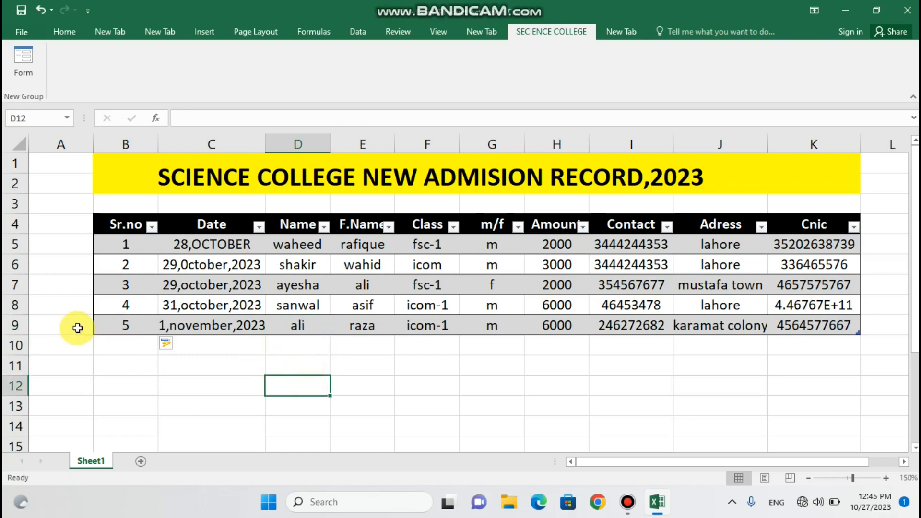
drag(146, 329, 787, 328)
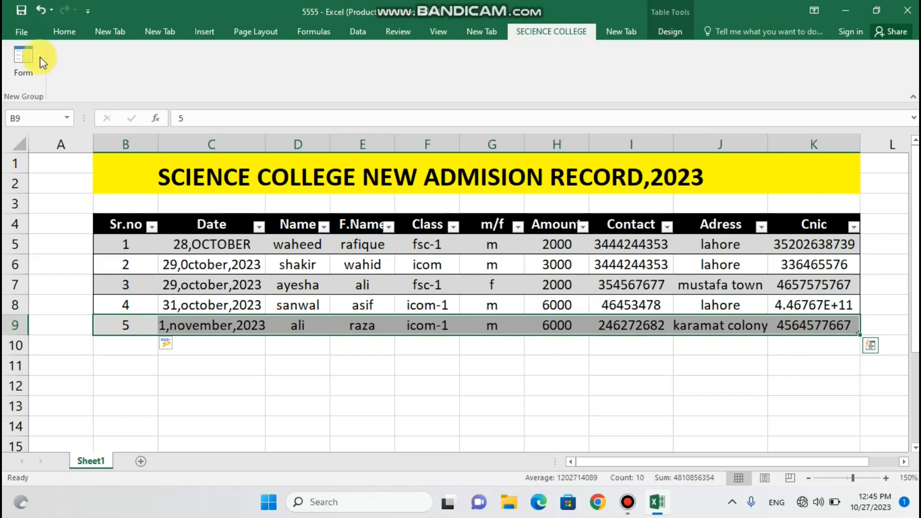
click(28, 60)
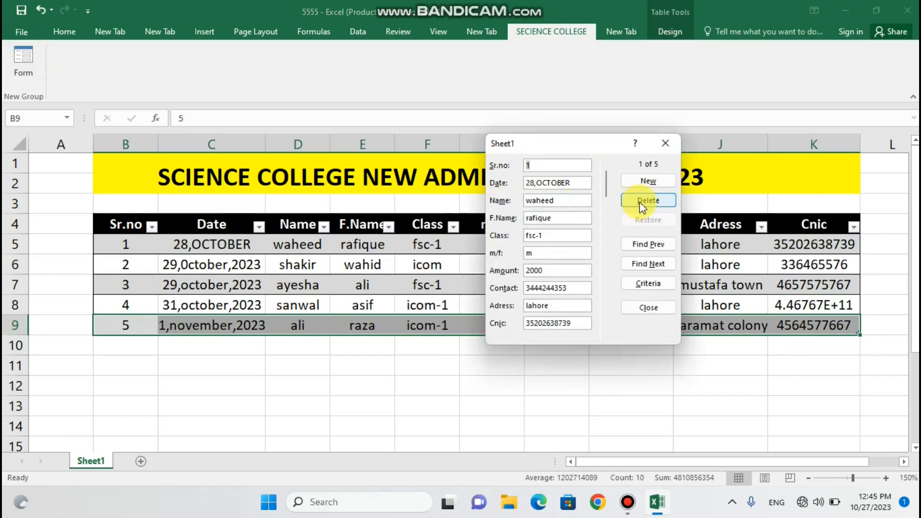
click(644, 185)
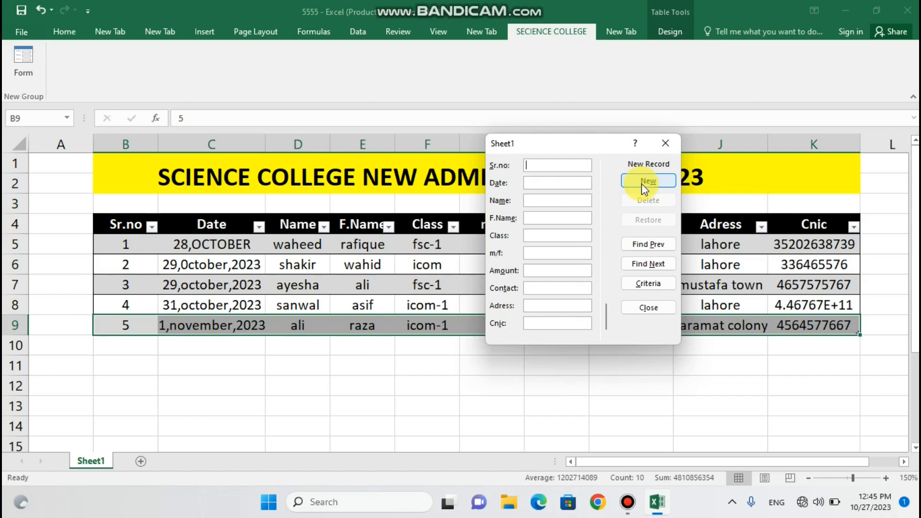
Enter Sr.no 6, date 1,november,2023, and the student's and father's names
text(5)
key(BackSpace)
text(6)
click(557, 183)
text(1)
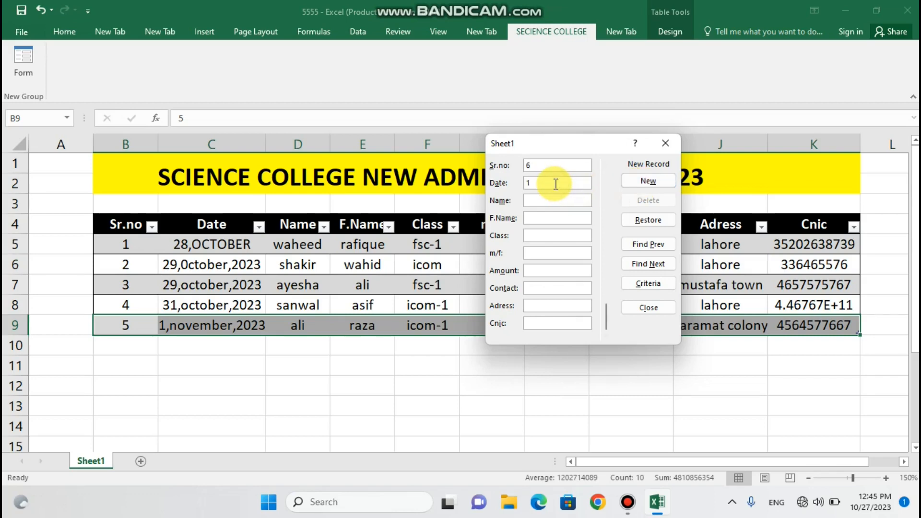
text(,november,2023)
click(547, 199)
text(Kinza)
click(543, 216)
text(s)
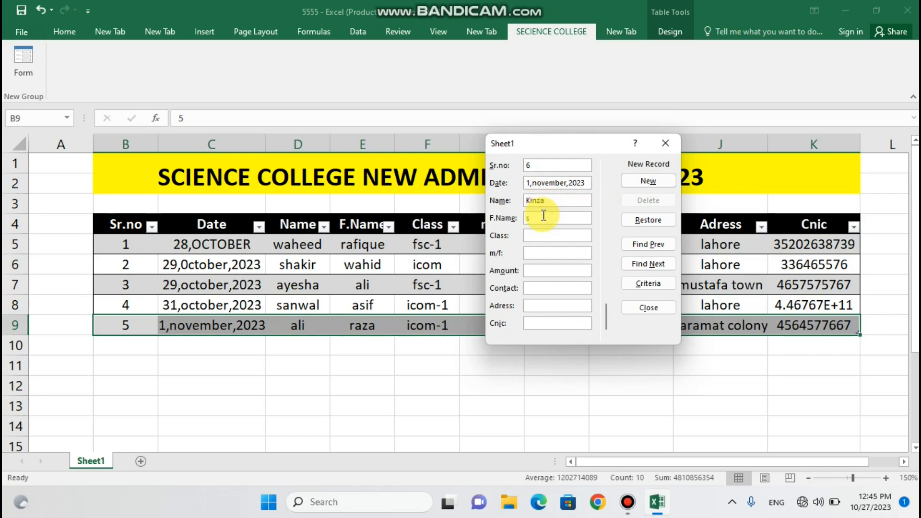
text(hahzad)
Fill in class fec-1, amount 2000, contact, address lahore and CNIC, then add the record
click(541, 236)
text(fe)
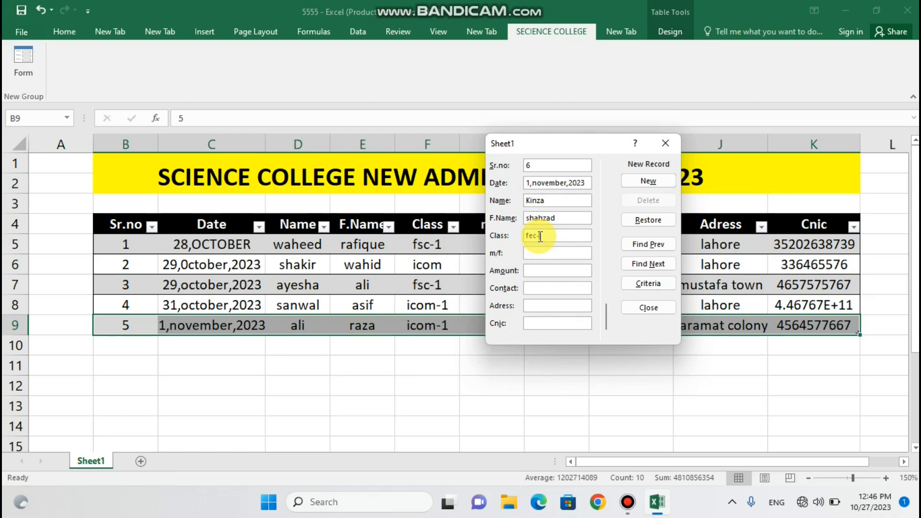
text(c-1)
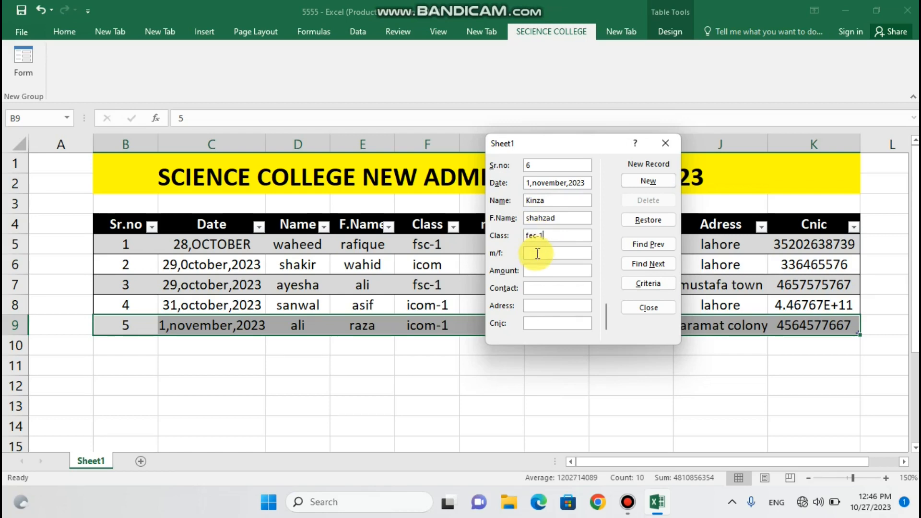
click(537, 254)
click(532, 270)
text(20)
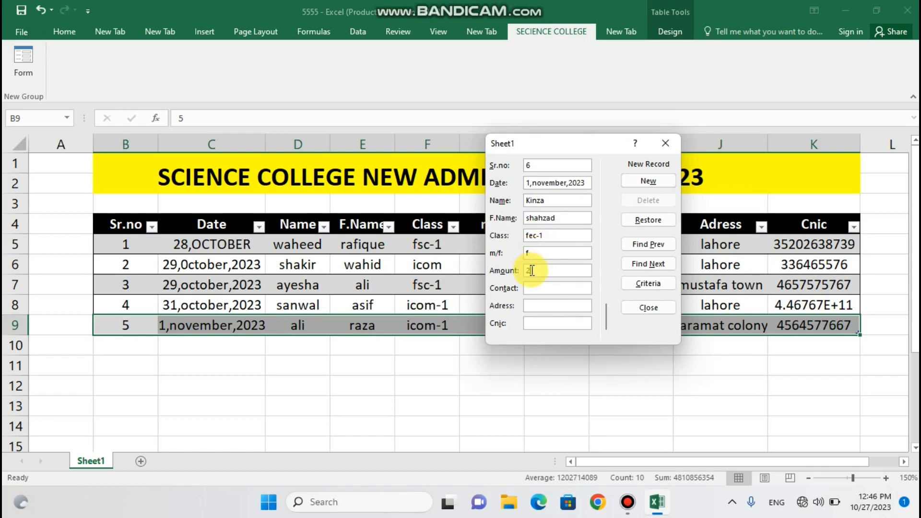
text(00)
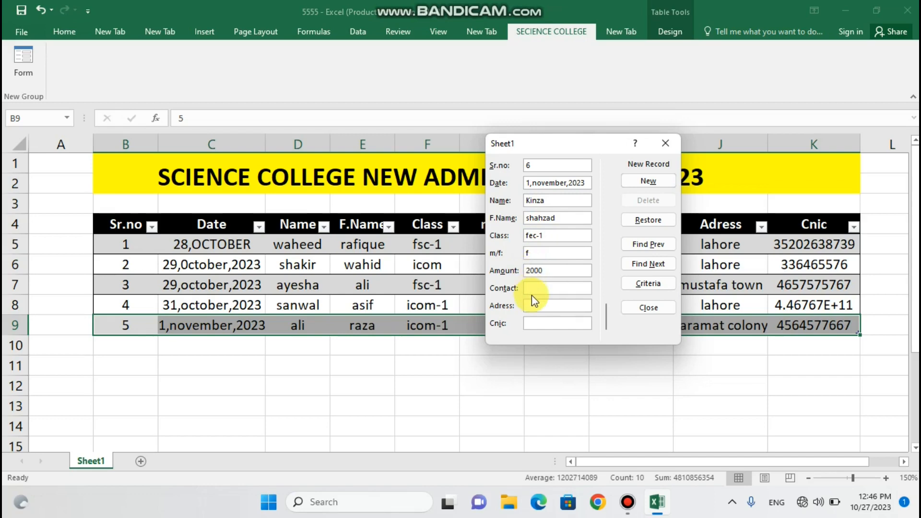
click(536, 289)
text(34534667)
click(541, 305)
text(lahore)
click(536, 320)
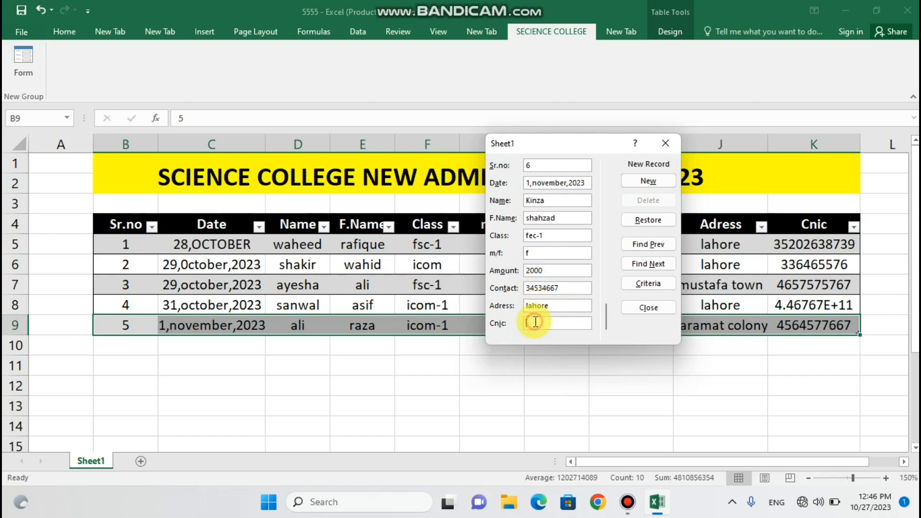
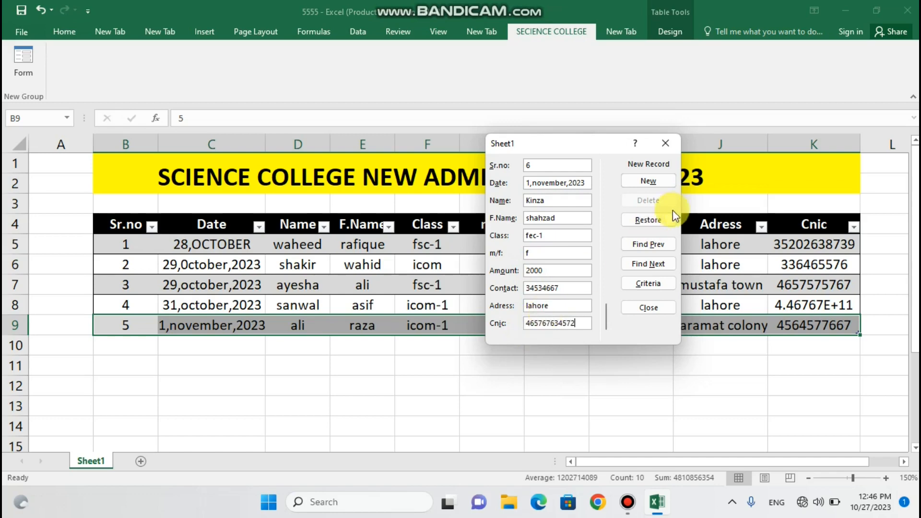
click(651, 188)
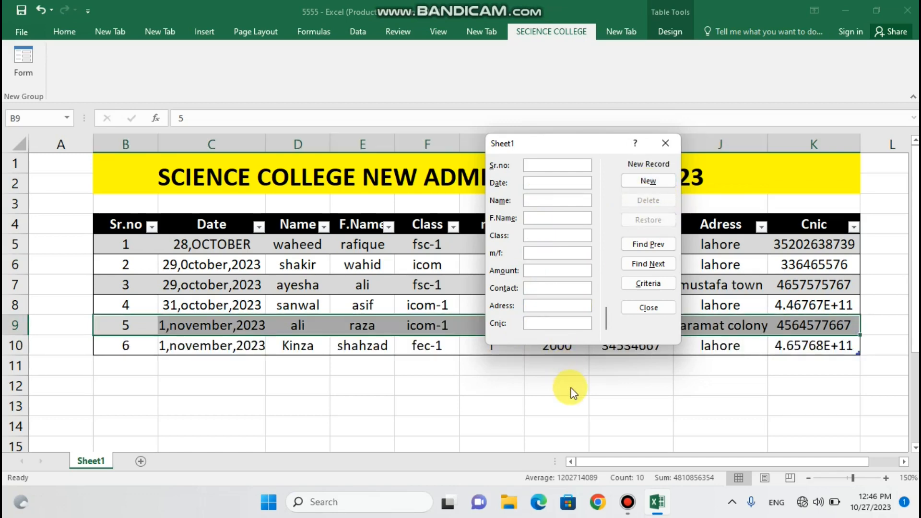
Close the Data Form and open the Class column's filter list
click(666, 143)
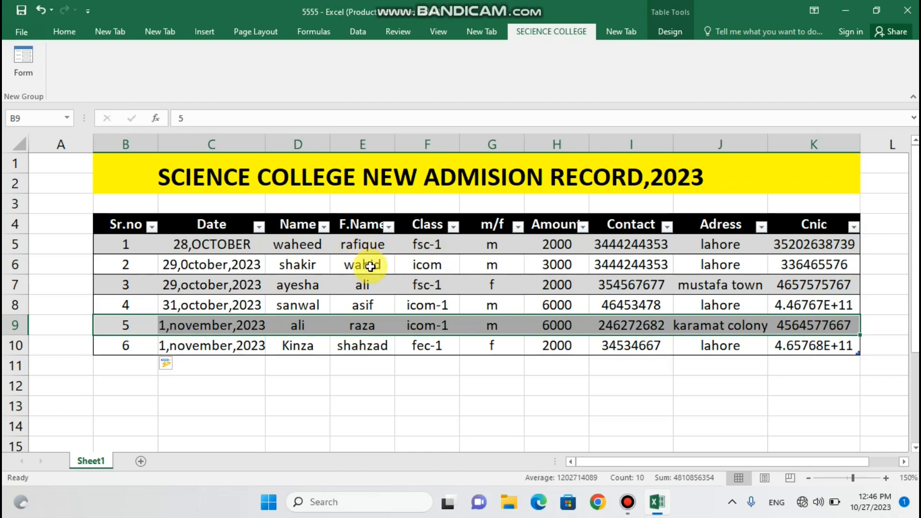
click(453, 227)
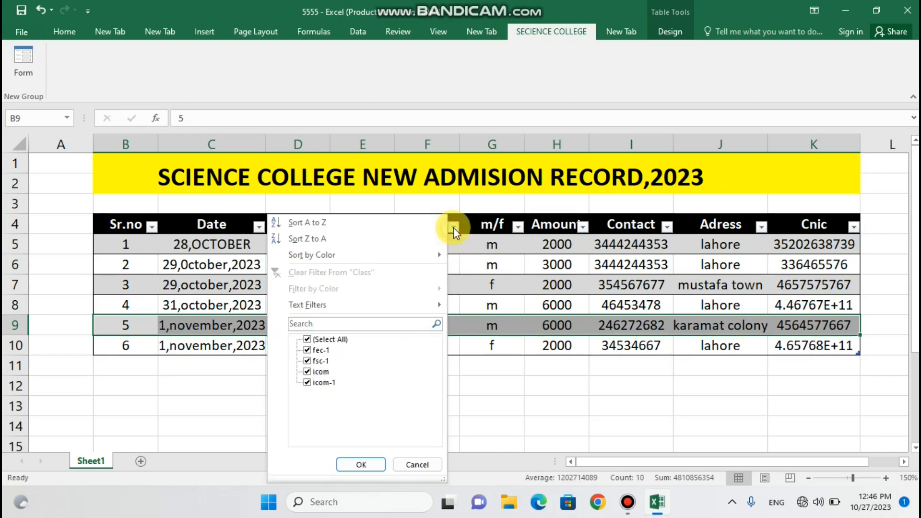
Filter the Class column to show only fec-1
click(308, 339)
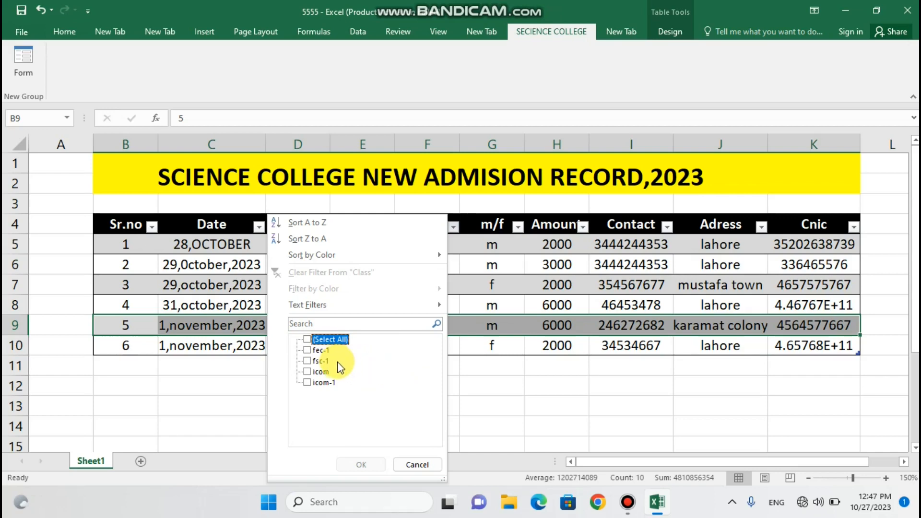
click(307, 350)
click(361, 464)
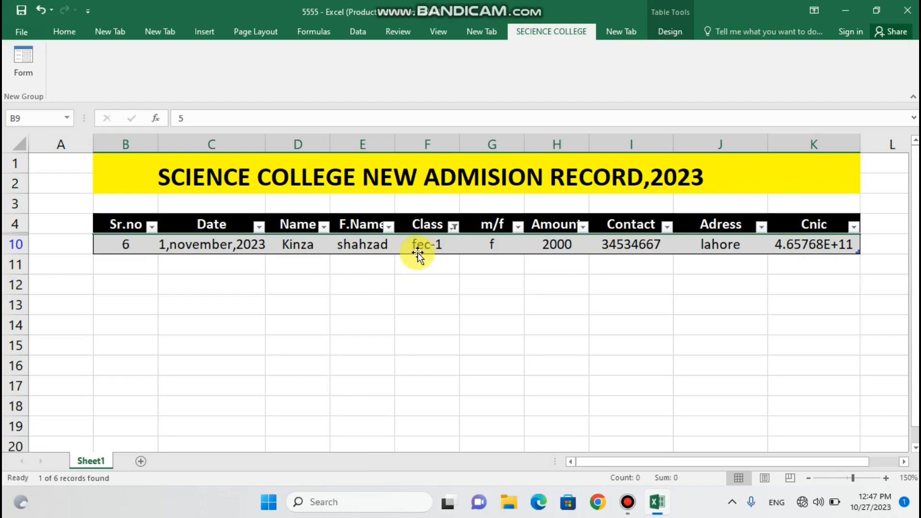
Reset the Class filter to Select All so all six records show
click(452, 230)
click(308, 340)
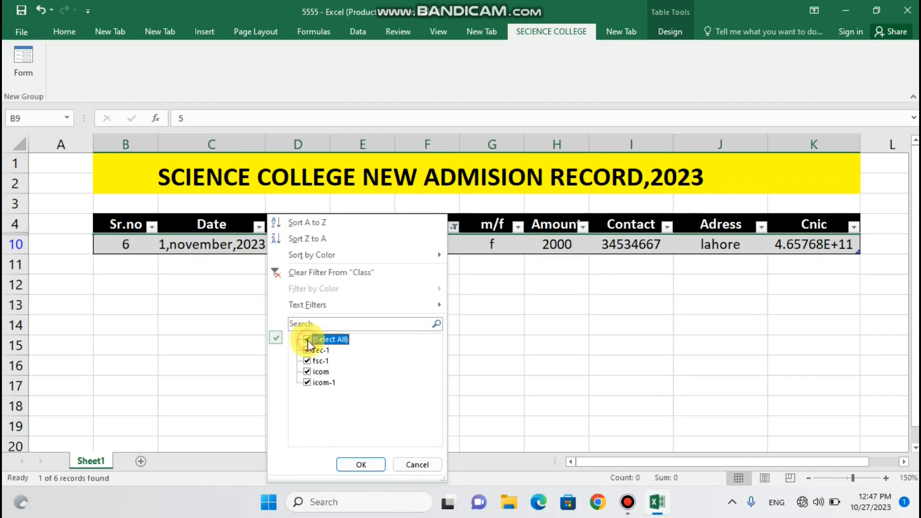
click(363, 465)
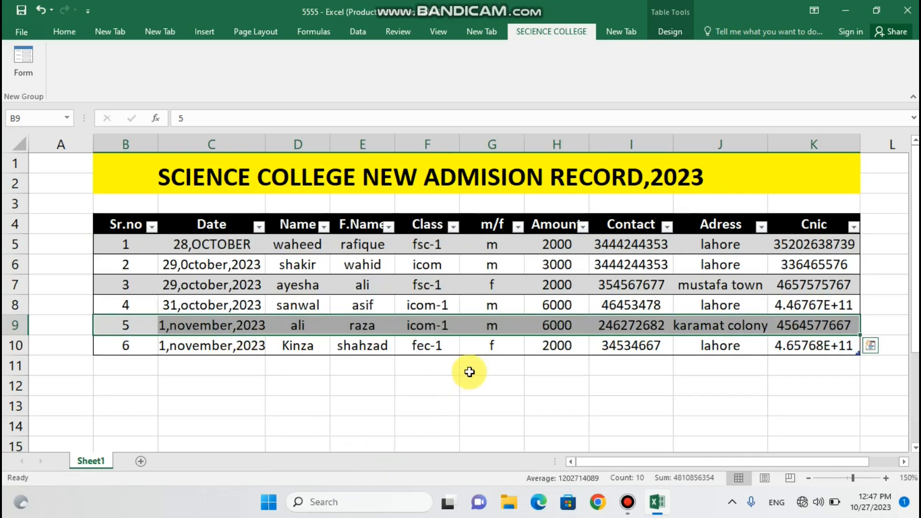
click(429, 346)
Correct record 6's class in F10 from fec-1 to fsc-1
double_click(429, 346)
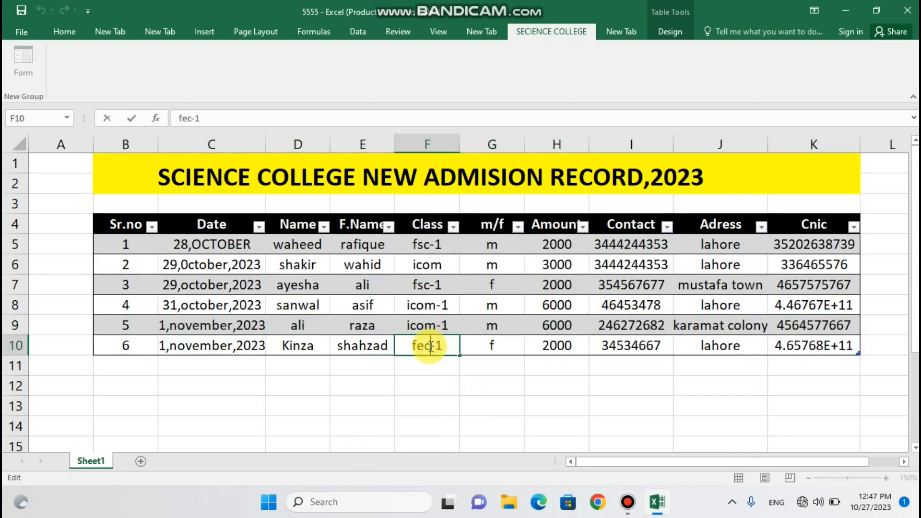
key(BackSpace)
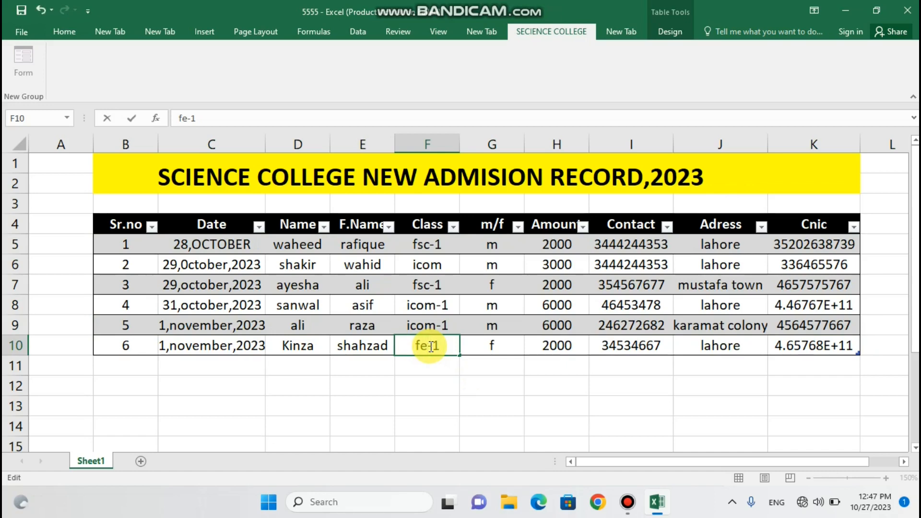
key(BackSpace)
text(sc)
click(434, 384)
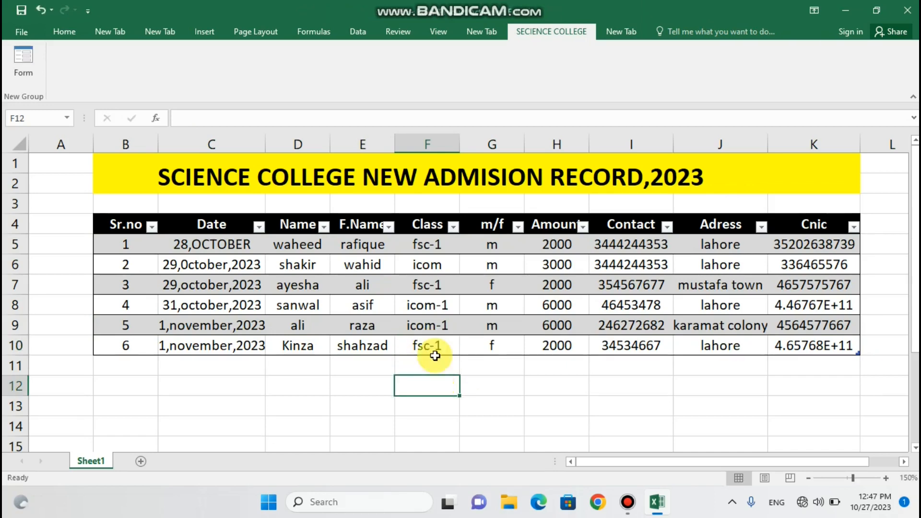
Filter the Class column to show only the fsc-1 records
click(453, 236)
click(454, 227)
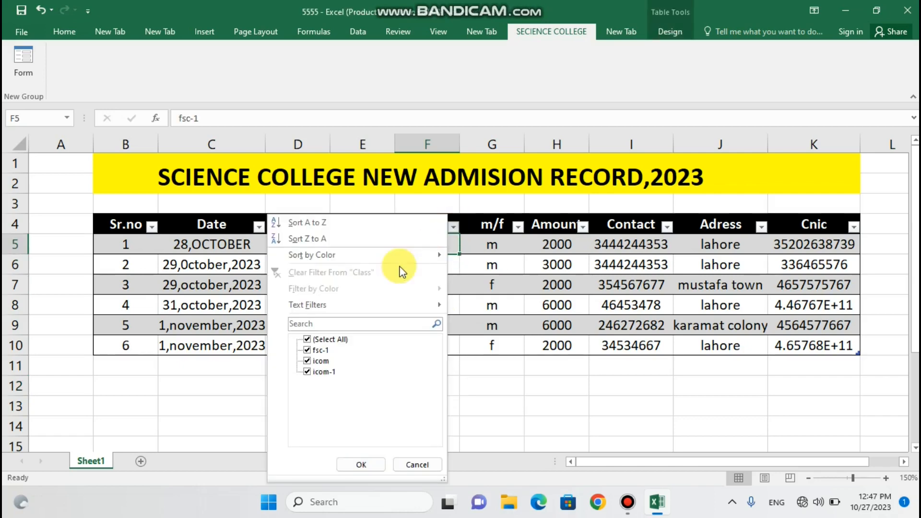
click(321, 338)
click(305, 351)
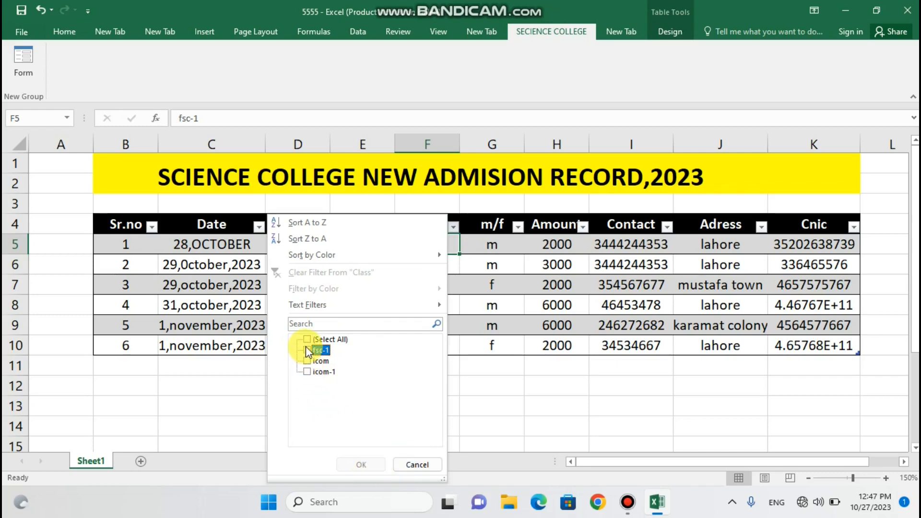
click(307, 349)
click(361, 465)
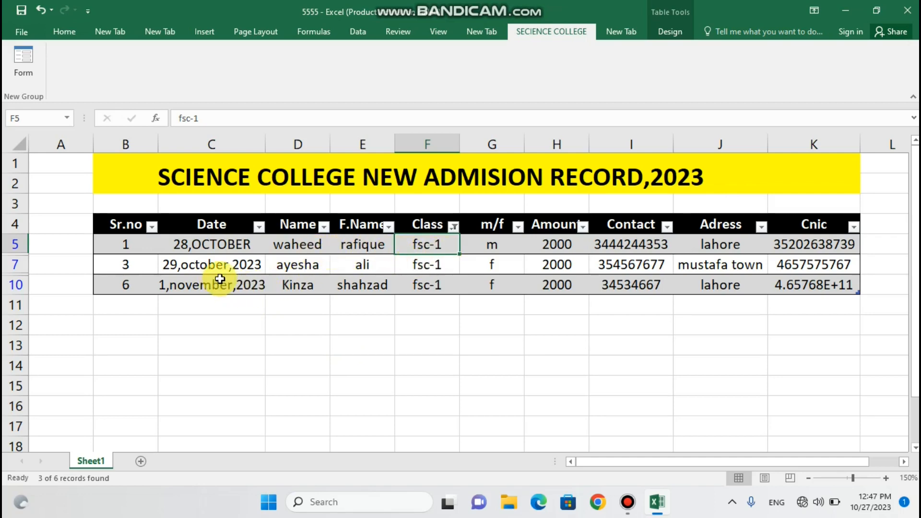
Point out record 3's date, name and class and record 6's date
click(186, 271)
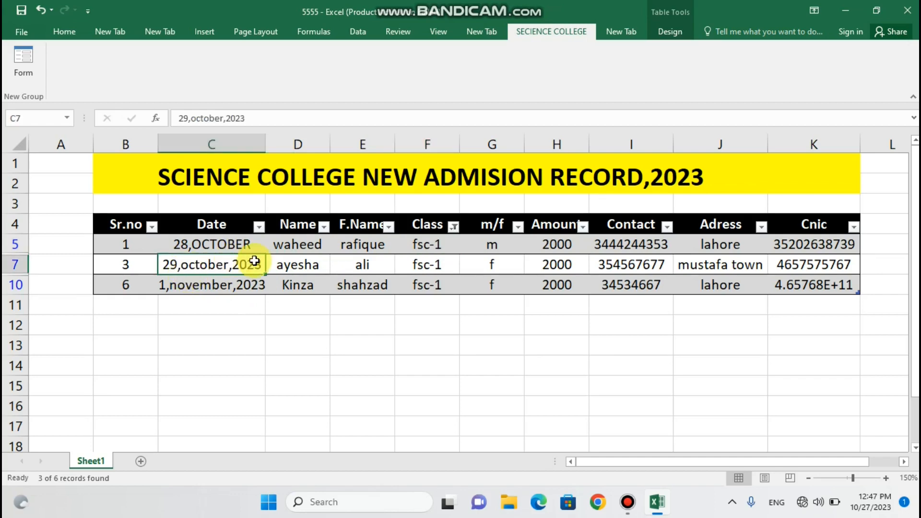
click(289, 266)
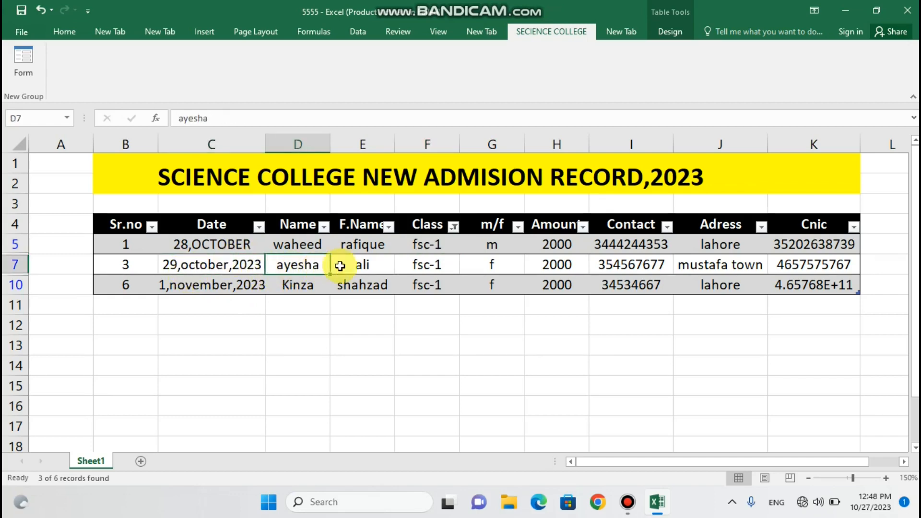
click(434, 269)
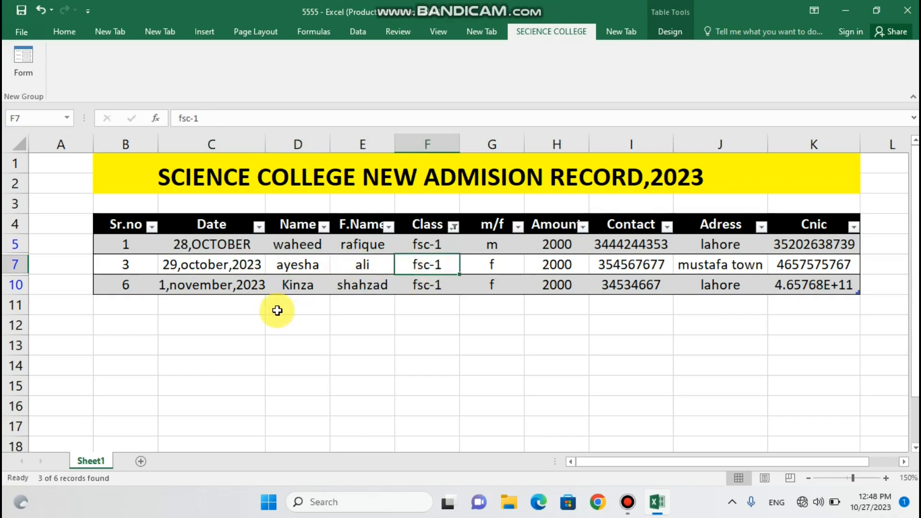
click(215, 292)
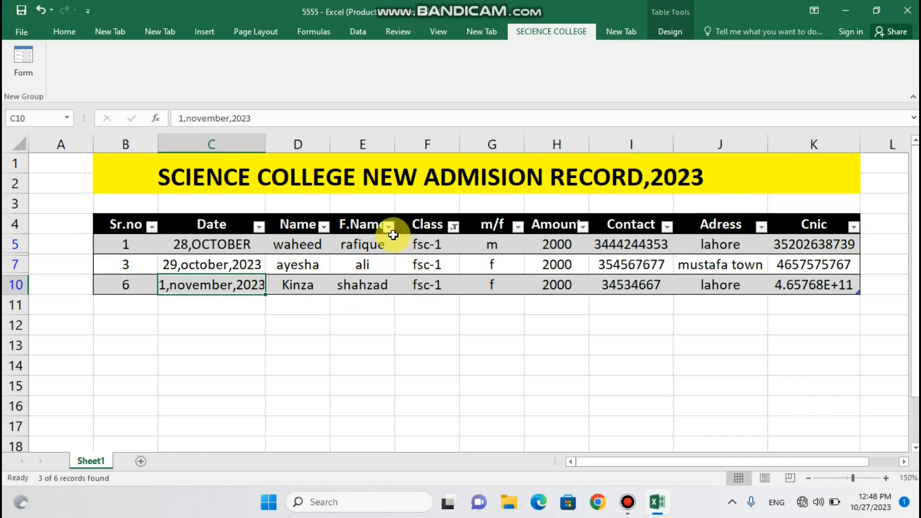
Clear the Class filter so all records show again
click(453, 226)
click(307, 339)
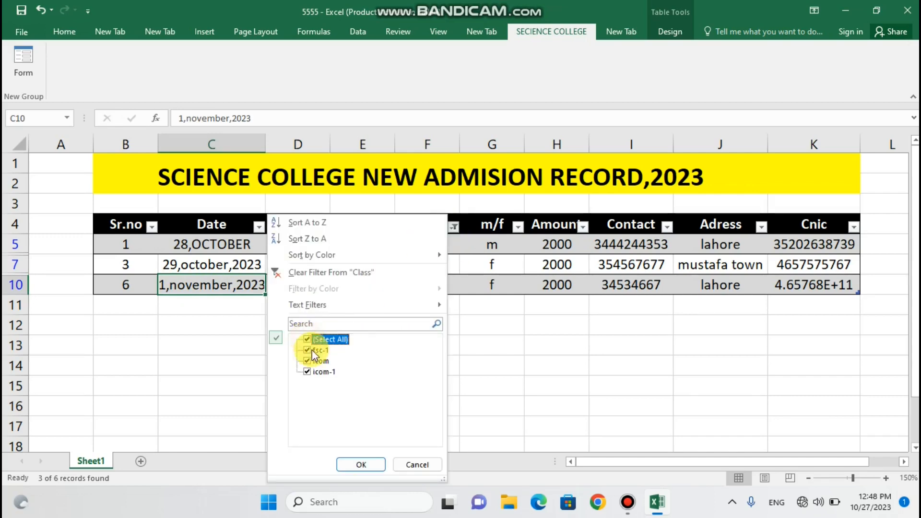
click(361, 464)
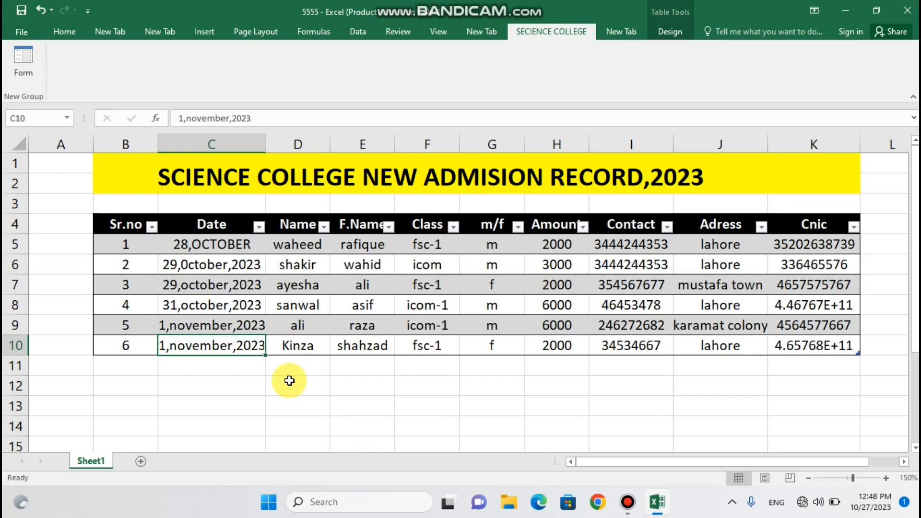
Filter the Amount column to show only the 2000 records
click(584, 227)
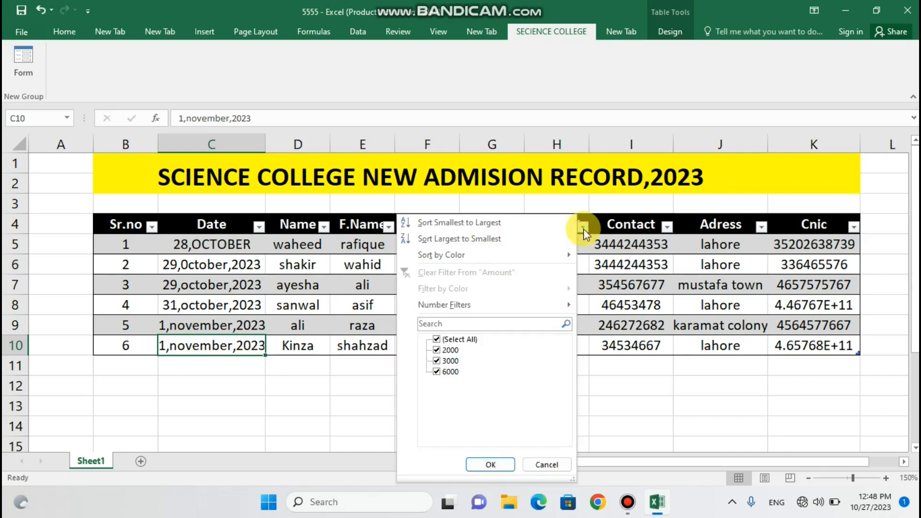
click(437, 340)
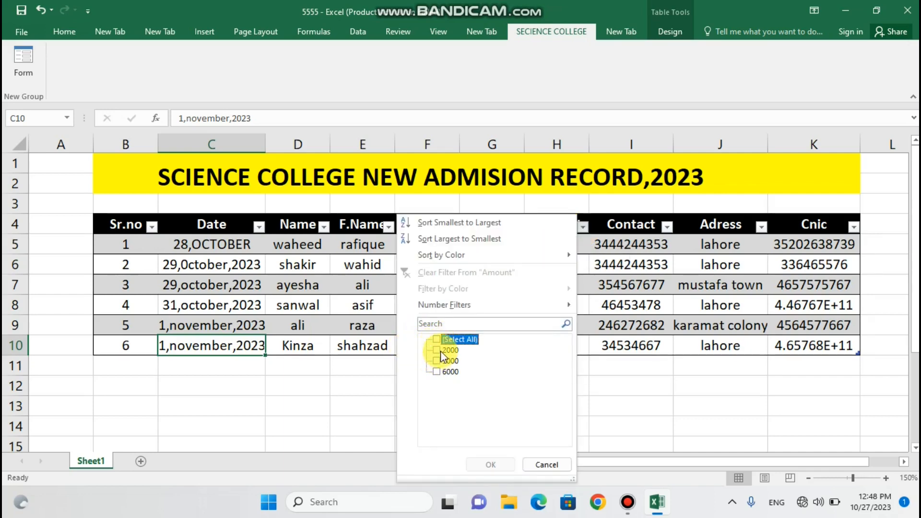
click(437, 351)
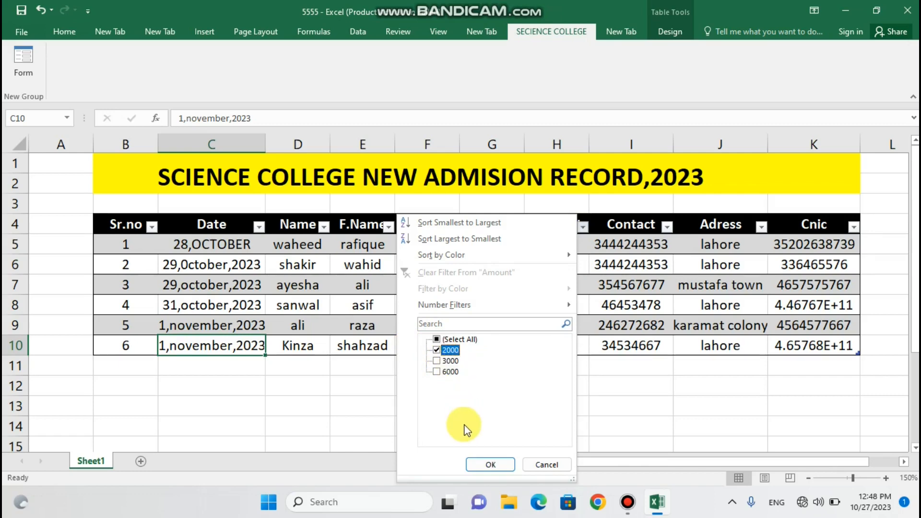
click(489, 464)
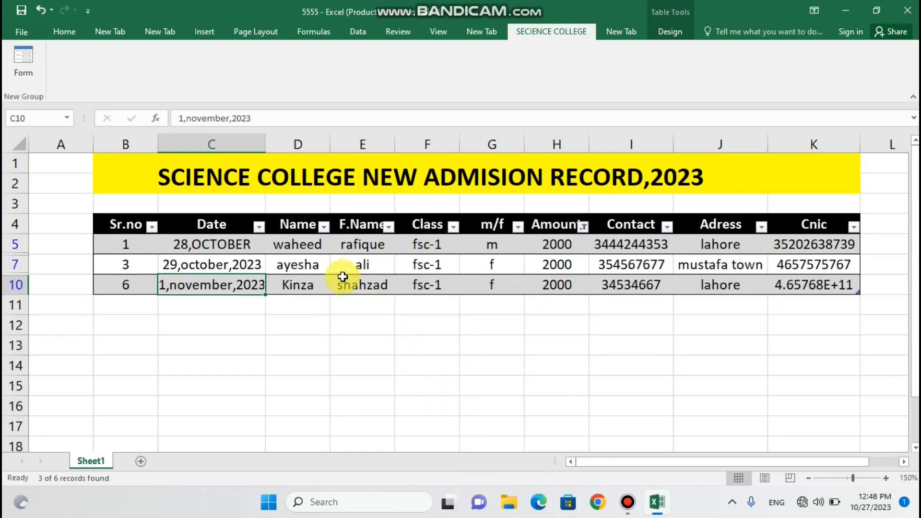
Filter the Amount column to show only the 6000 records
click(308, 285)
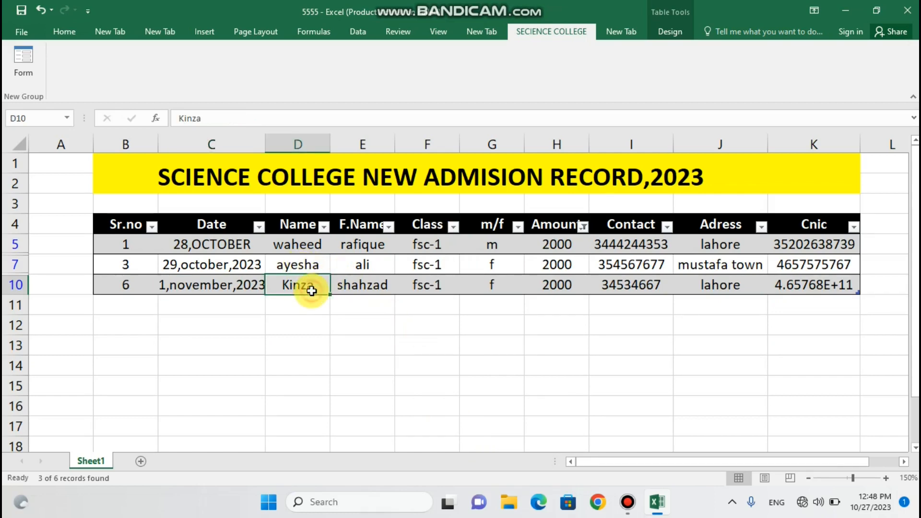
click(317, 245)
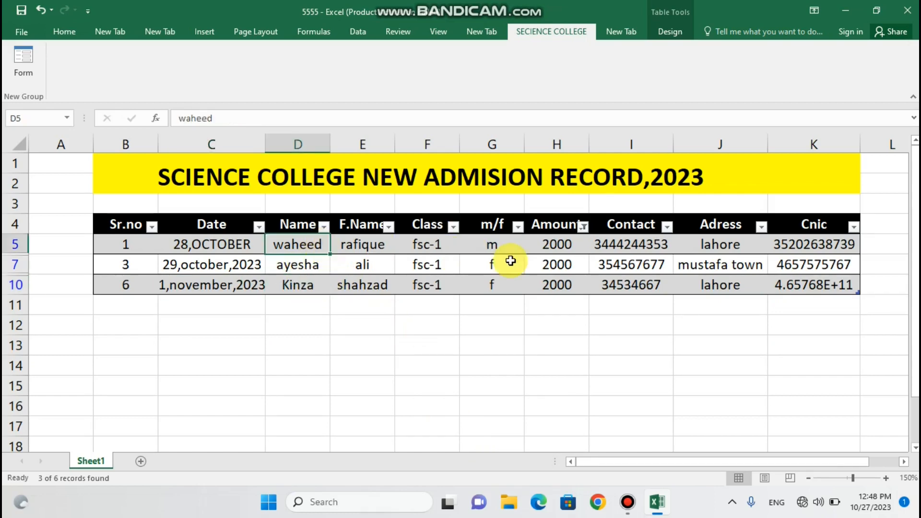
click(583, 229)
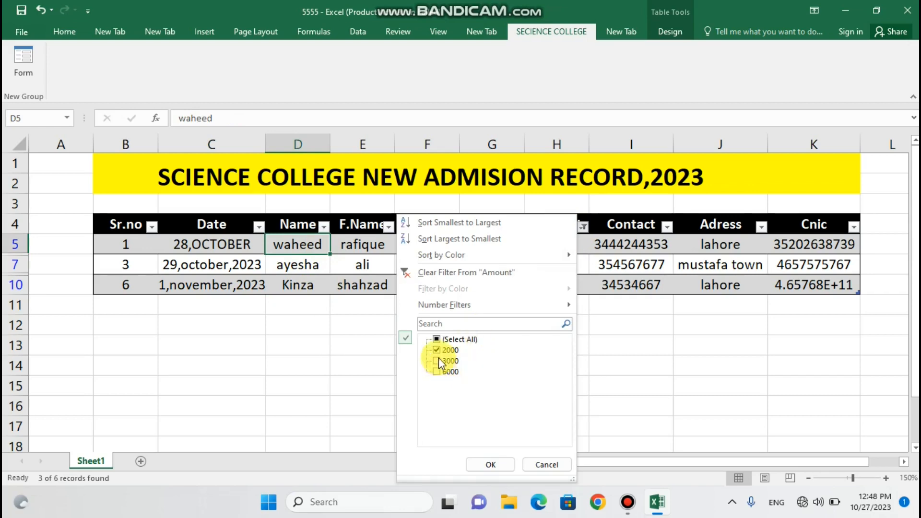
click(437, 340)
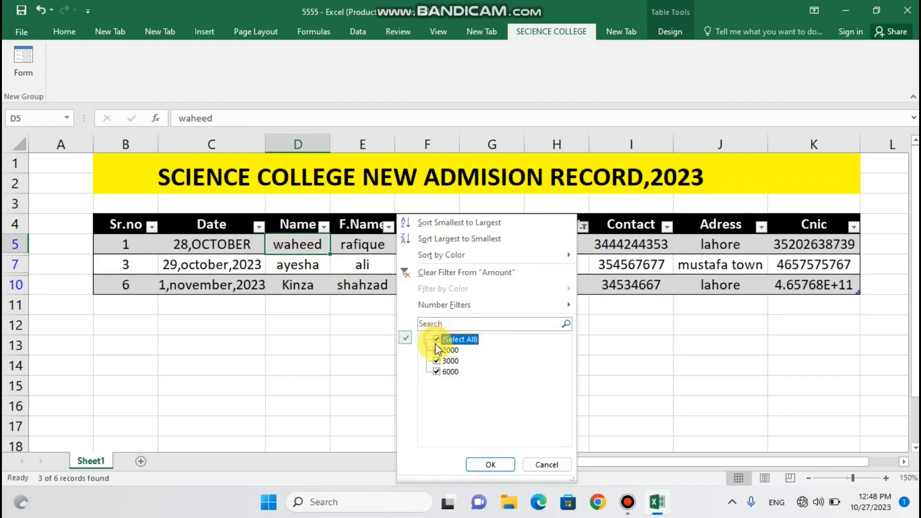
click(437, 340)
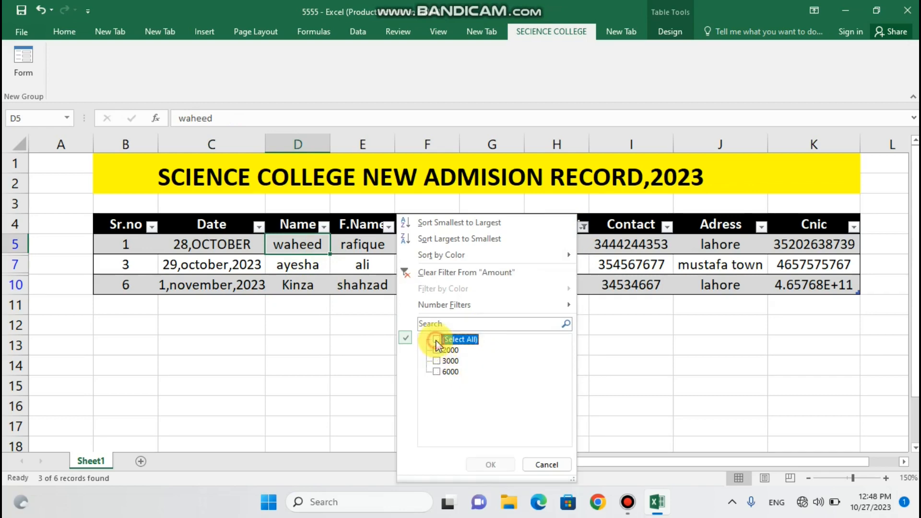
click(438, 372)
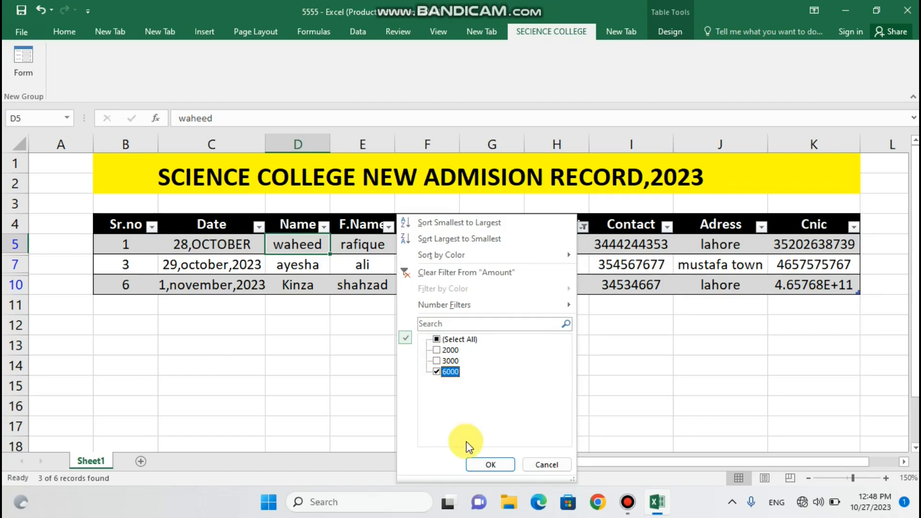
click(484, 463)
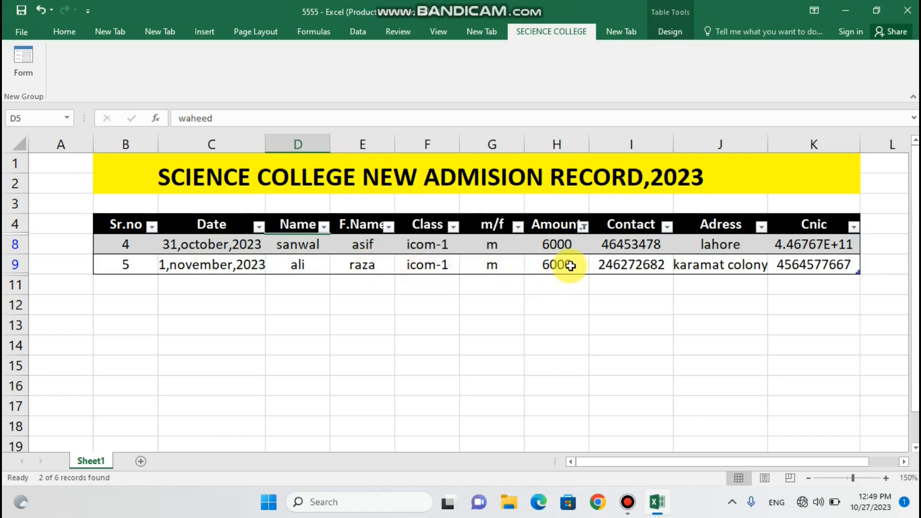
Reset the Amount filter to Select All so every record shows
click(584, 227)
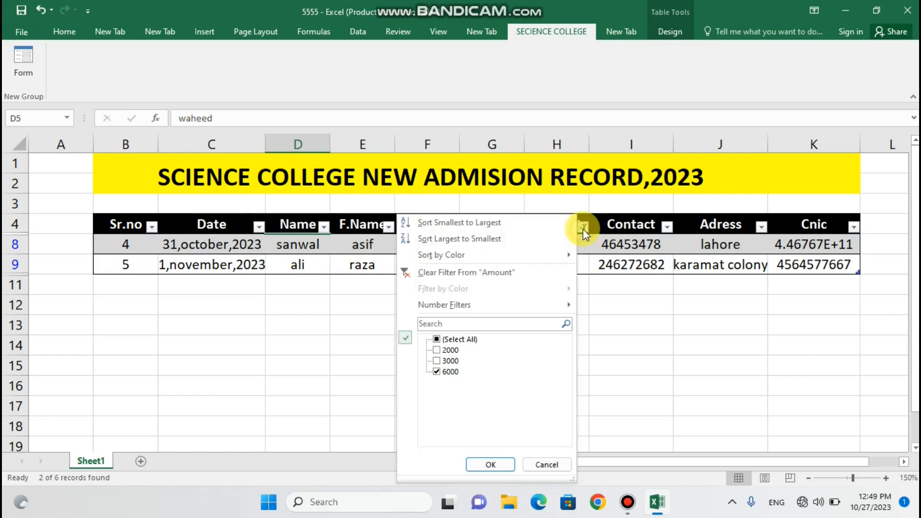
click(438, 339)
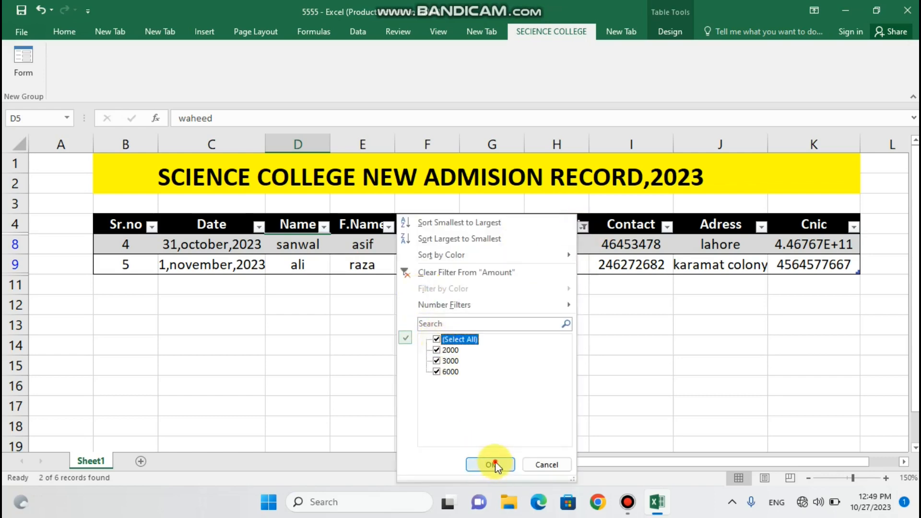
click(495, 462)
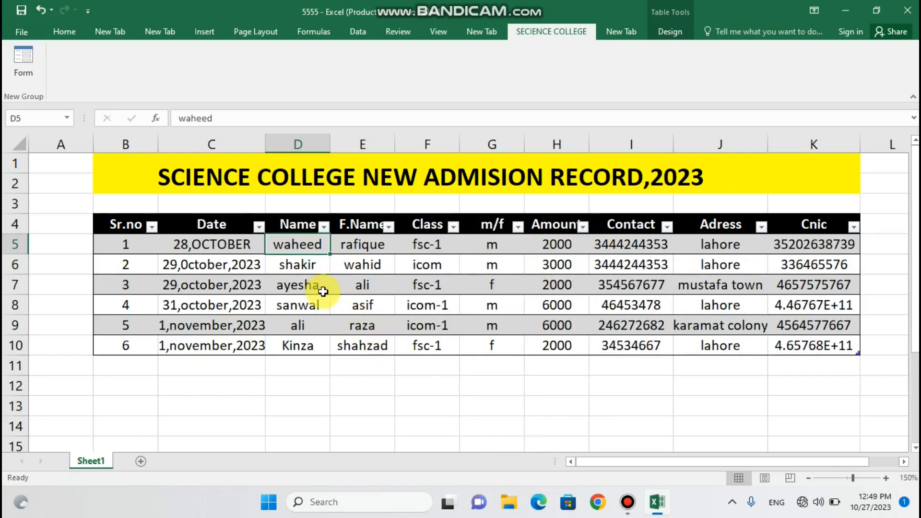
Open the Class filter, untick all values, and cancel without applying
click(453, 227)
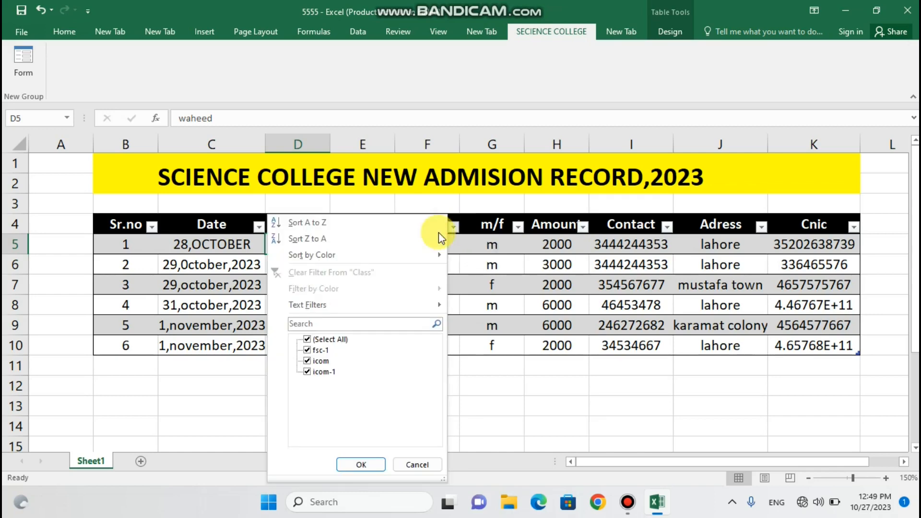
click(307, 339)
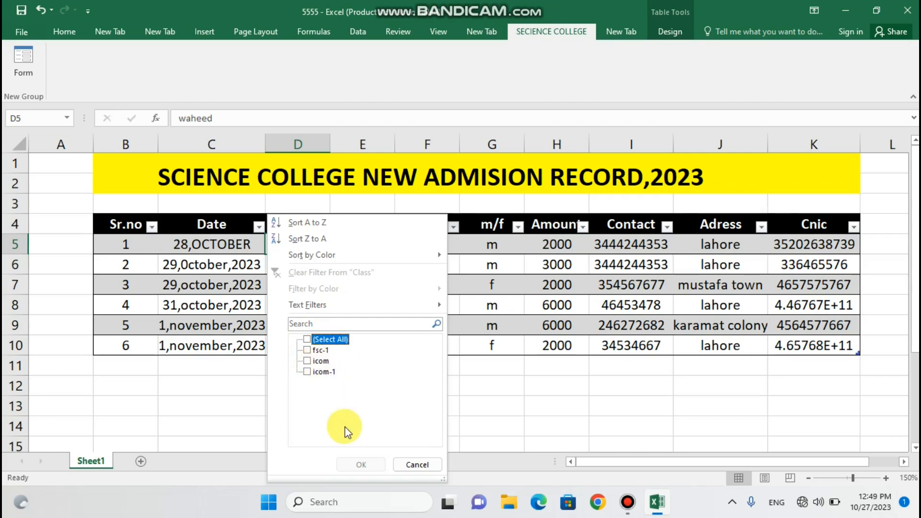
click(417, 465)
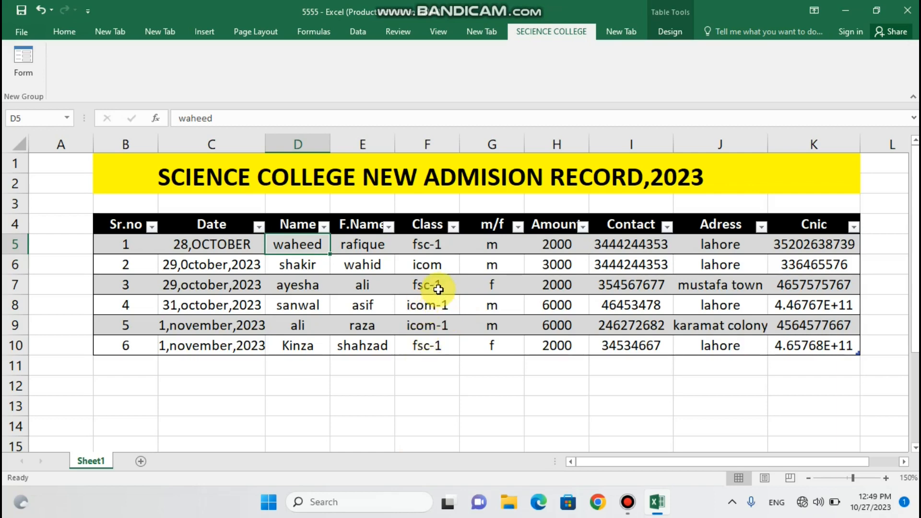
Change record 2's class in F6 from icom to icom-1
click(437, 266)
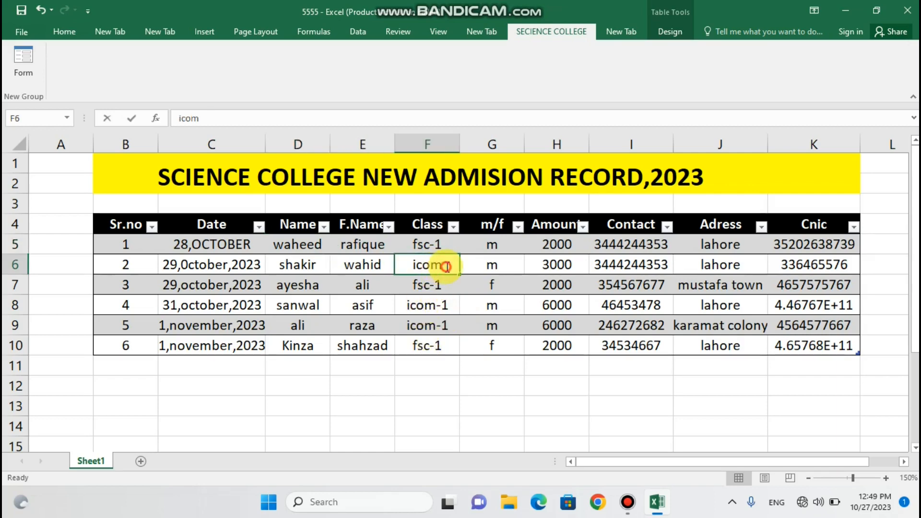
double_click(447, 267)
text(-1)
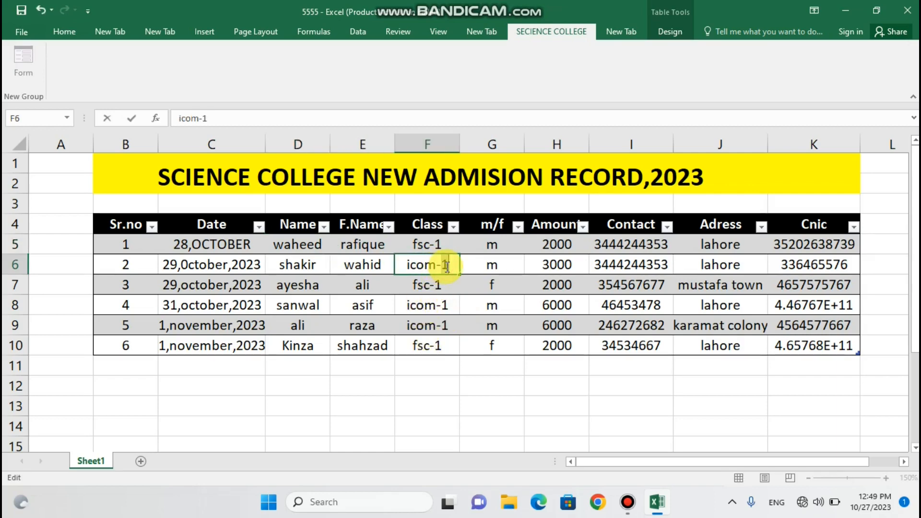
click(448, 381)
click(452, 226)
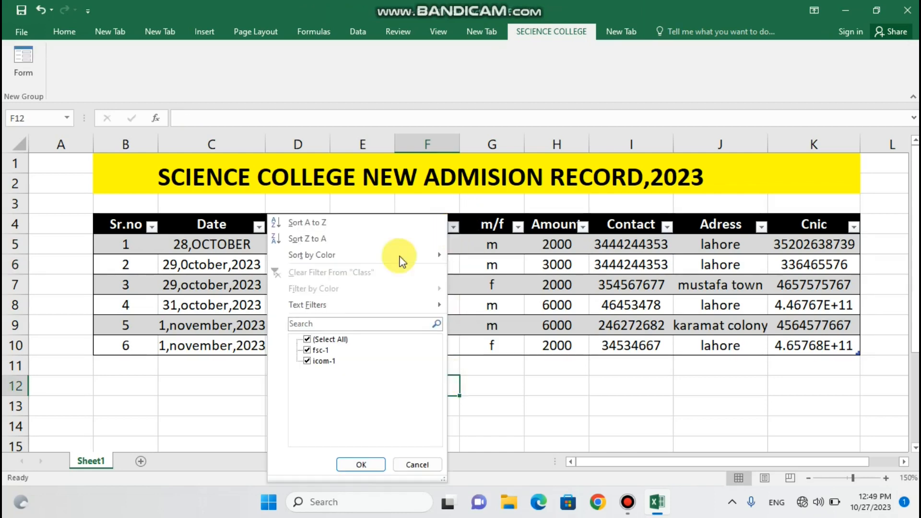
Filter the Class column to only icom-1 and point out its three records
click(307, 340)
click(308, 362)
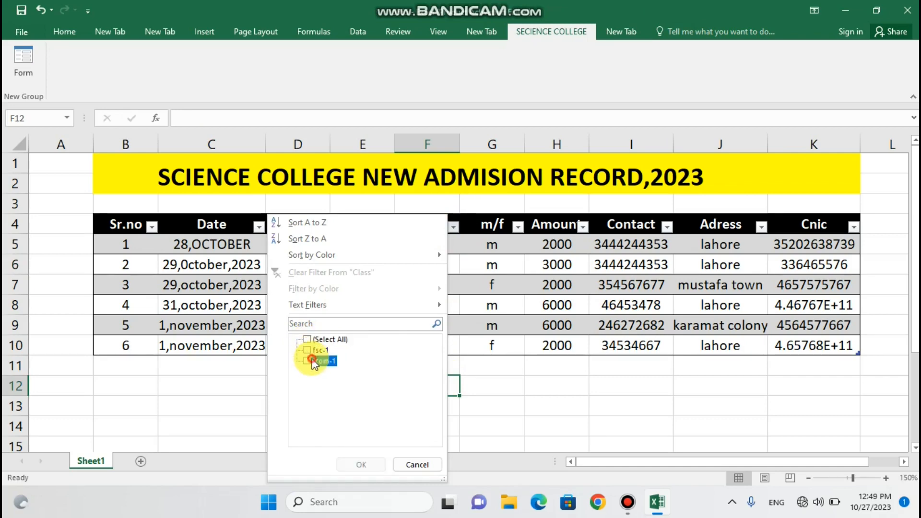
click(379, 464)
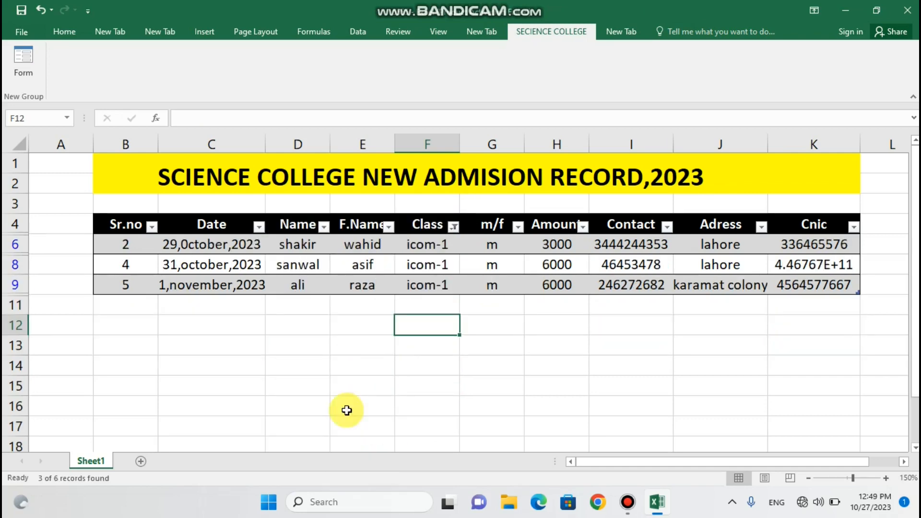
click(298, 245)
click(298, 263)
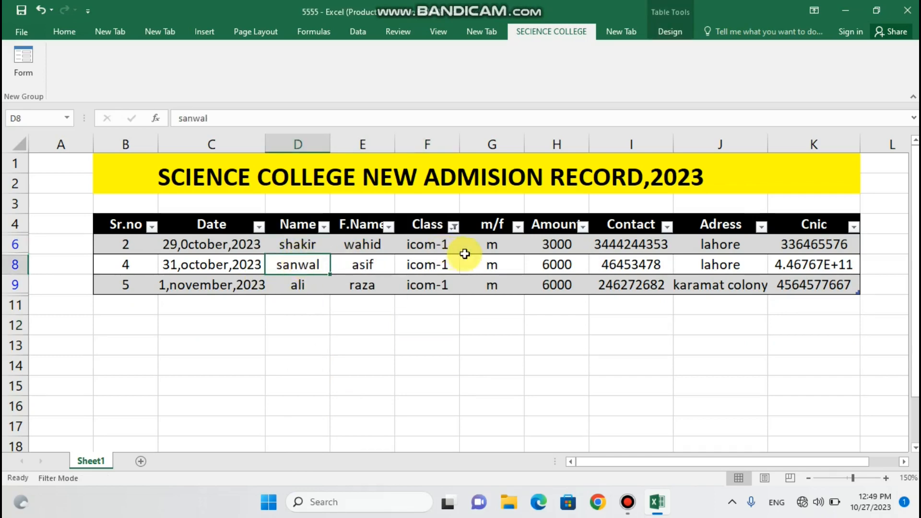
click(296, 289)
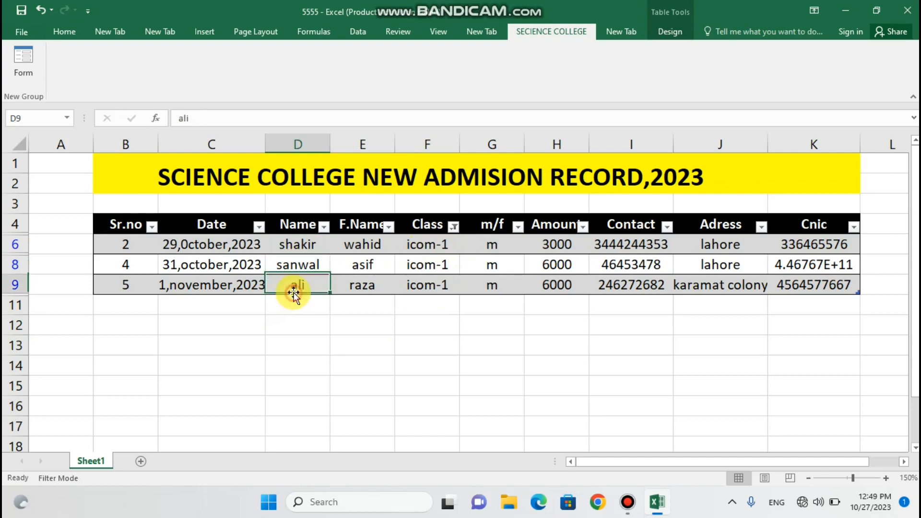
Reset the Class filter to Select All so all six records show
click(453, 229)
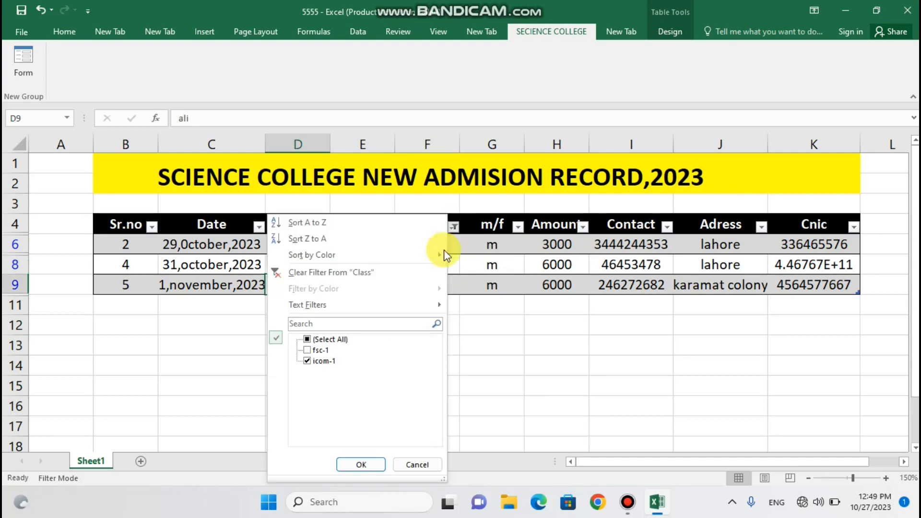
click(308, 339)
click(357, 465)
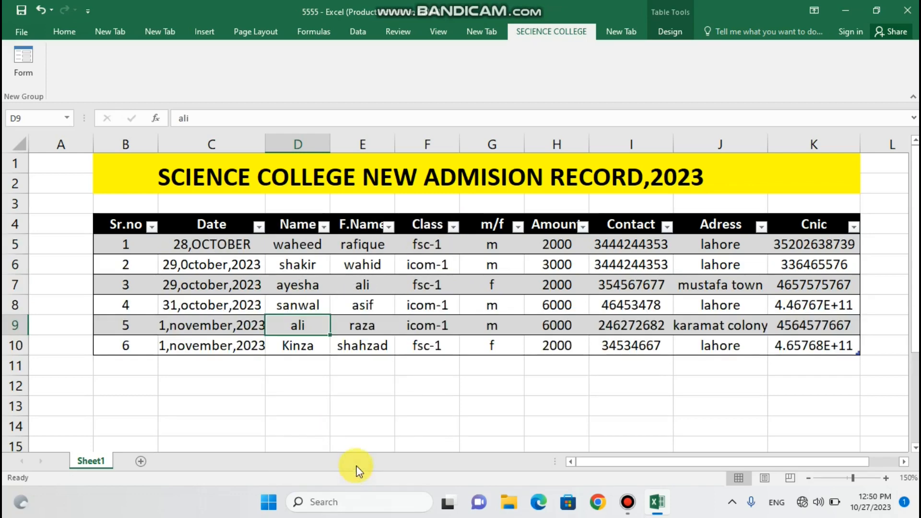
Deselect the unfiltered six-record admission table and minimize Excel to show the desktop
click(365, 435)
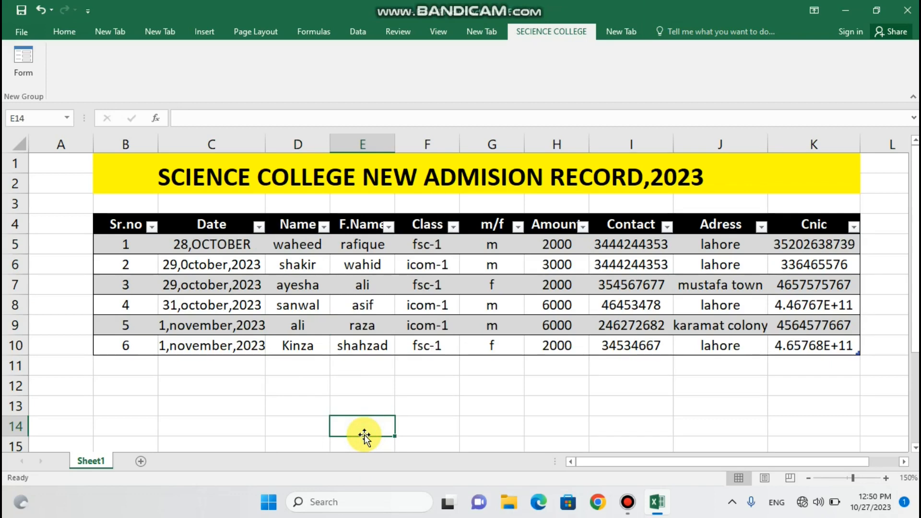
click(425, 383)
click(477, 382)
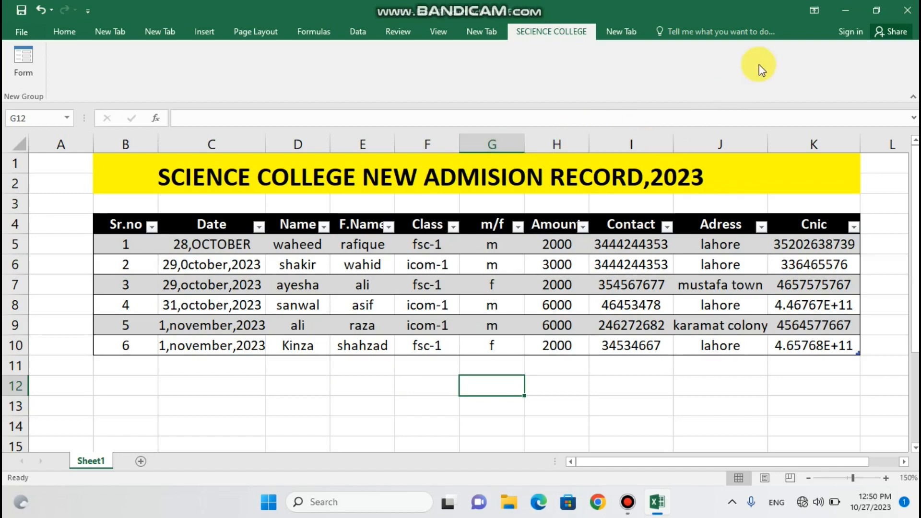
click(847, 12)
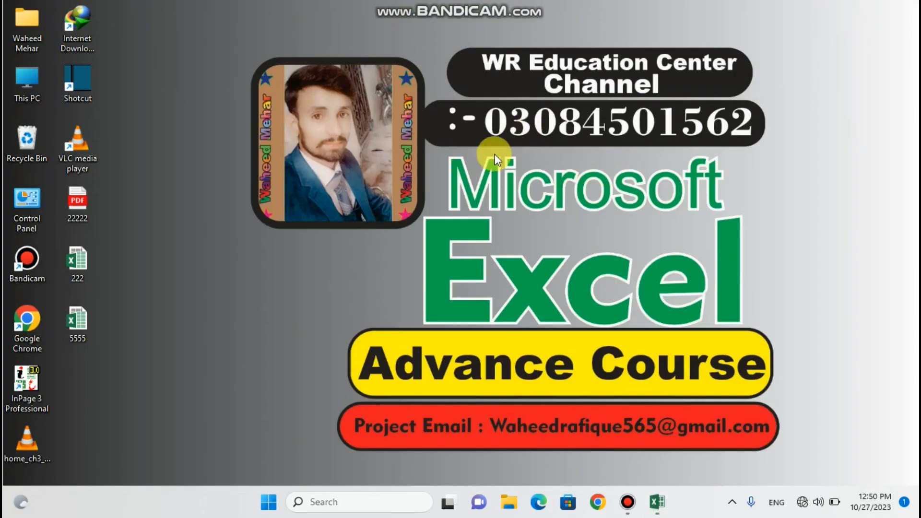